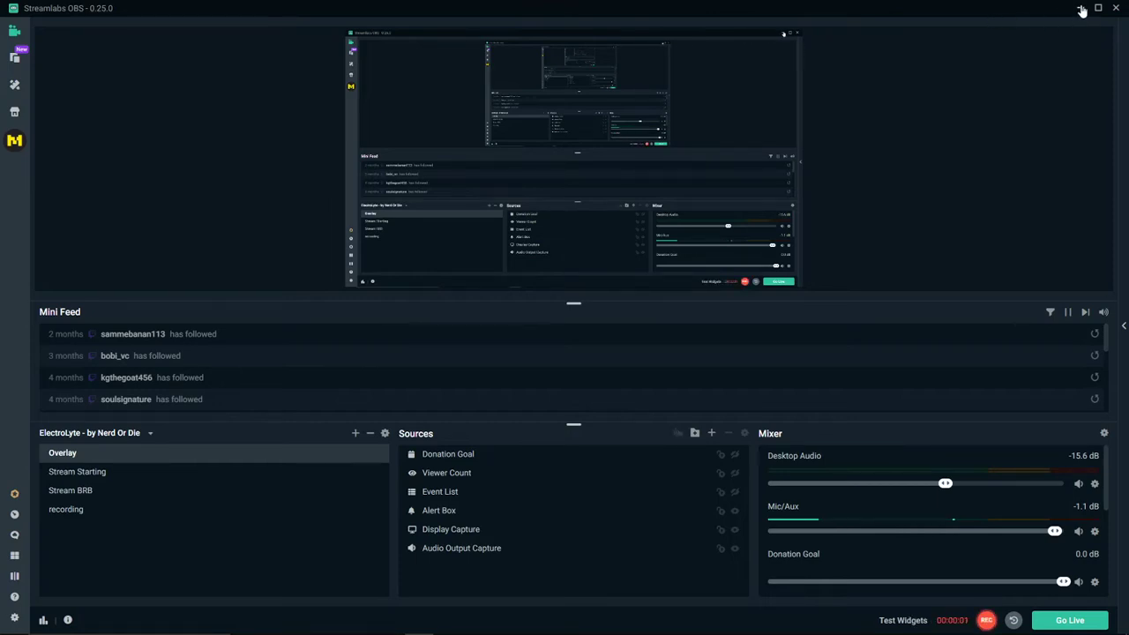
- Minimize Streamlabs OBS to reveal the Tutorial Go BRRRRRRR place in Roblox Studio
left_click(1082, 9)
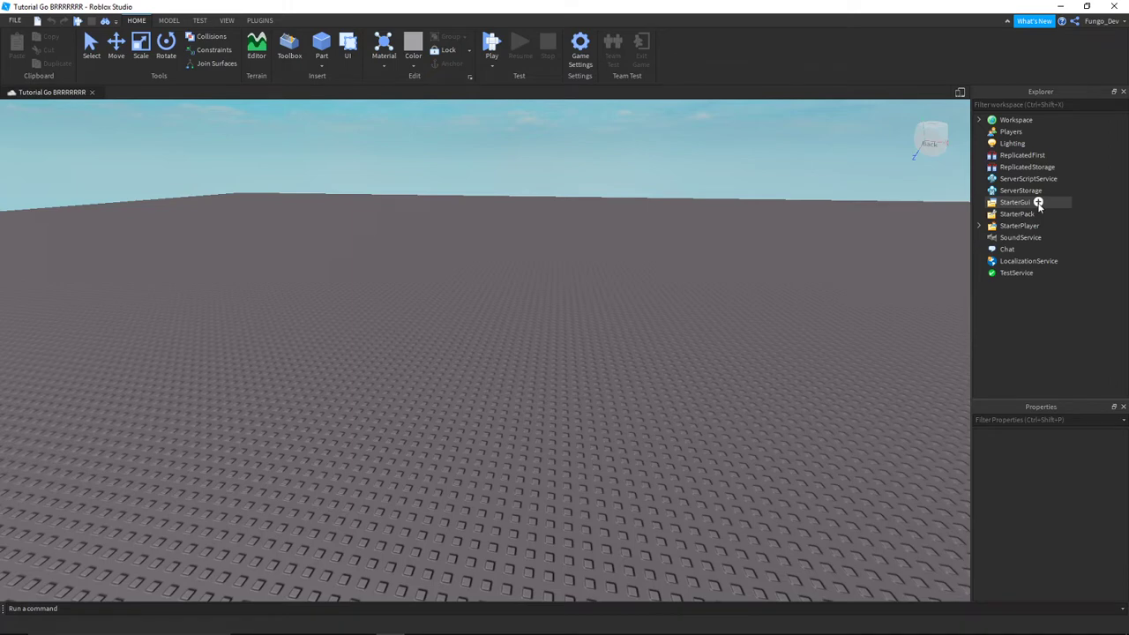
- Insert a ScreenGui under StarterGui and add a Frame inside it
left_click(1039, 202)
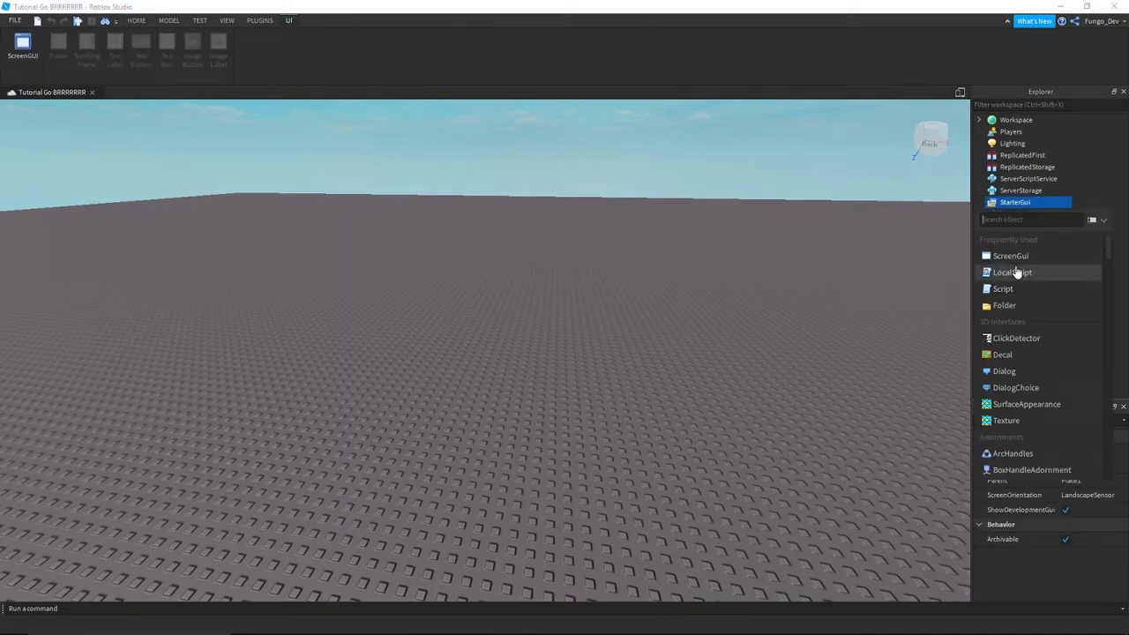
left_click(1023, 256)
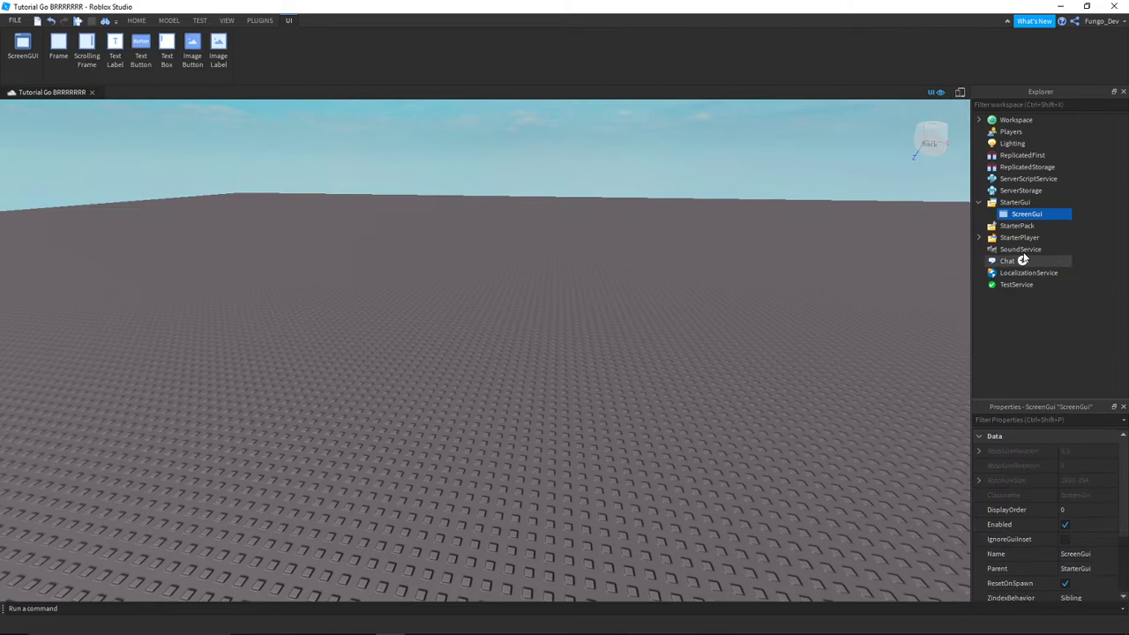
left_click(1051, 215)
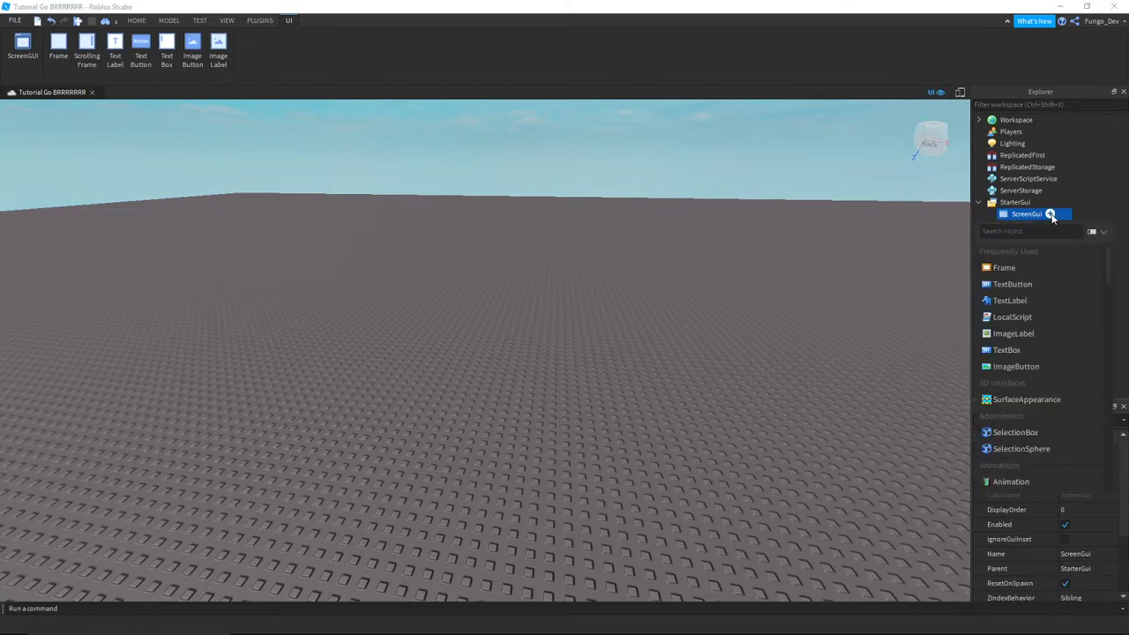
left_click(1044, 264)
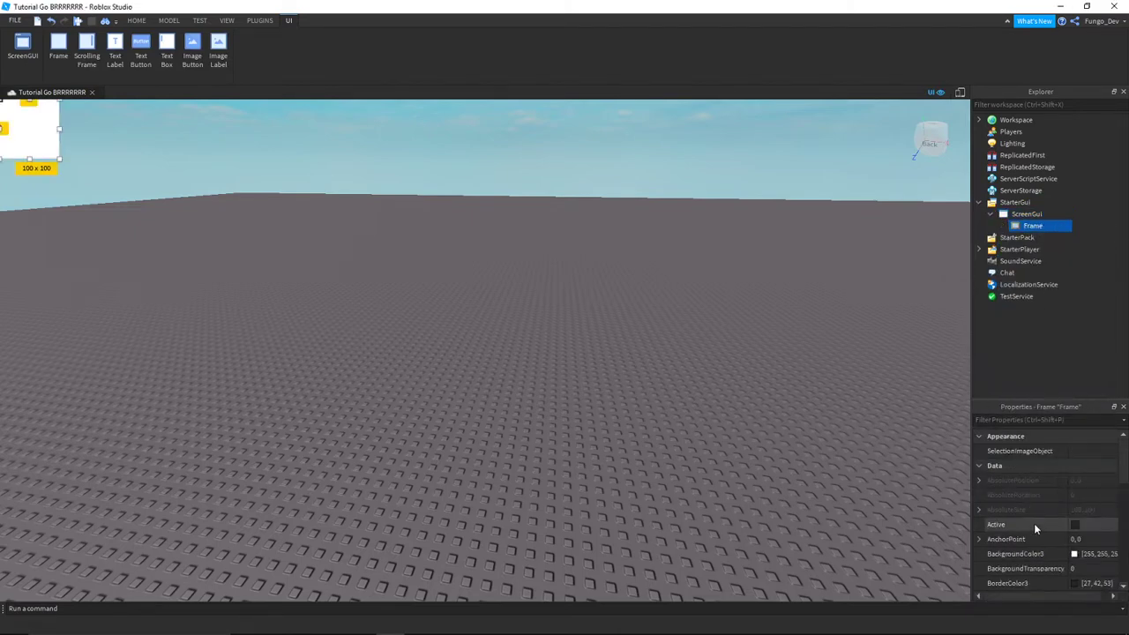
- Set the Frame's Size to {1,0},{1.5,0}
scroll(1034, 523, "down", 5)
left_click(1093, 465)
double_click(1073, 465)
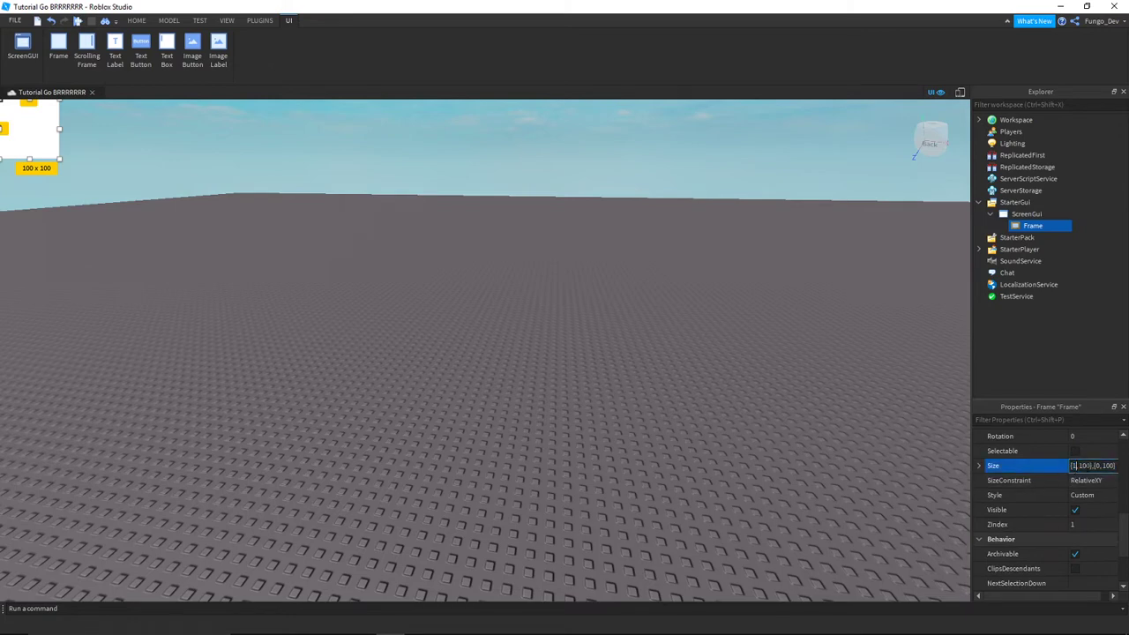
type("1")
type("0")
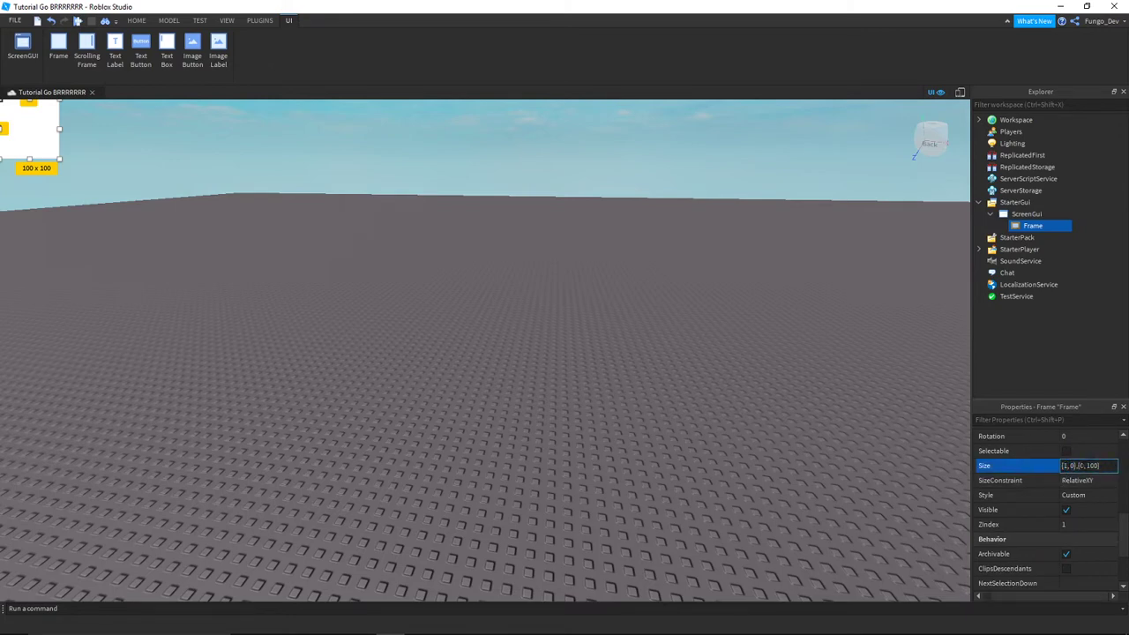
double_click(1093, 466)
type("0")
key("Return")
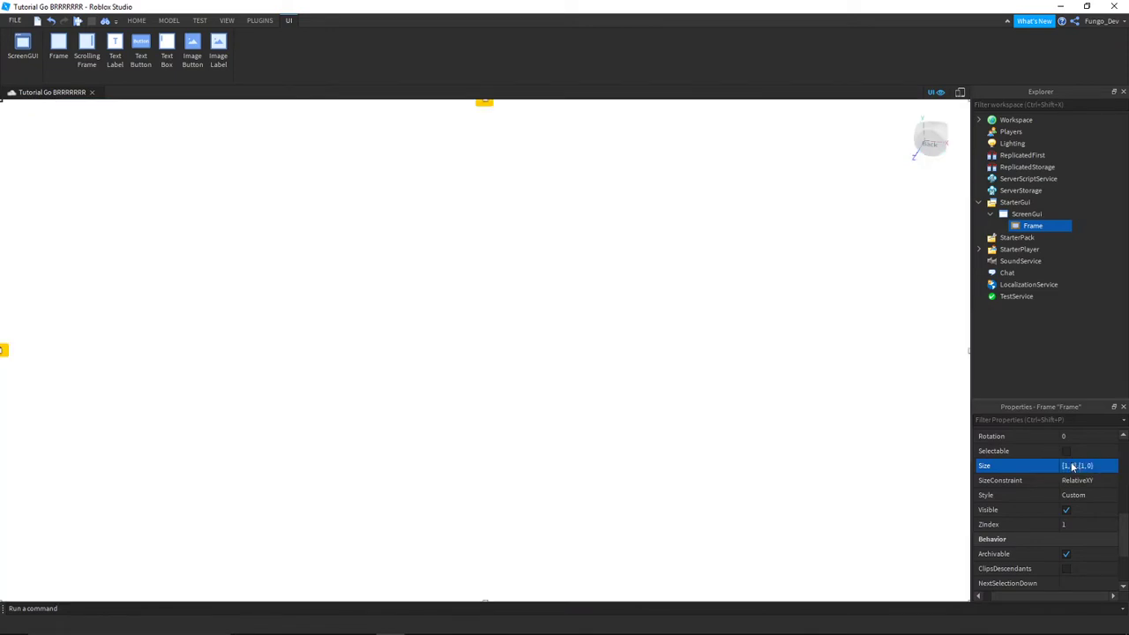
left_click(1082, 467)
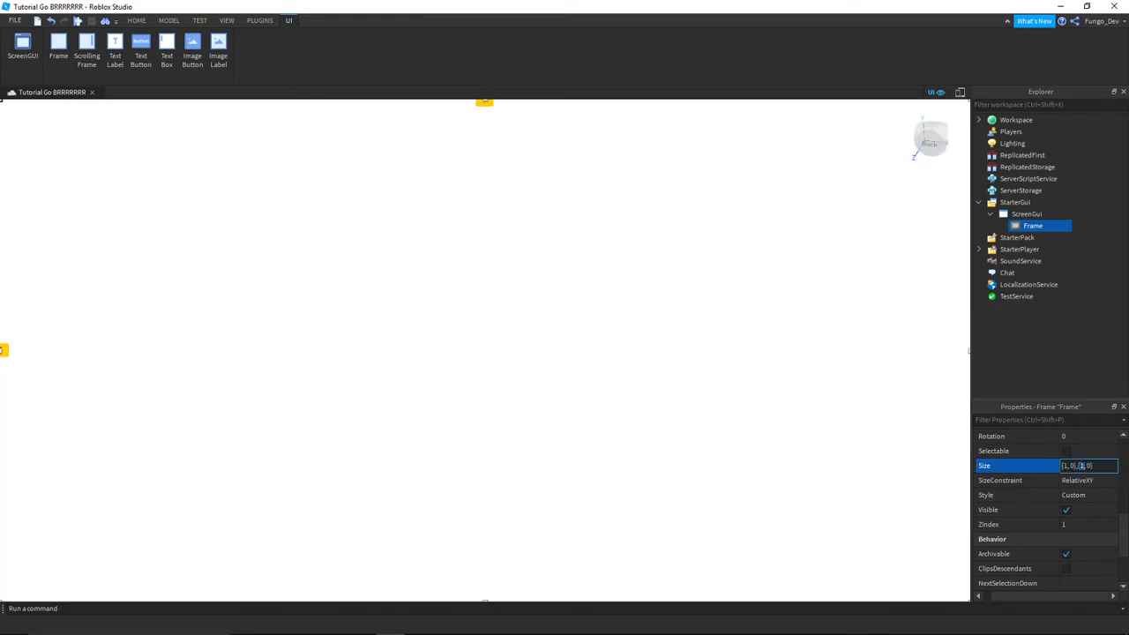
type("1.5")
key("Return")
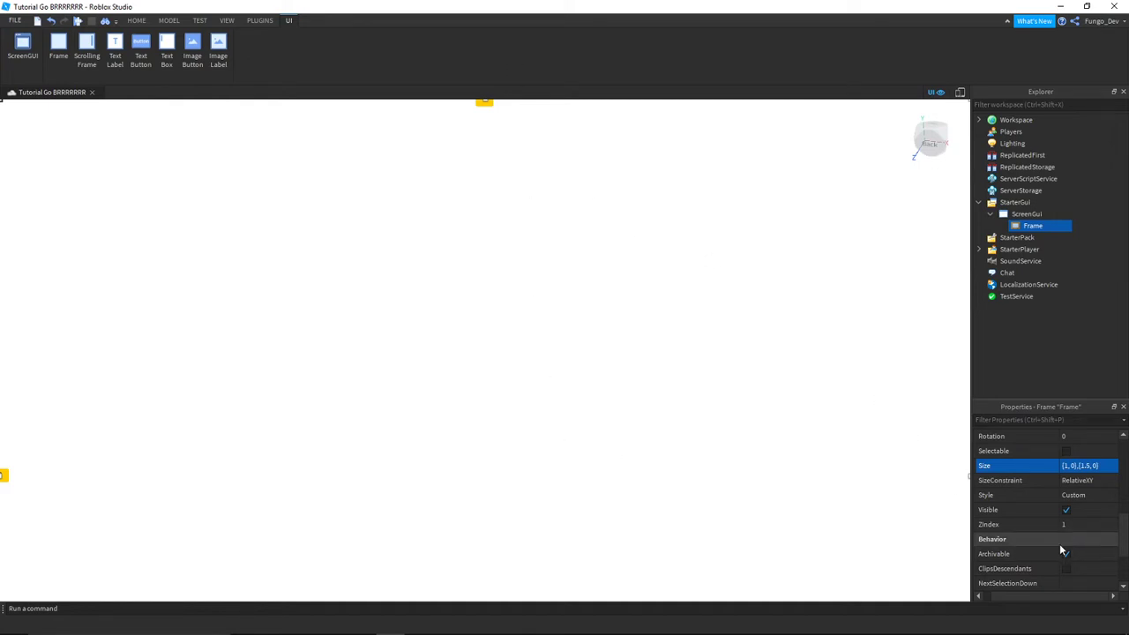
- Set the Frame's Position to {0,0},{-0.25,0}
scroll(1065, 534, "up", 2)
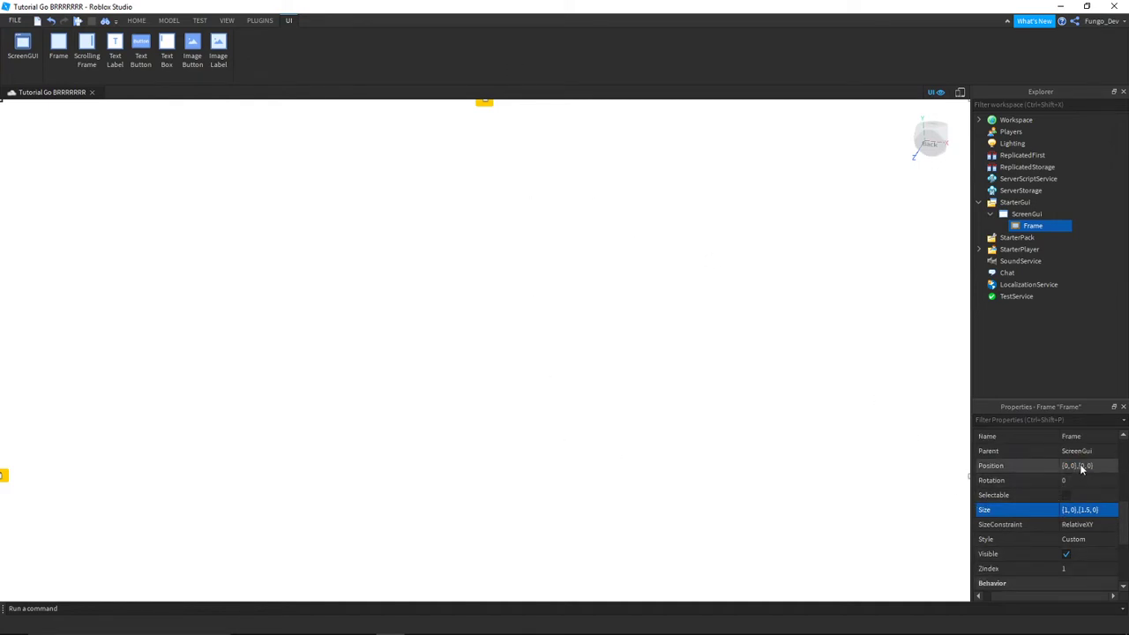
left_click(1082, 467)
type("5")
key("Return")
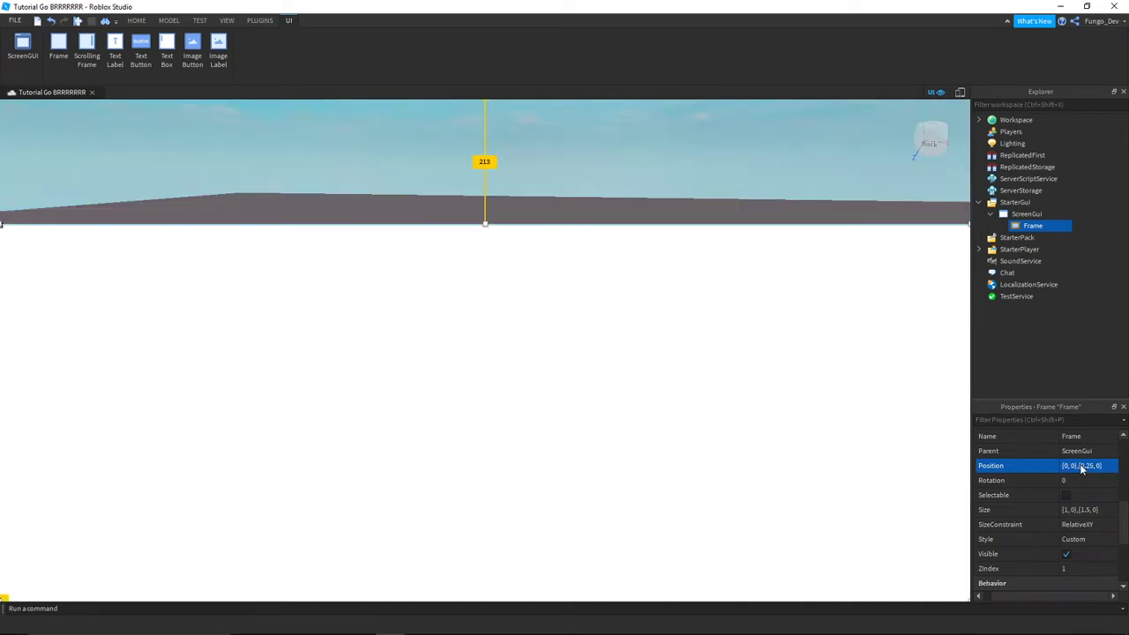
left_click(1083, 469)
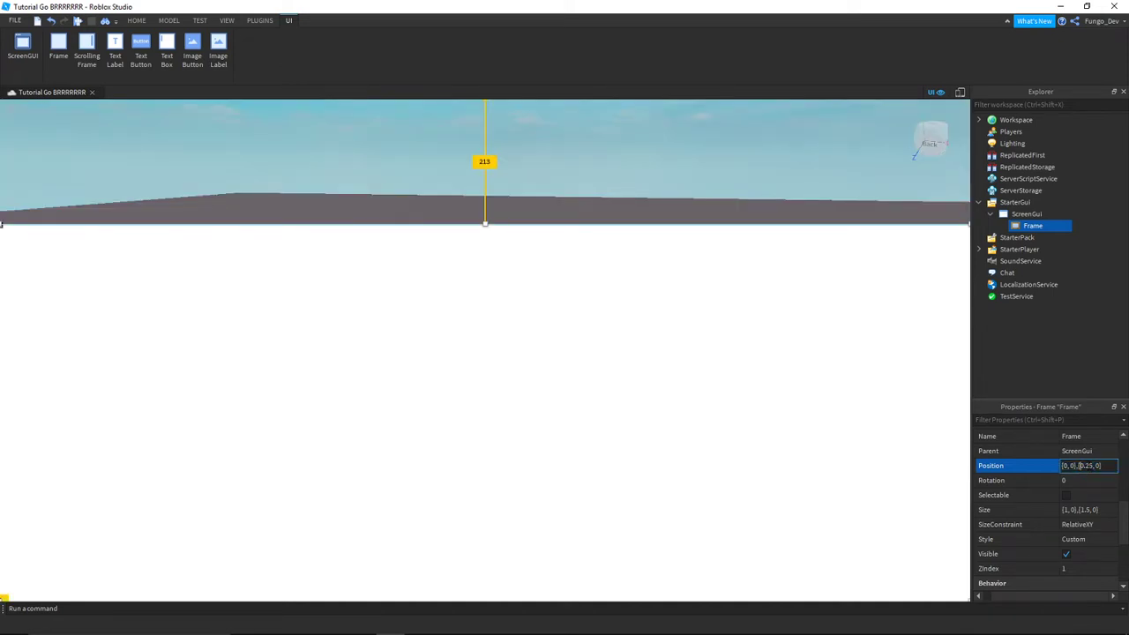
type("-")
key("Return")
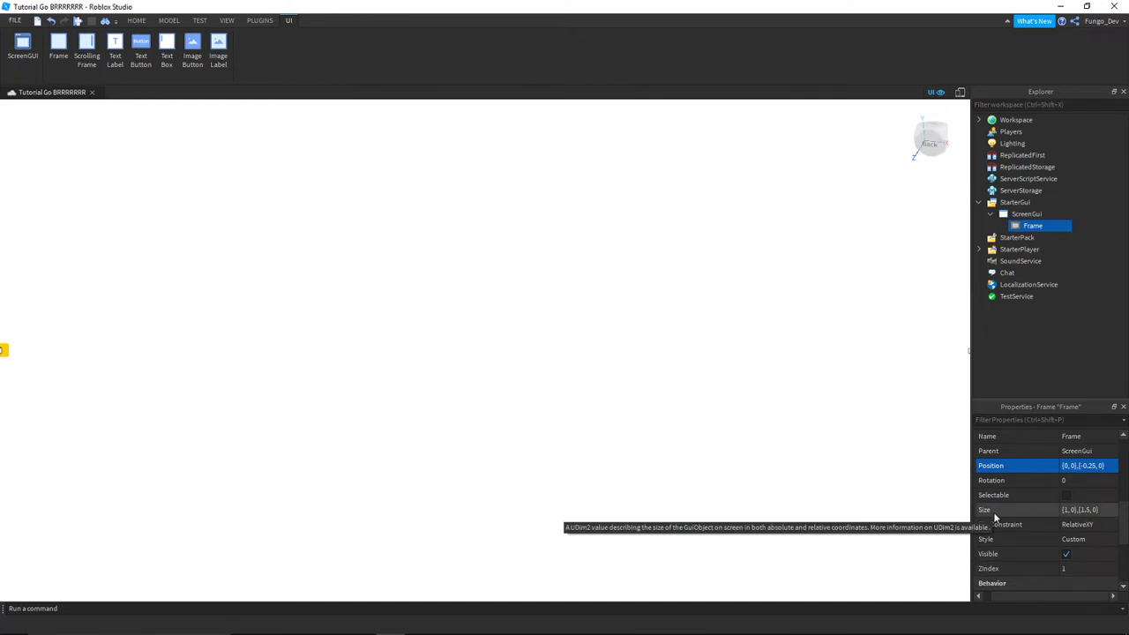
scroll(1048, 554, "up", 3)
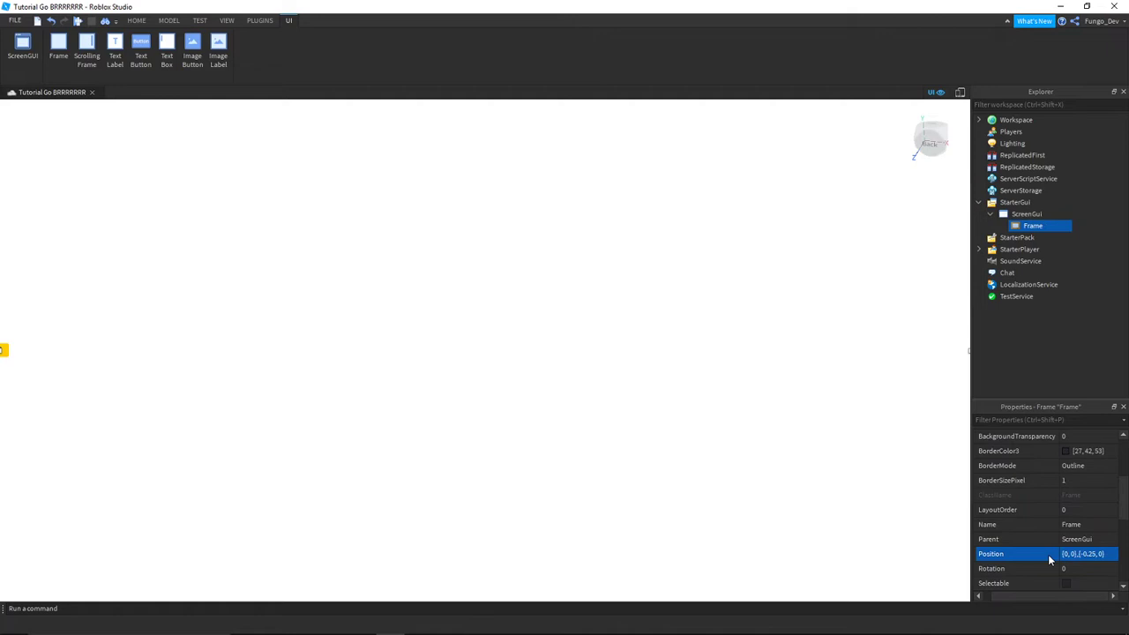
- Set the Frame's BackgroundColor3 to light blue (85, 170, 255)
scroll(1059, 475, "up", 2)
left_click(1066, 466)
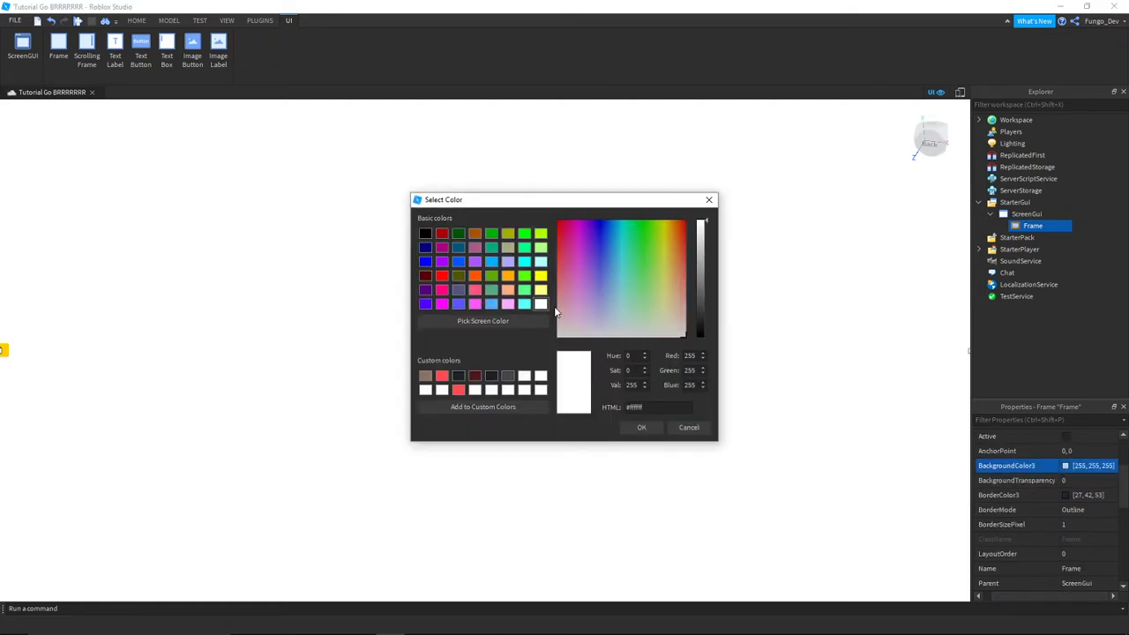
left_click(493, 304)
left_click(642, 428)
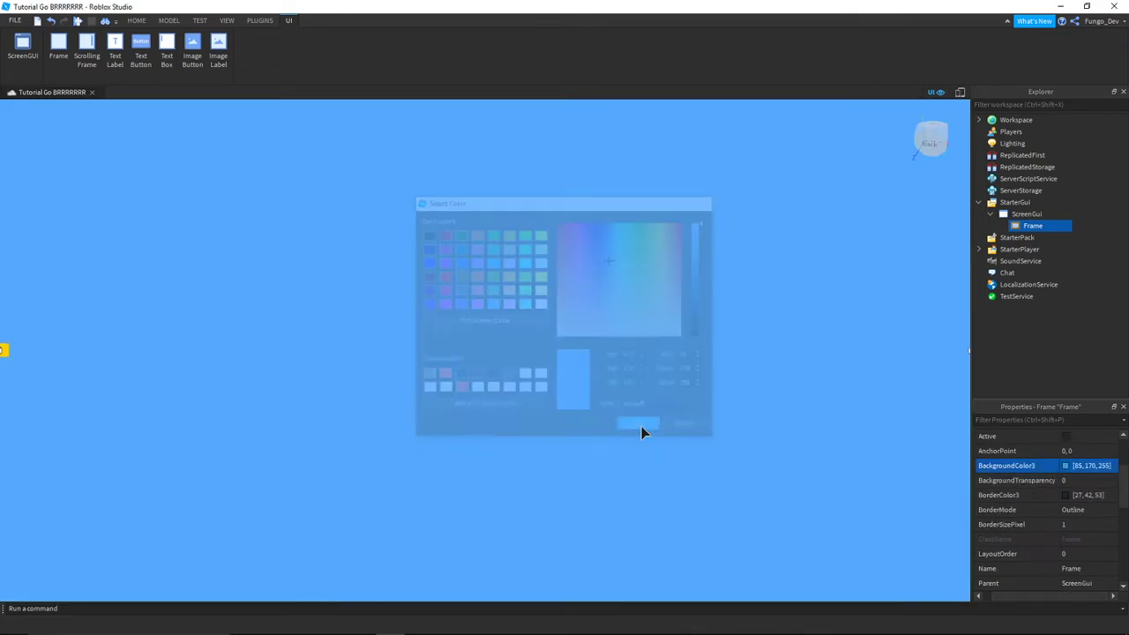
- Rename the Frame to Main
left_click(1050, 226)
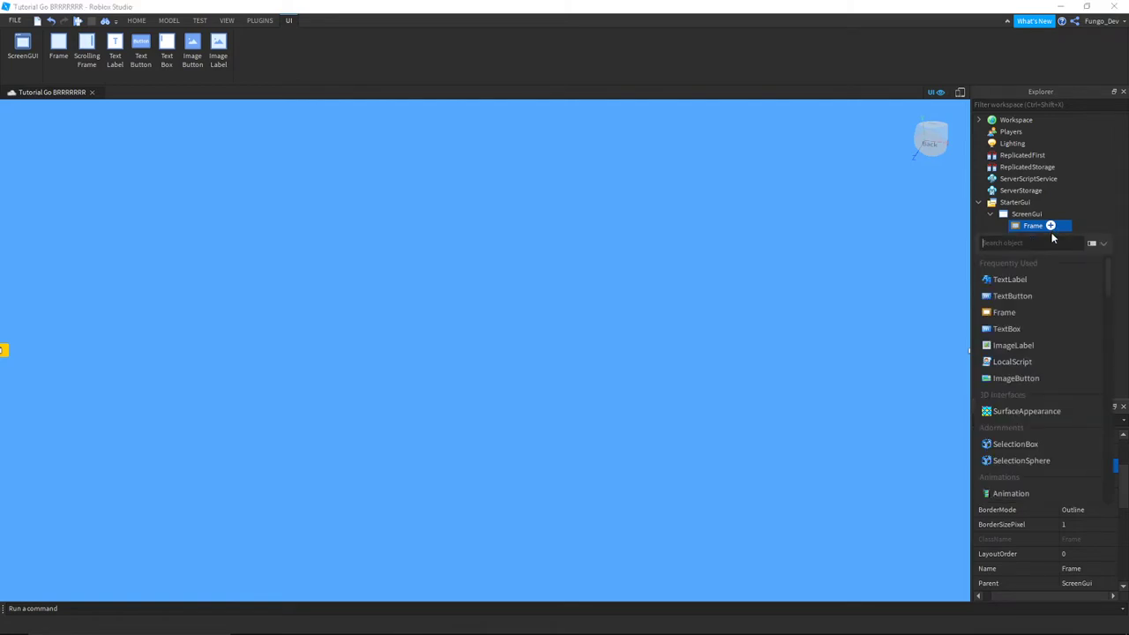
key("Escape")
right_click(1031, 225)
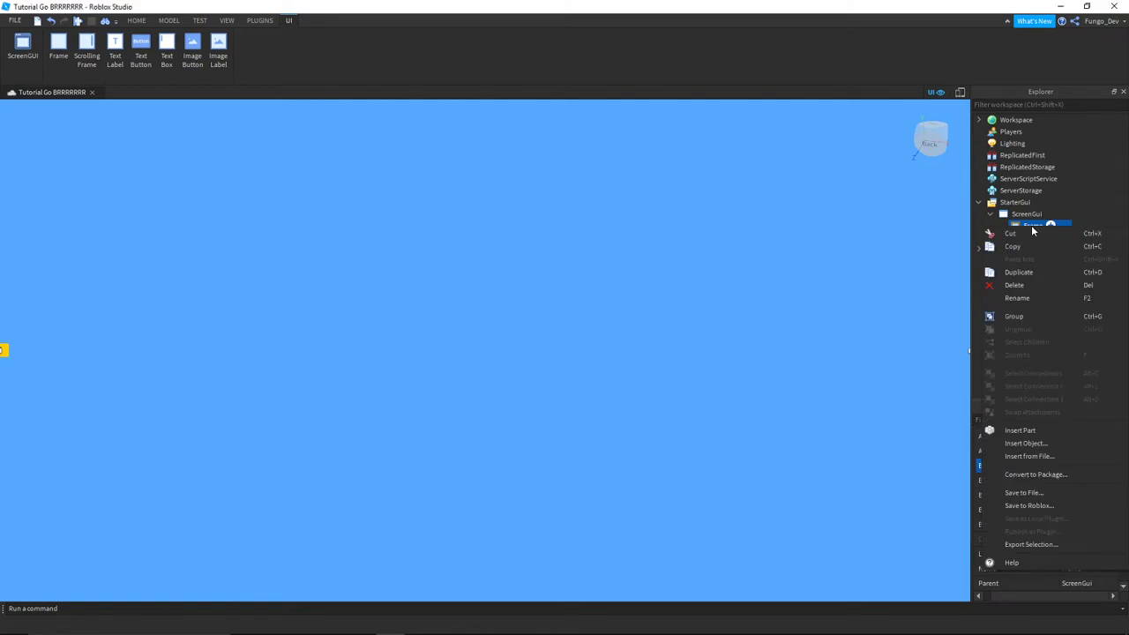
left_click(1037, 297)
type("Main")
key("Return")
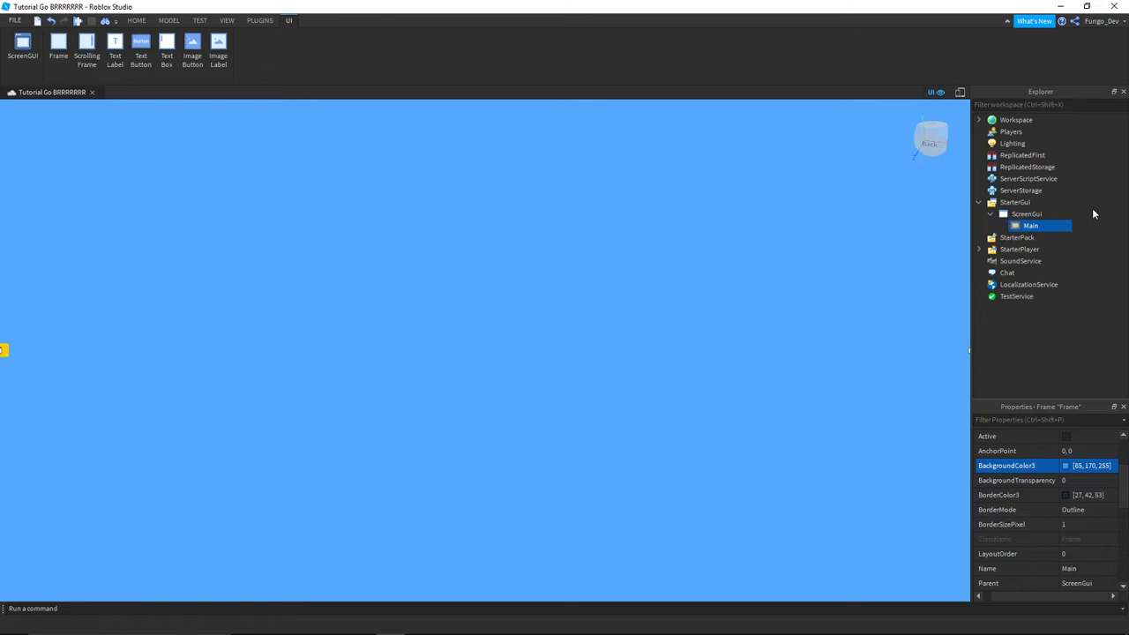
- Insert a TextLabel into Main, set its vertical Position to 0.25, and drag it near the centre
left_click(1048, 226)
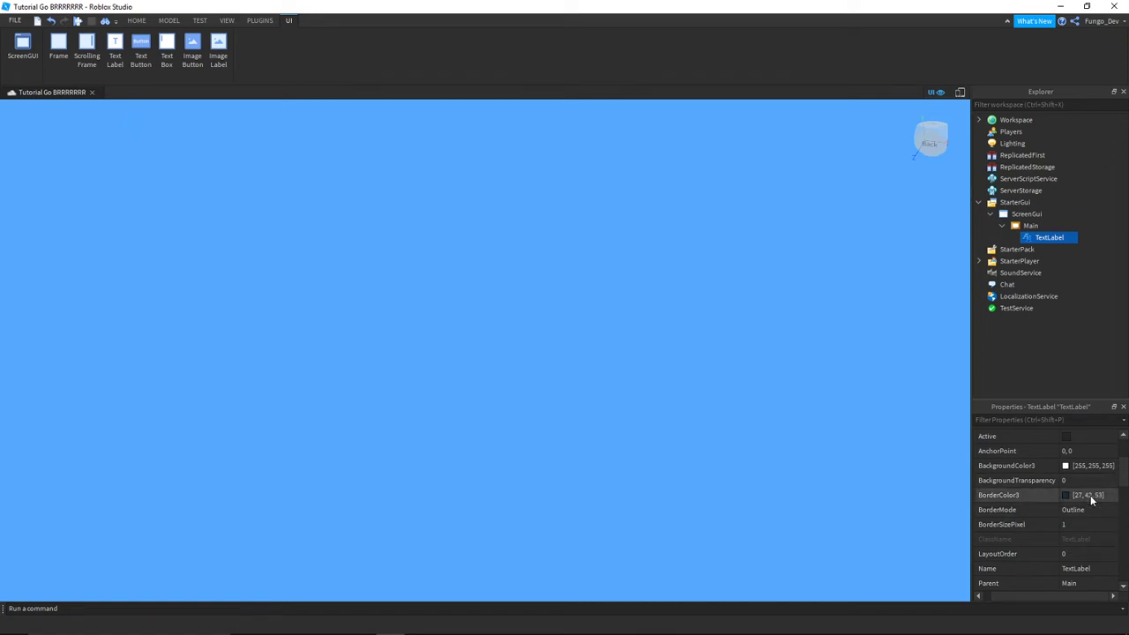
scroll(1094, 511, "down", 3)
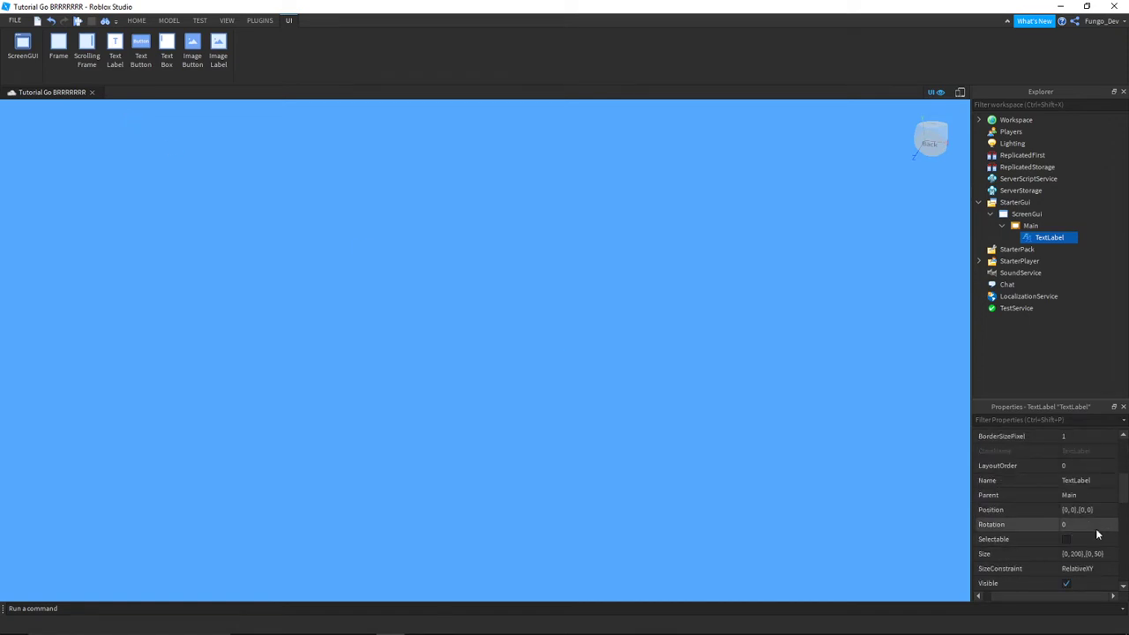
double_click(1089, 513)
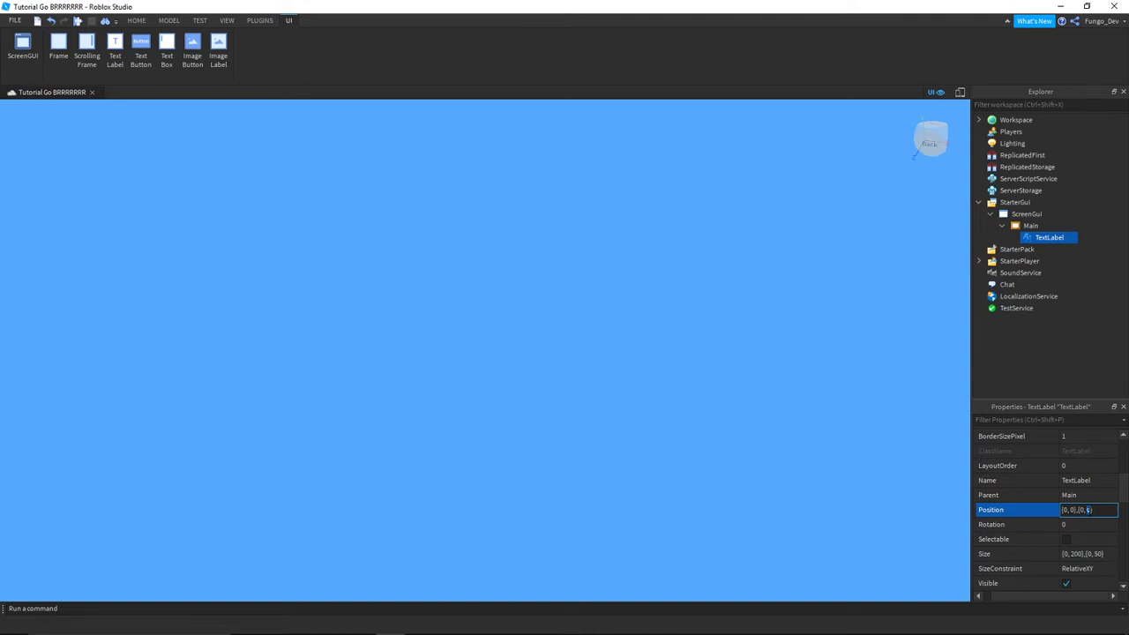
key("Right")
type("0.25")
key("Return")
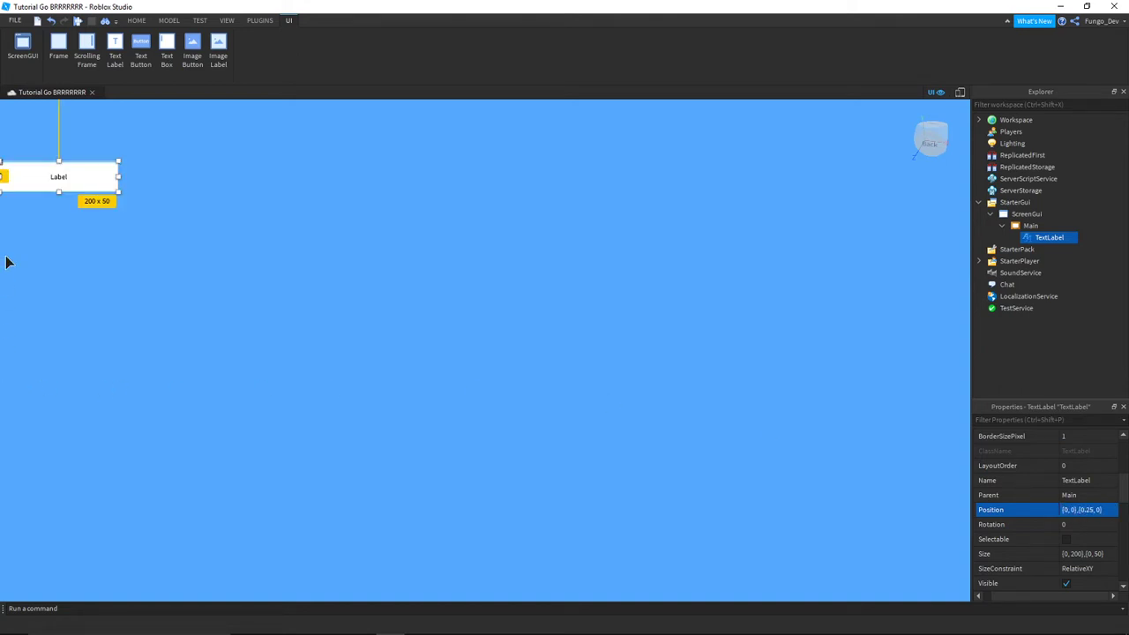
left_click_drag(58, 164, 464, 266)
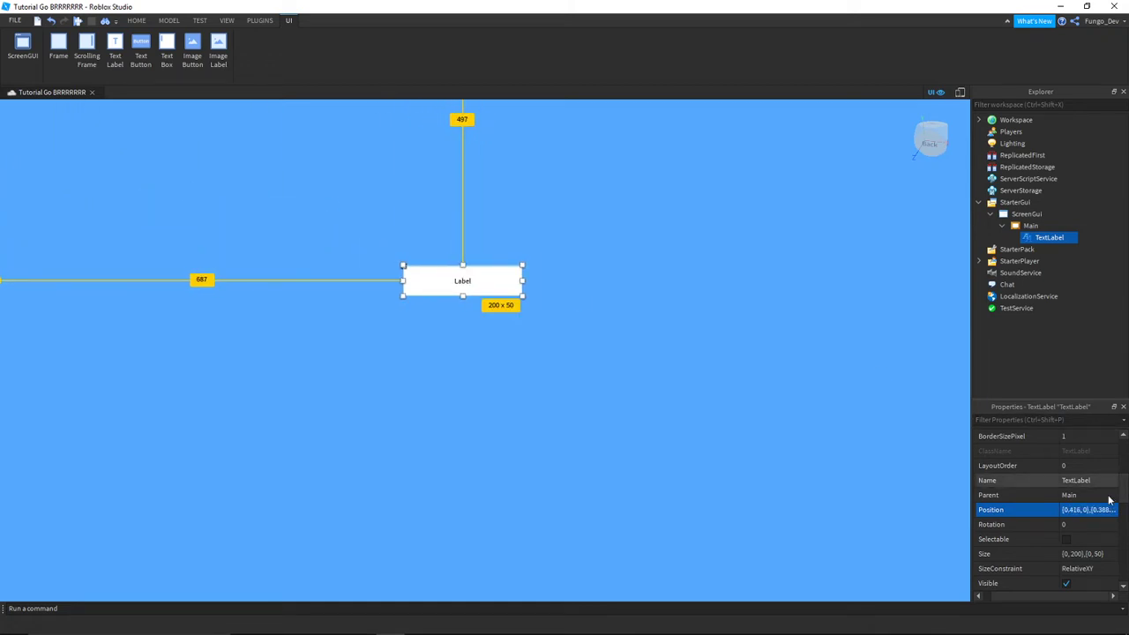
- Give the label BackgroundTransparency 1, turn on TextScaled, and make its text colour white
scroll(1105, 509, "up", 3)
left_click(1092, 525)
type("1")
key("Return")
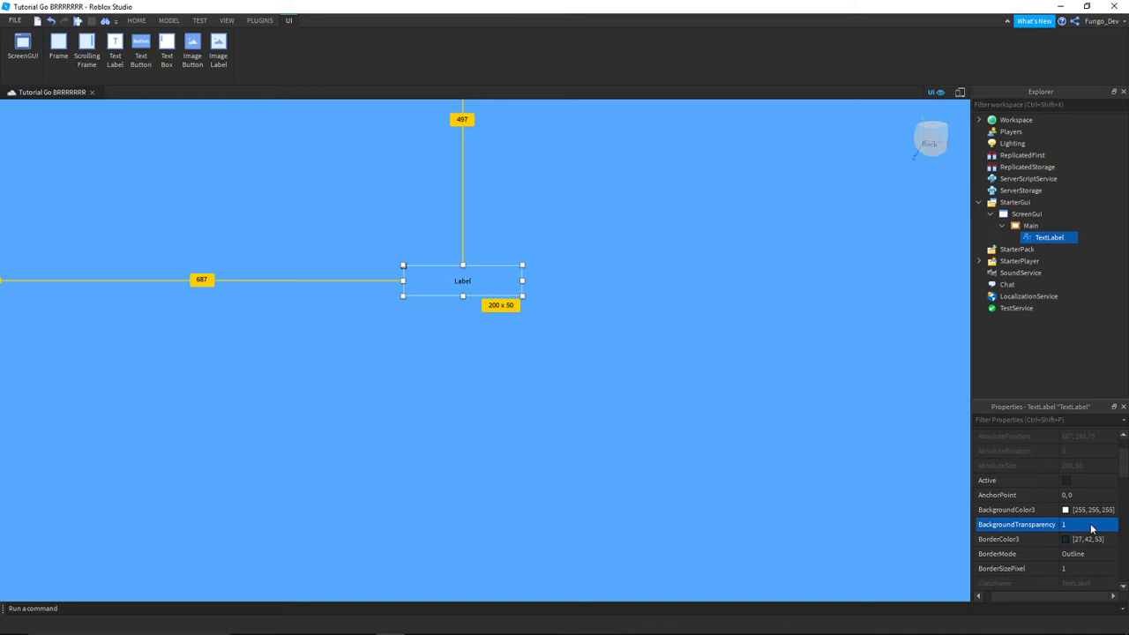
scroll(1093, 528, "down", 8)
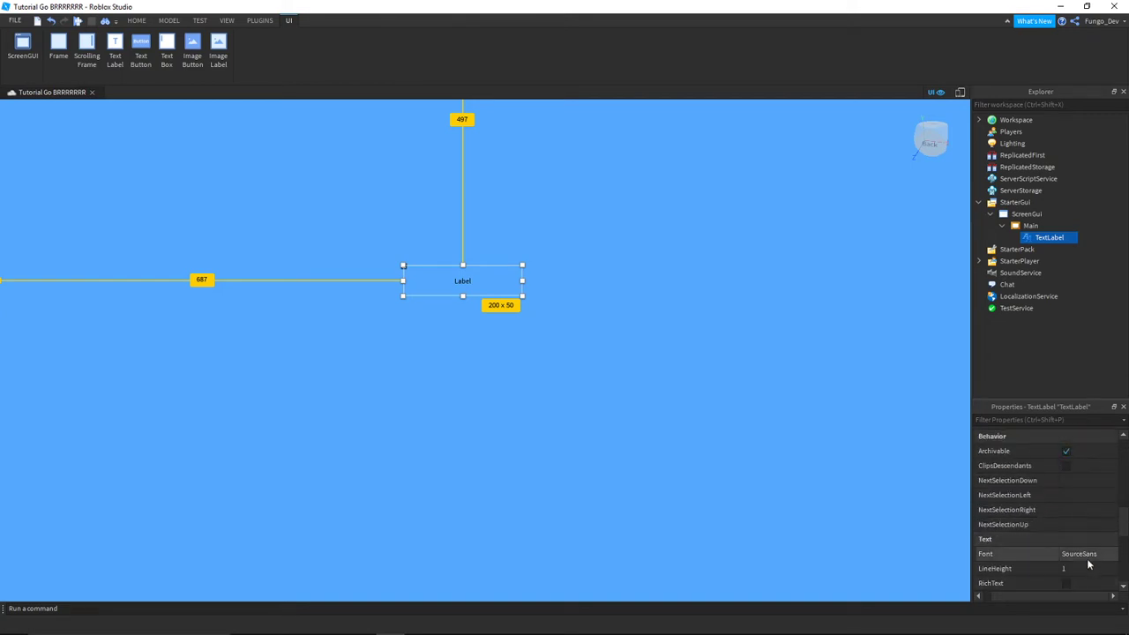
scroll(1089, 564, "down", 2)
left_click(1066, 568)
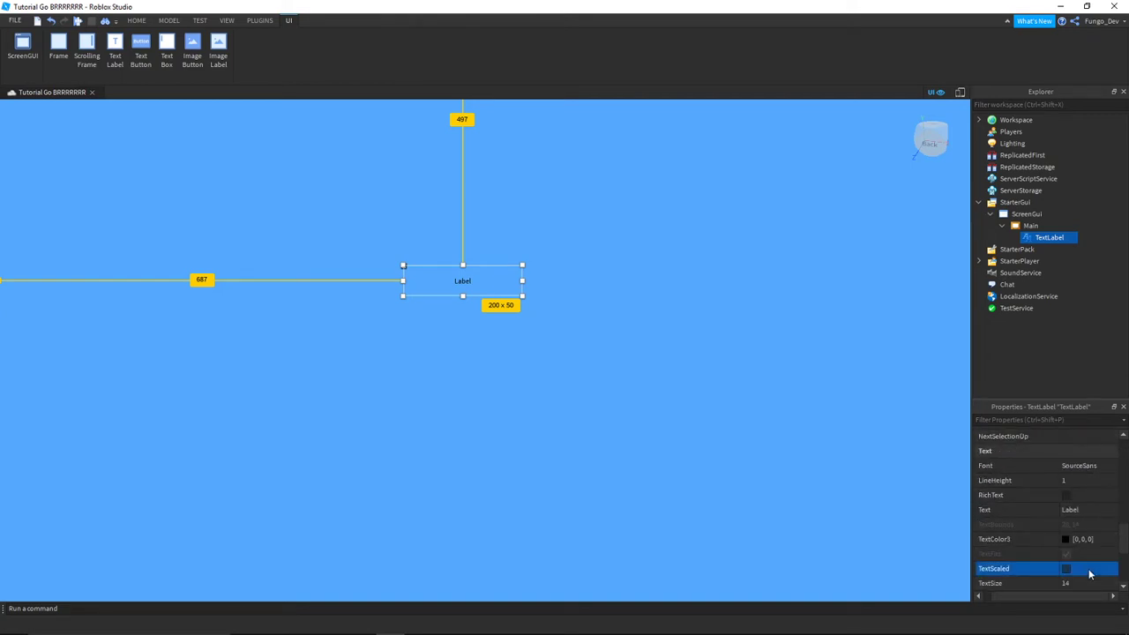
left_click(1066, 539)
left_click_drag(698, 255, 710, 178)
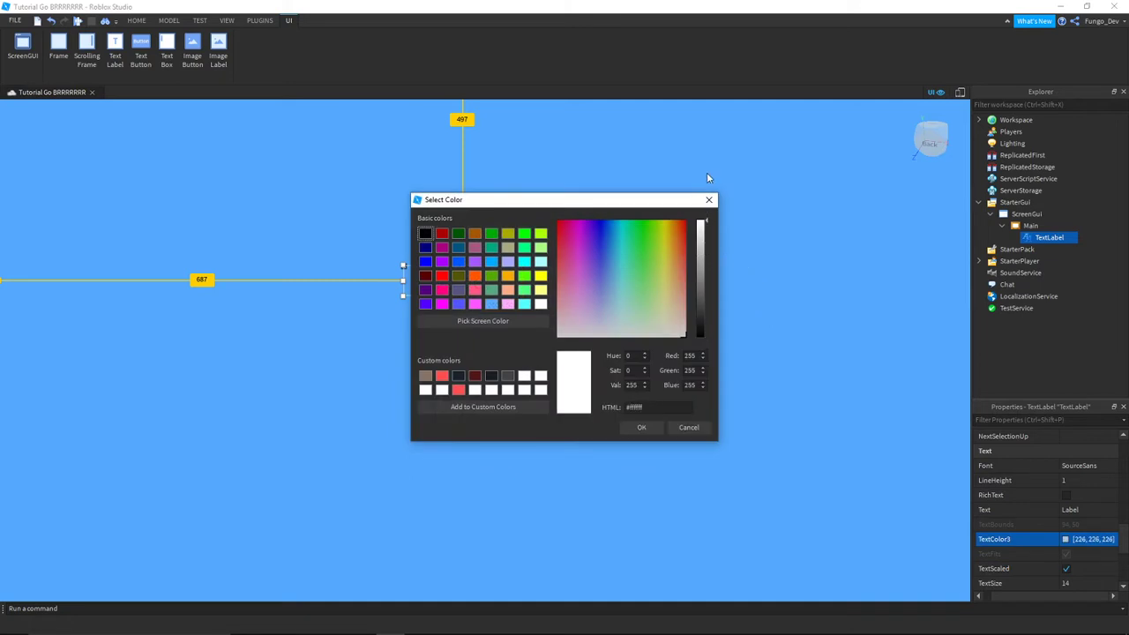
left_click(651, 425)
- Set the label's Font to Cartoon
left_click(1085, 466)
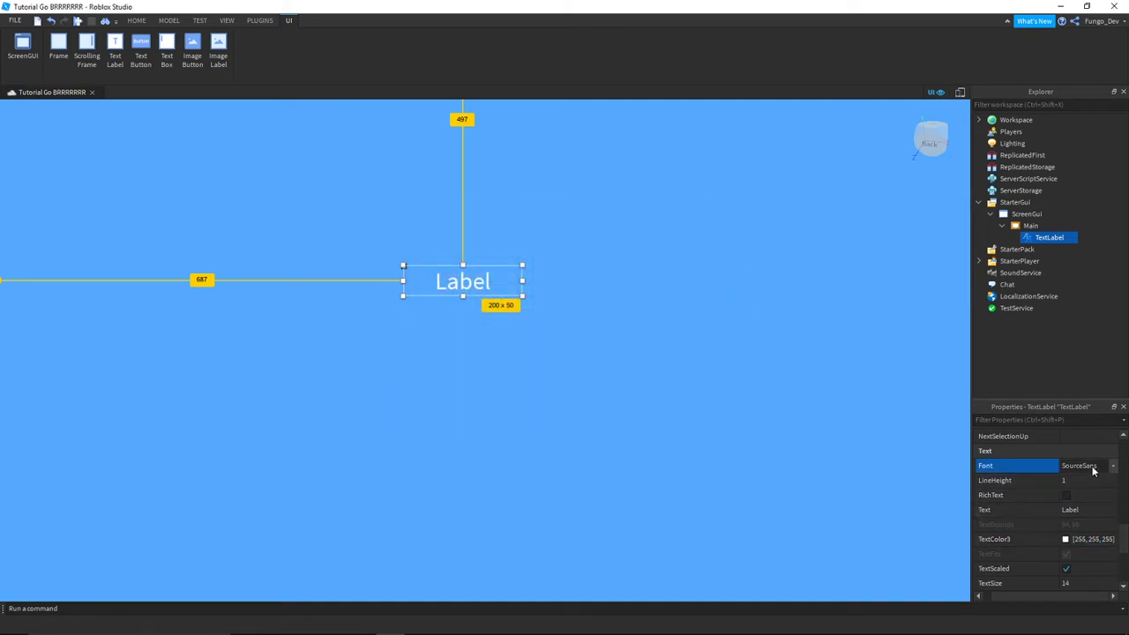
left_click(1091, 468)
scroll(1090, 494, "down", 8)
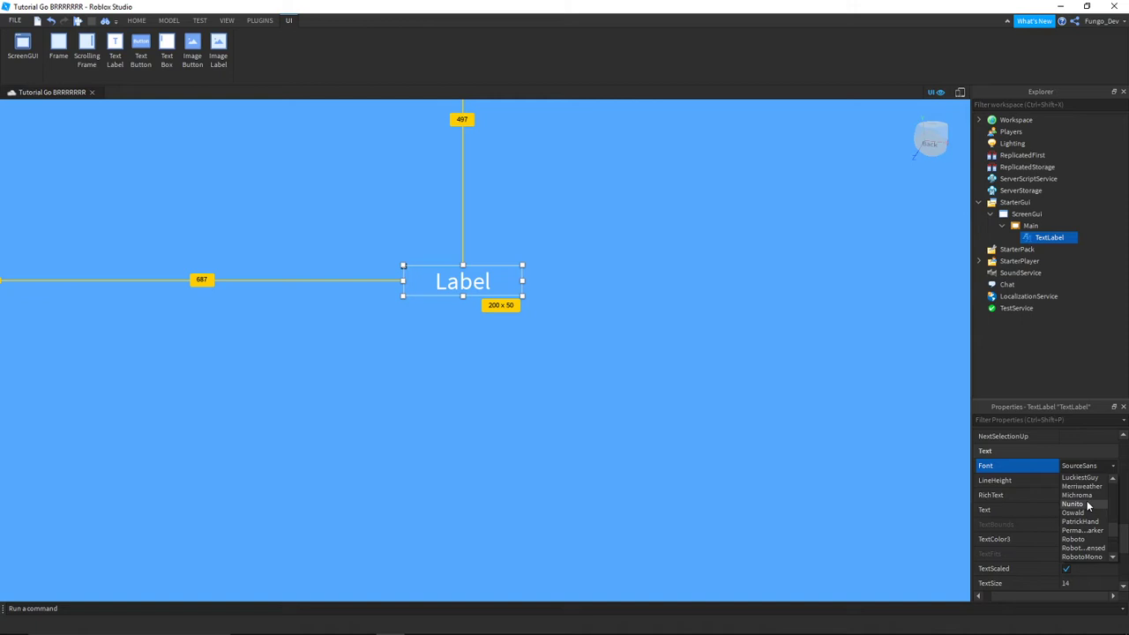
scroll(1088, 507, "up", 5)
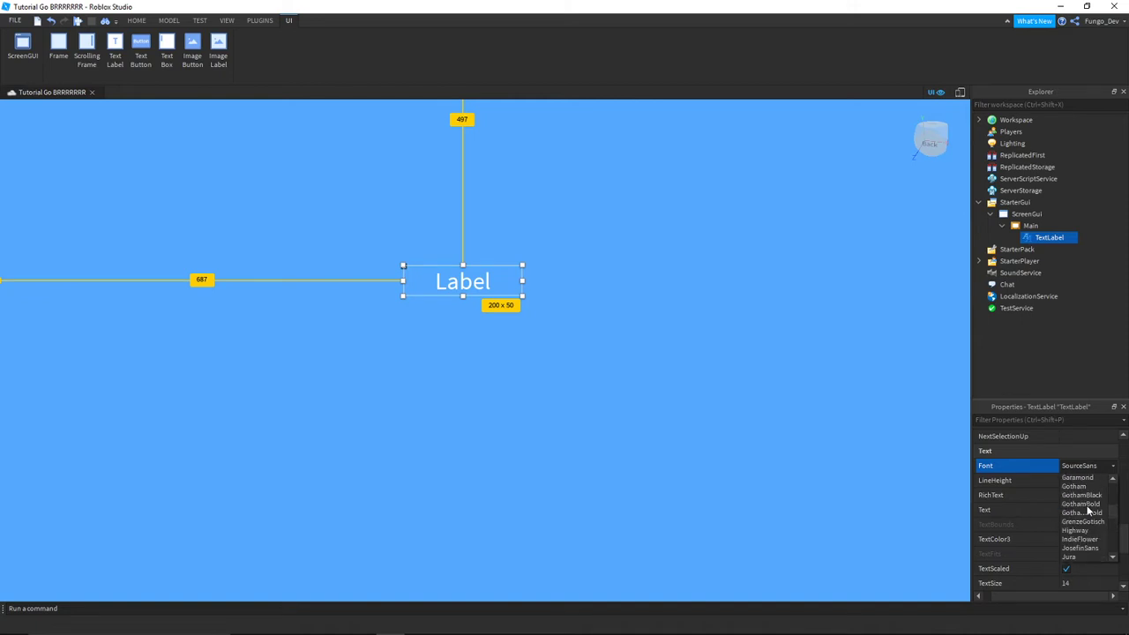
scroll(1084, 508, "up", 2)
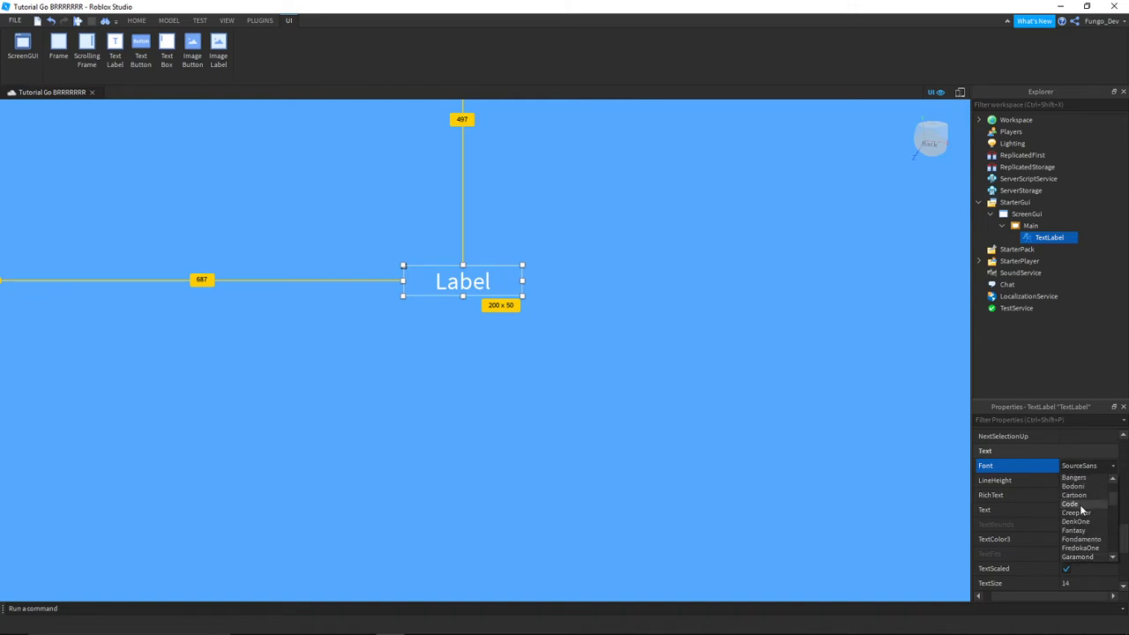
left_click(1078, 495)
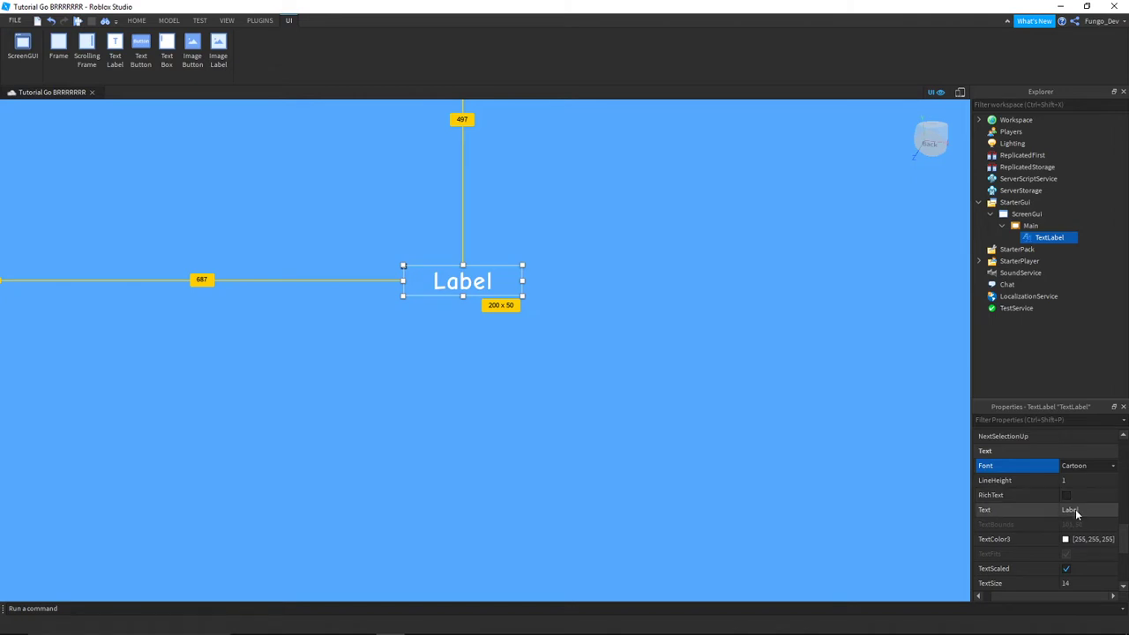
- Set the label text to SIMULATOR GAME, then enlarge and centre it as a two-line title
left_click(1073, 510)
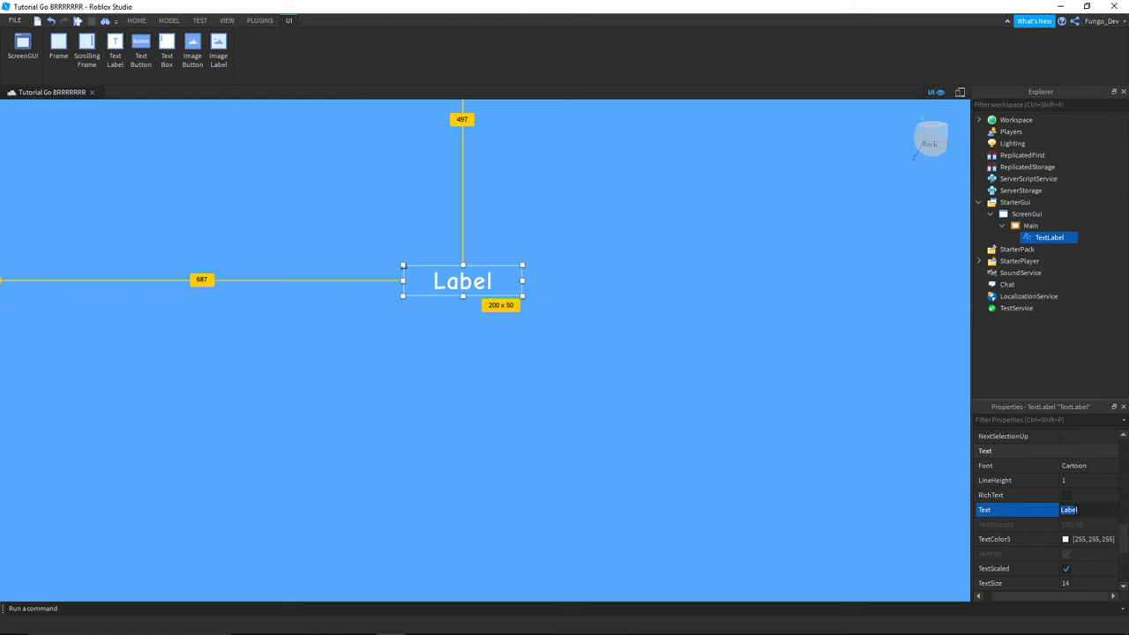
type("SIMULATOR GAME")
key("Return")
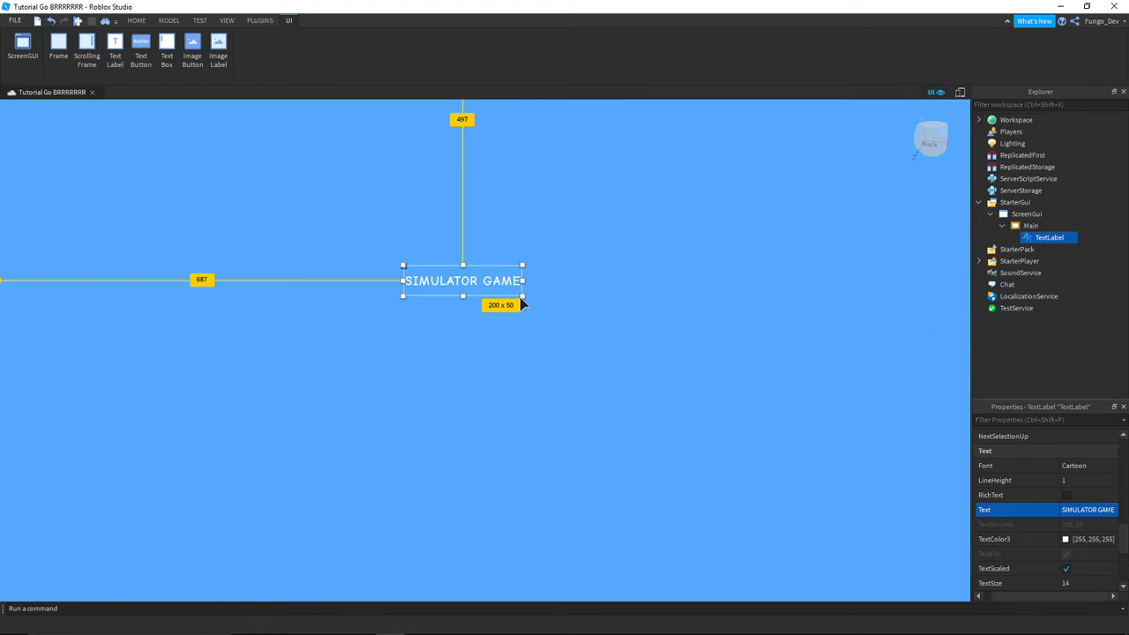
left_click_drag(522, 297, 818, 432)
left_click_drag(605, 377, 499, 323)
- Add a new Frame inside Main
left_click(1033, 226)
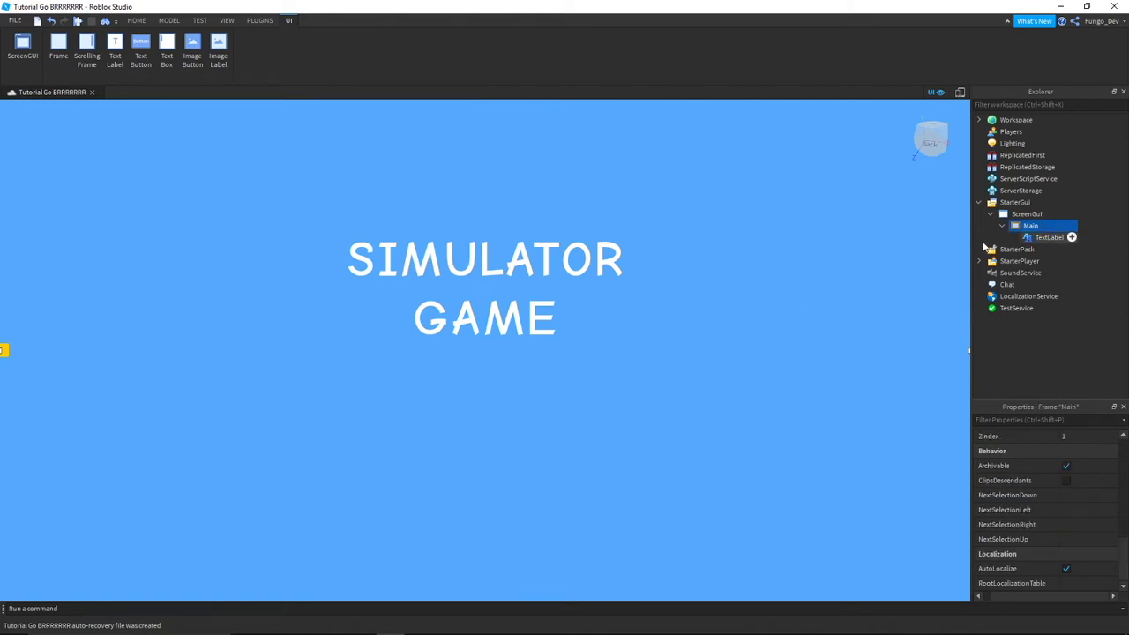
left_click(1046, 226)
type("te")
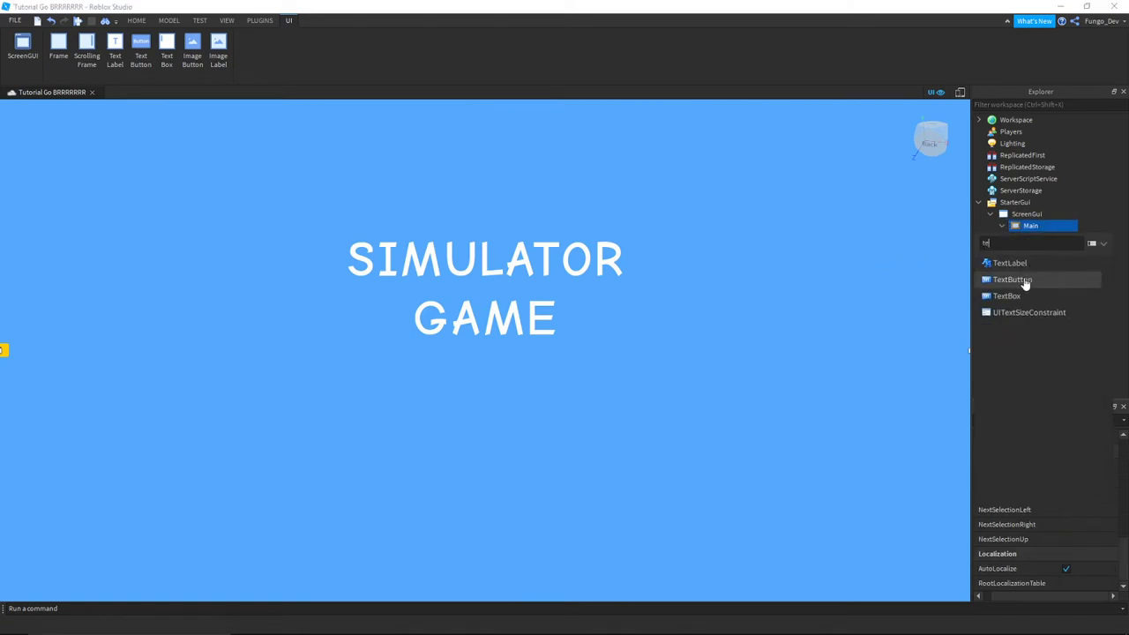
key("ctrl+a")
key("BackSpace")
key("Escape")
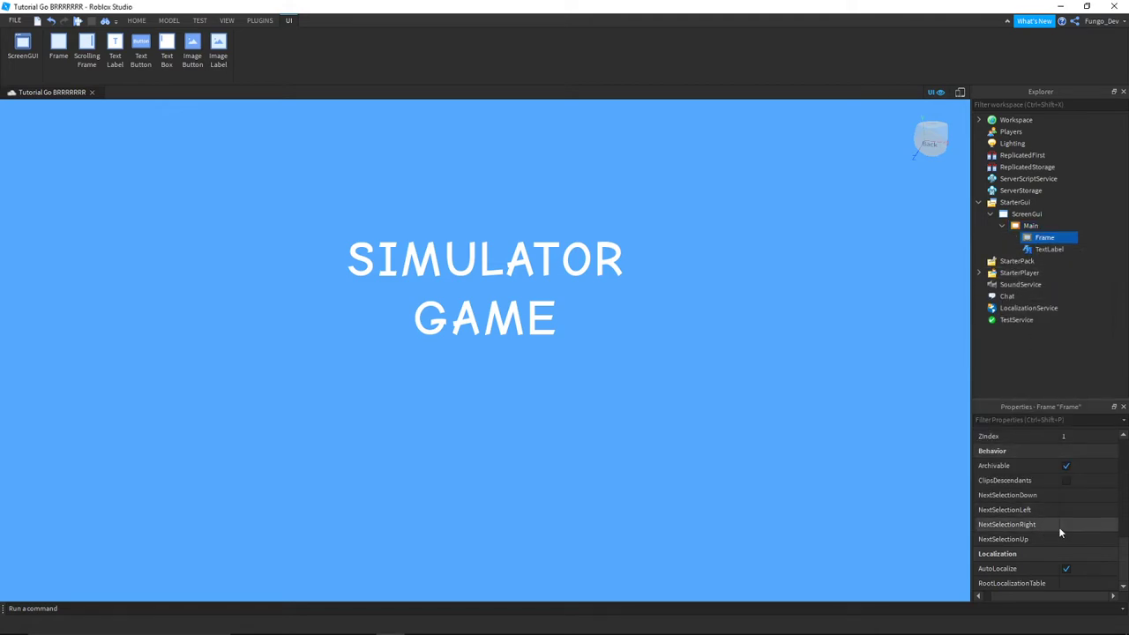
- Position the new frame below the title and widen it
scroll(1088, 539, "up", 4)
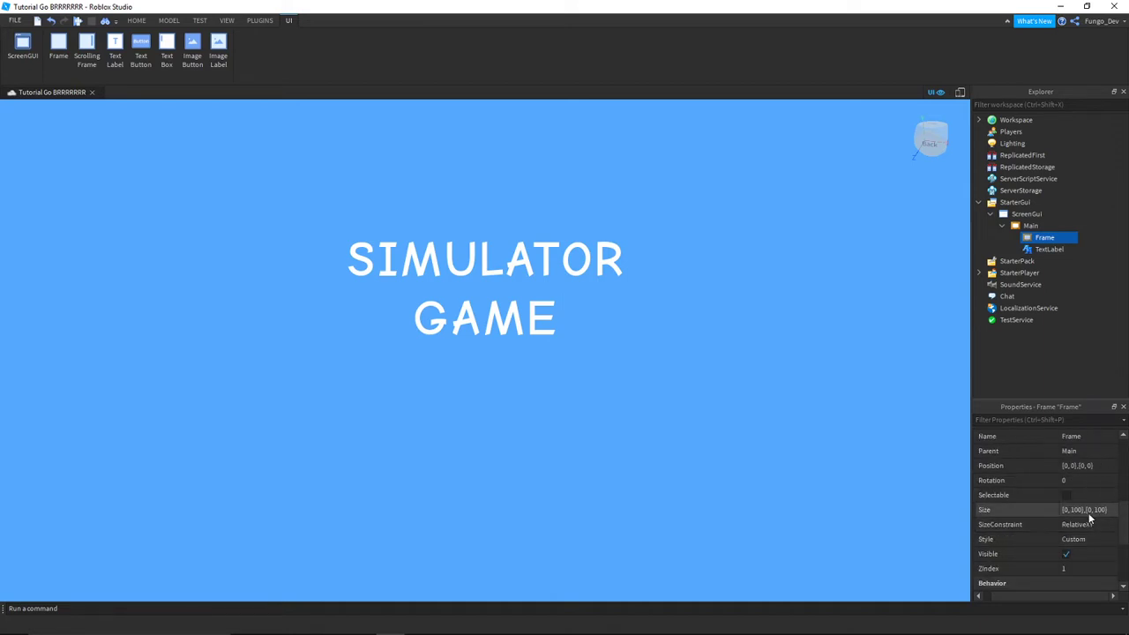
left_click(1085, 466)
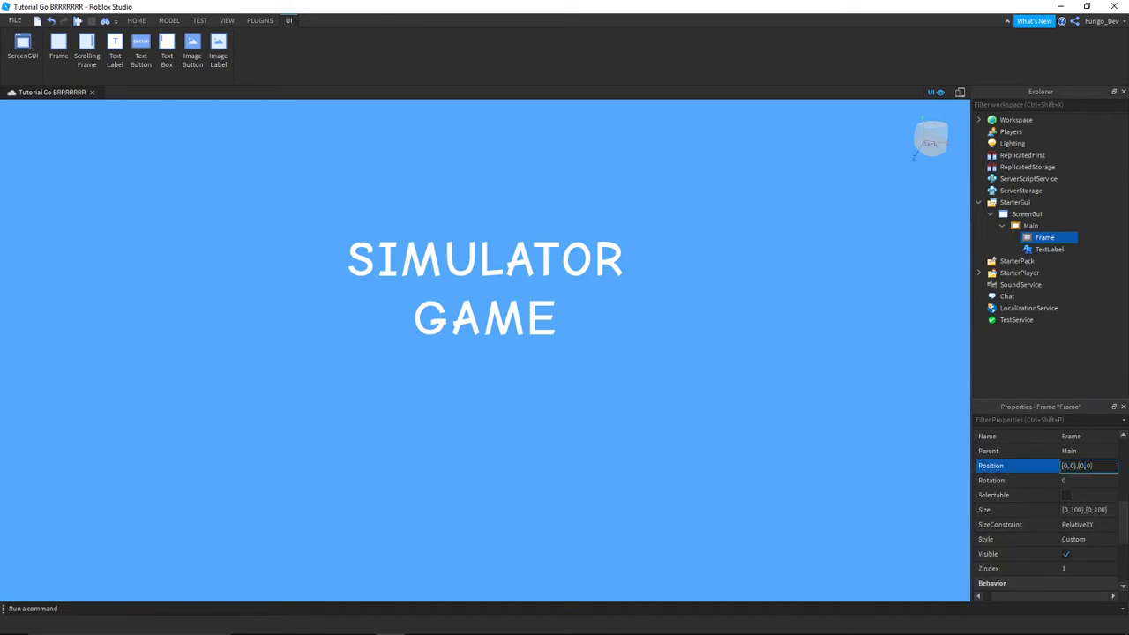
left_click(1077, 466)
double_click(1080, 466)
key("Return")
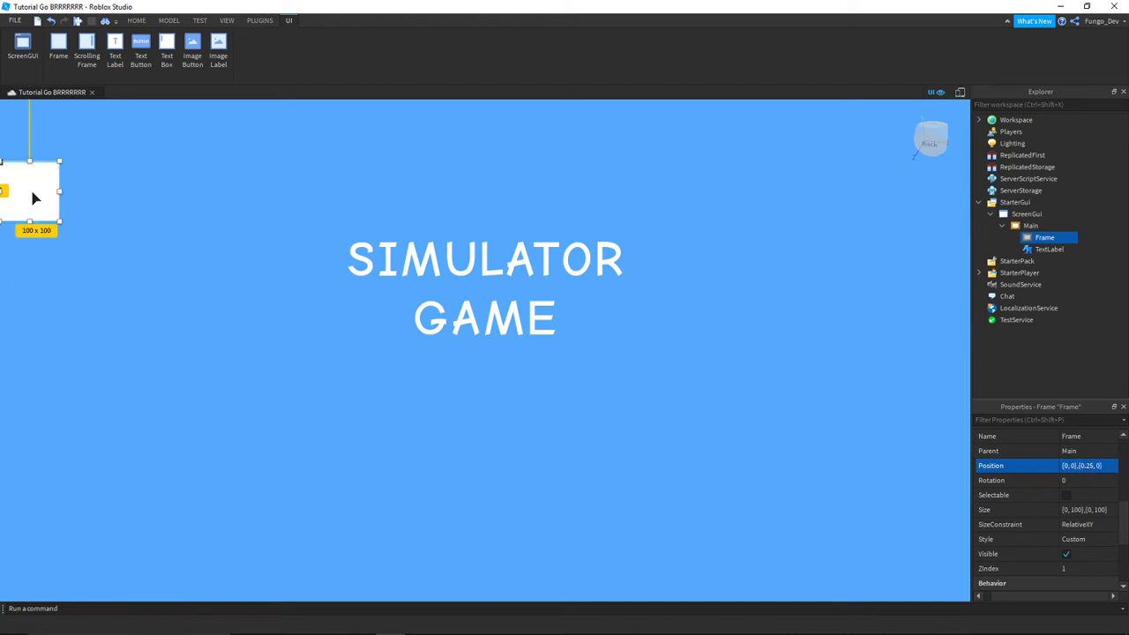
left_click_drag(36, 197, 663, 433)
left_click_drag(580, 436, 514, 414)
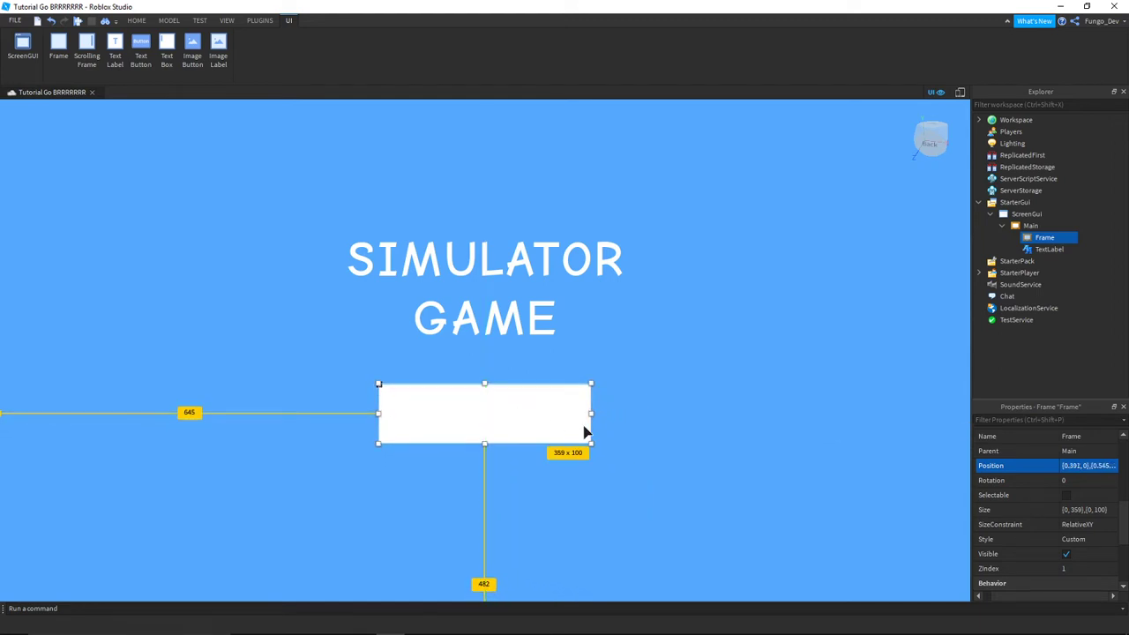
- Give the frame a light green background
scroll(1099, 533, "down", 3)
scroll(1098, 533, "up", 6)
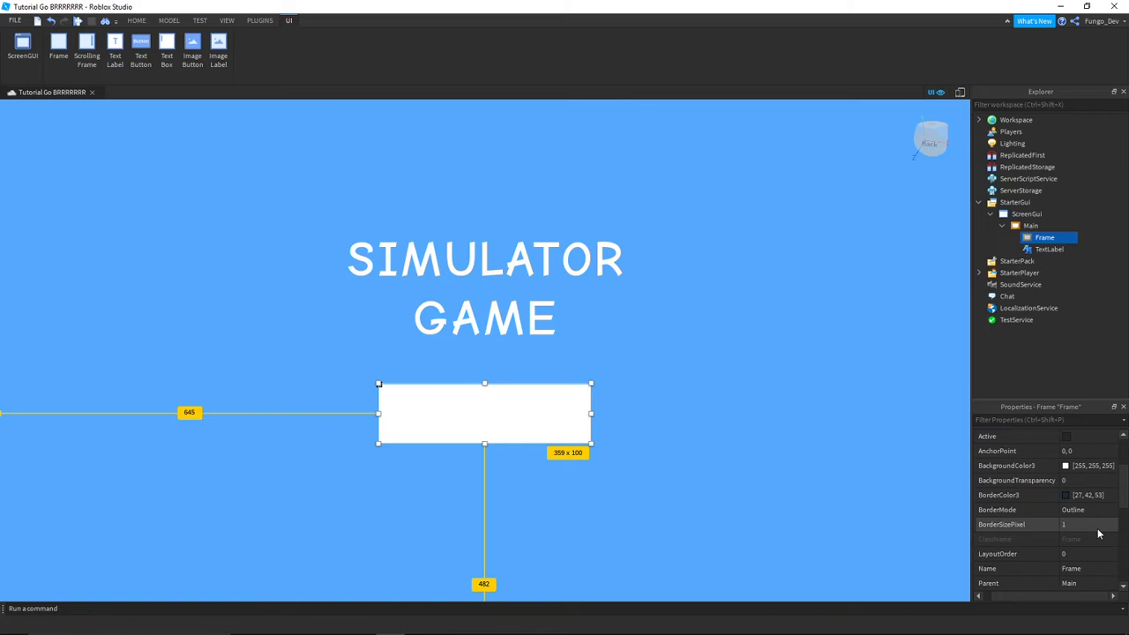
left_click(1067, 467)
left_click(527, 290)
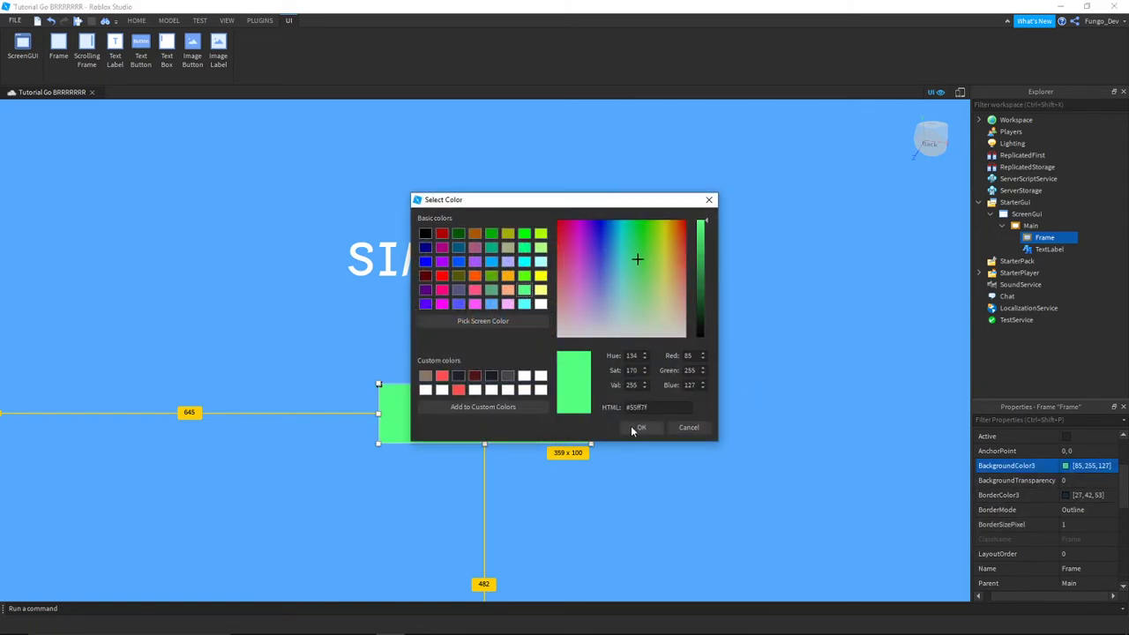
left_click(639, 425)
- Duplicate the green frame, darken the copy, and nest it inside the original
key("ctrl+d")
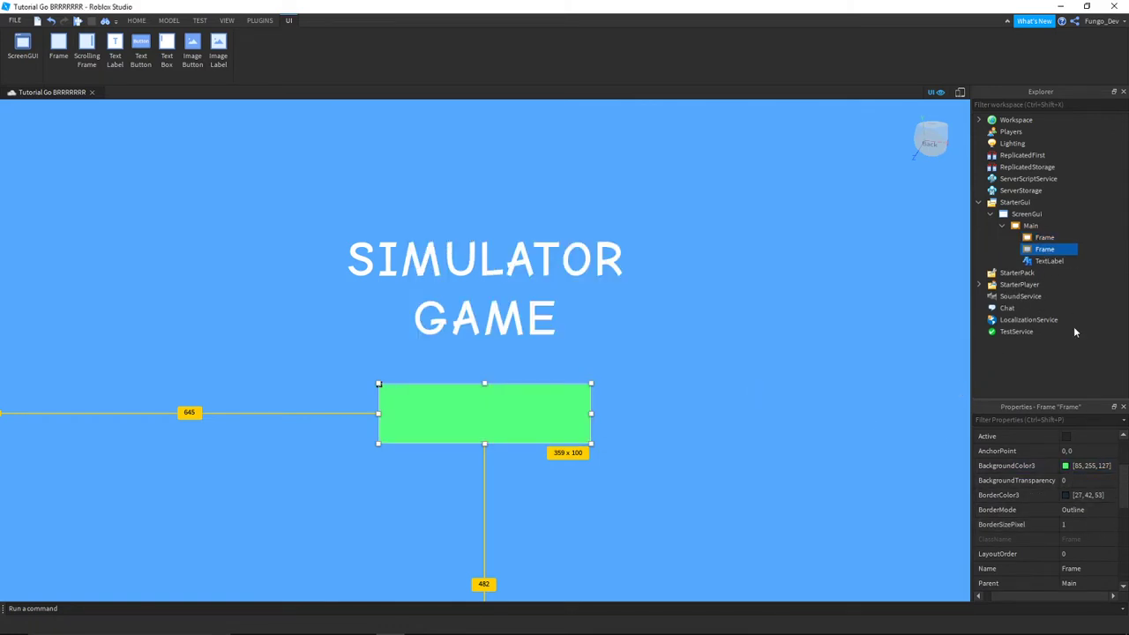
left_click(1067, 466)
left_click(705, 229)
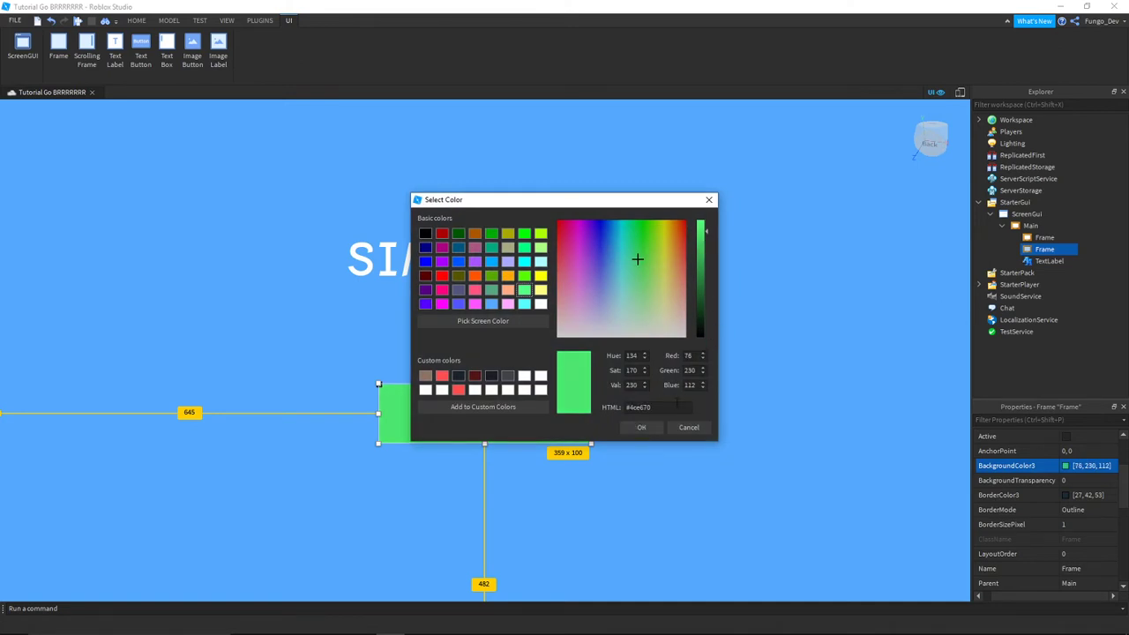
left_click(642, 427)
left_click_drag(1046, 250, 1047, 242)
left_click_drag(622, 454, 537, 415)
- Make the inner frame light green and the outer frame a darker green
left_click(1065, 465)
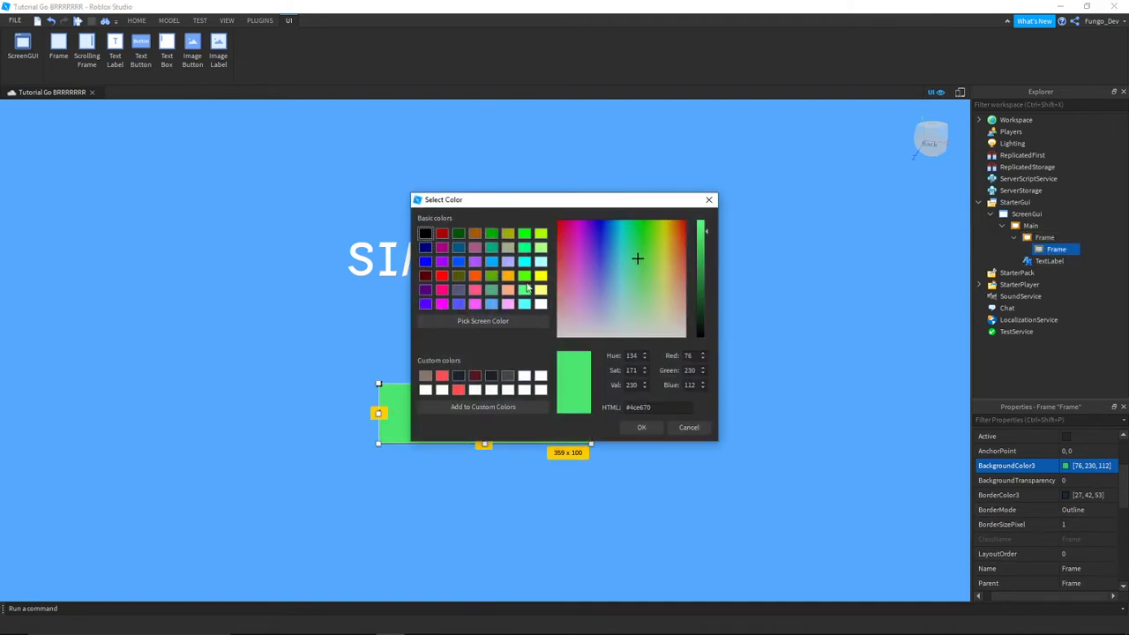
left_click(528, 290)
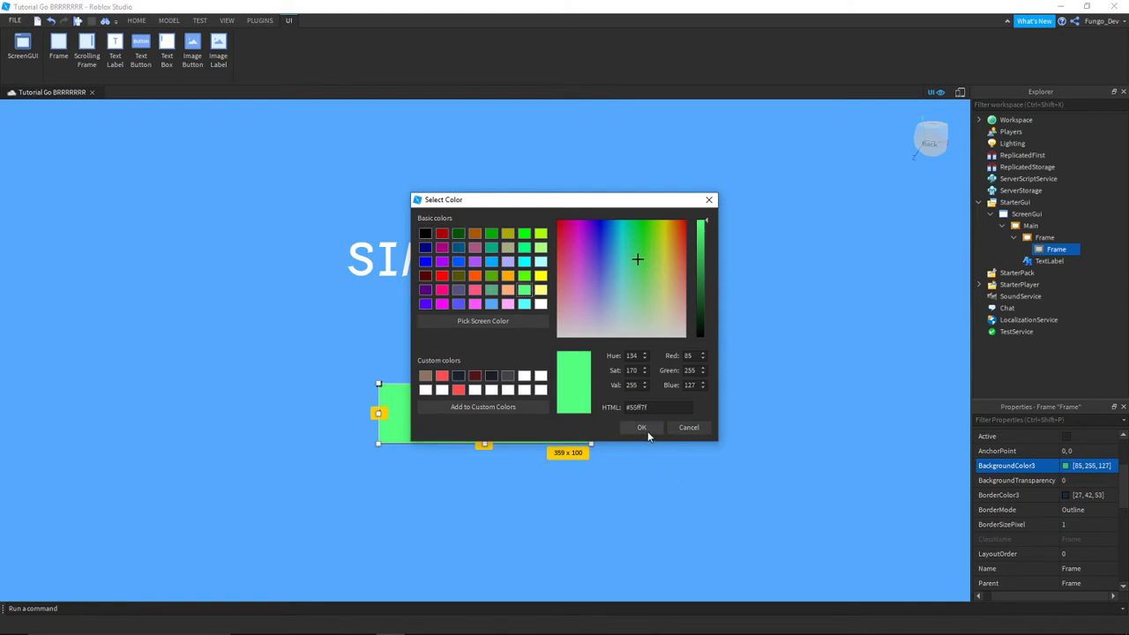
left_click(644, 428)
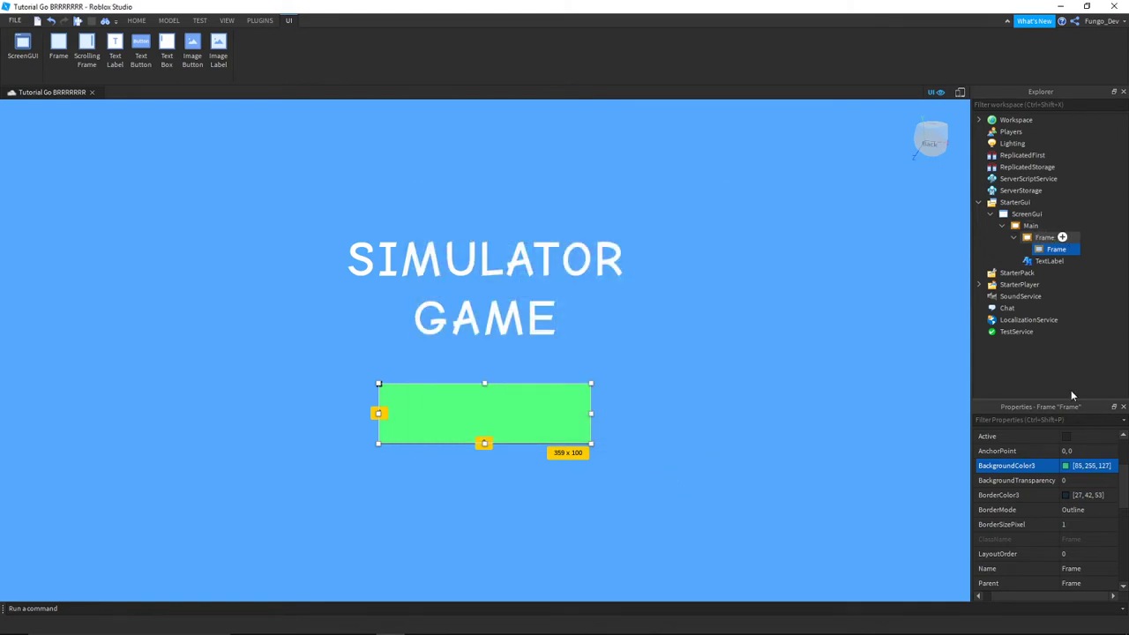
left_click(1044, 237)
left_click(1065, 464)
left_click(703, 232)
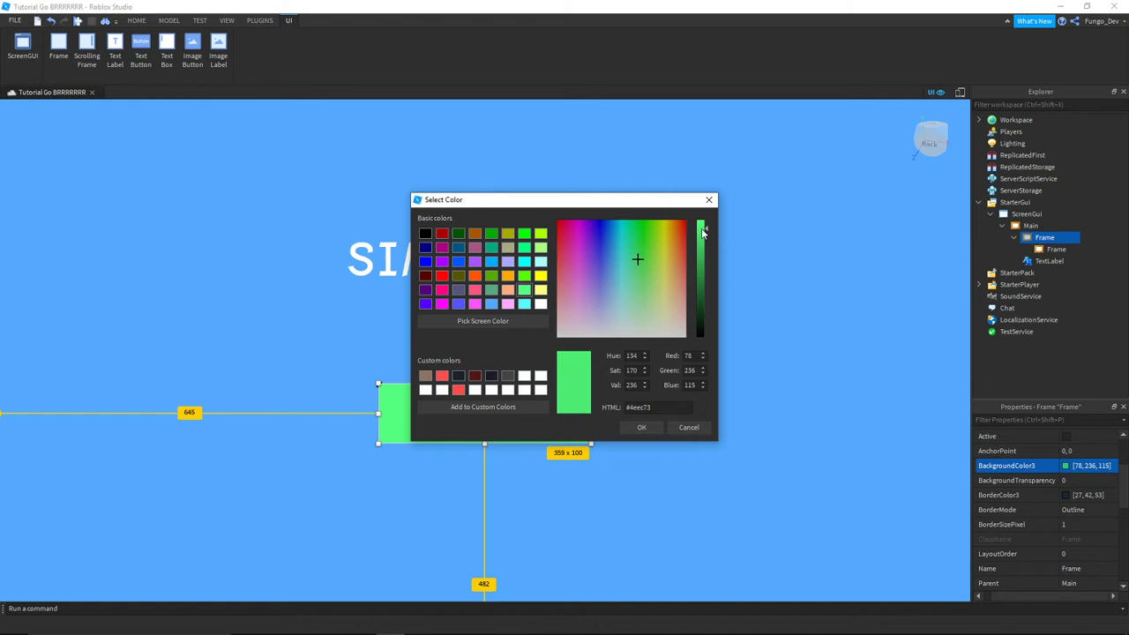
left_click(704, 234)
left_click(705, 241)
left_click(641, 427)
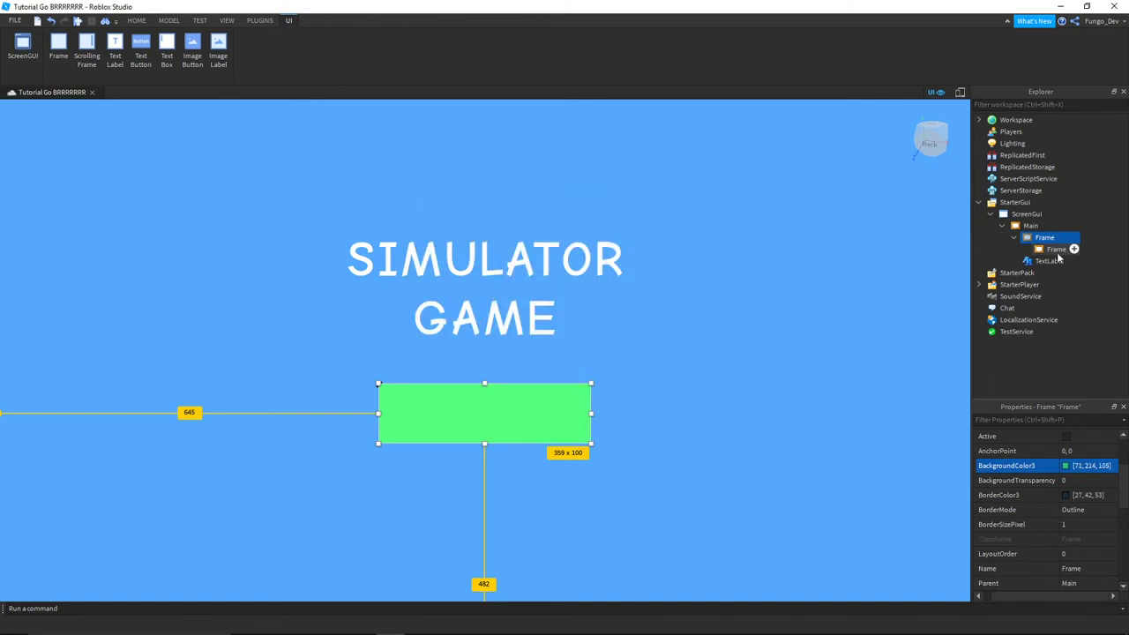
- Shorten the inner frame to show a darker edge and remove both frames' borders
left_click(486, 441)
left_click_drag(485, 444, 484, 440)
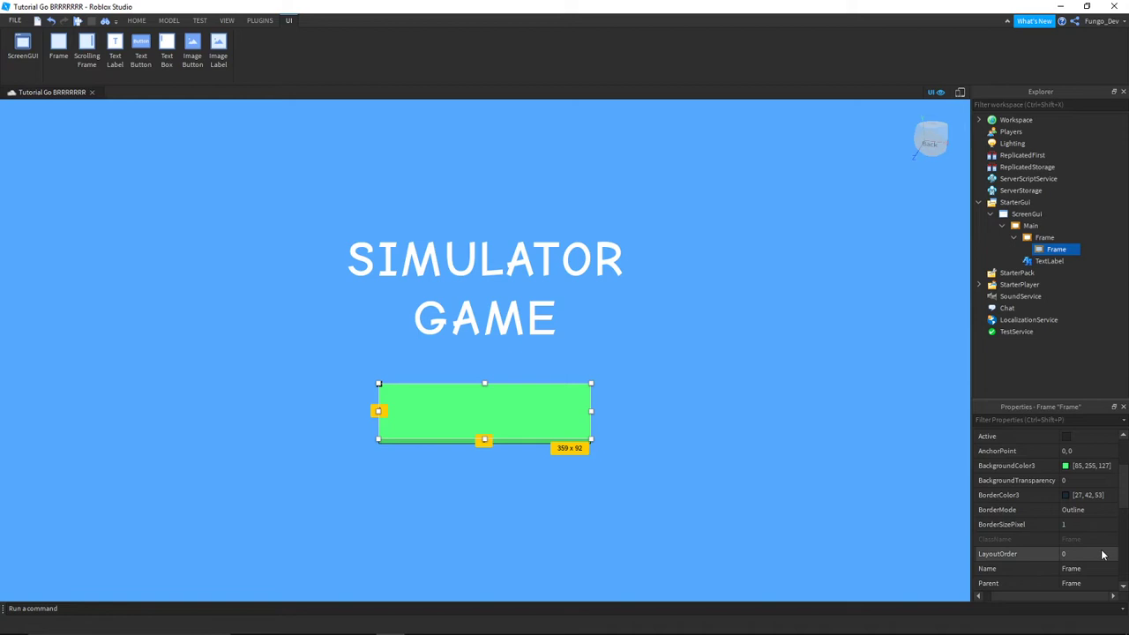
left_click_drag(1037, 327, 1050, 238)
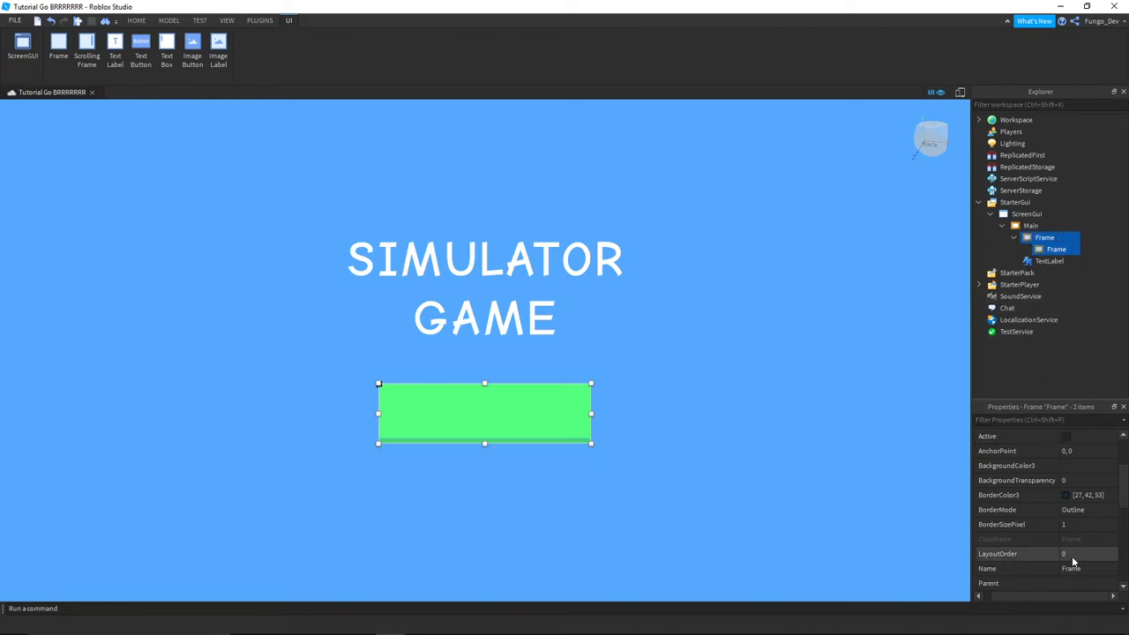
left_click(1073, 526)
key("Return")
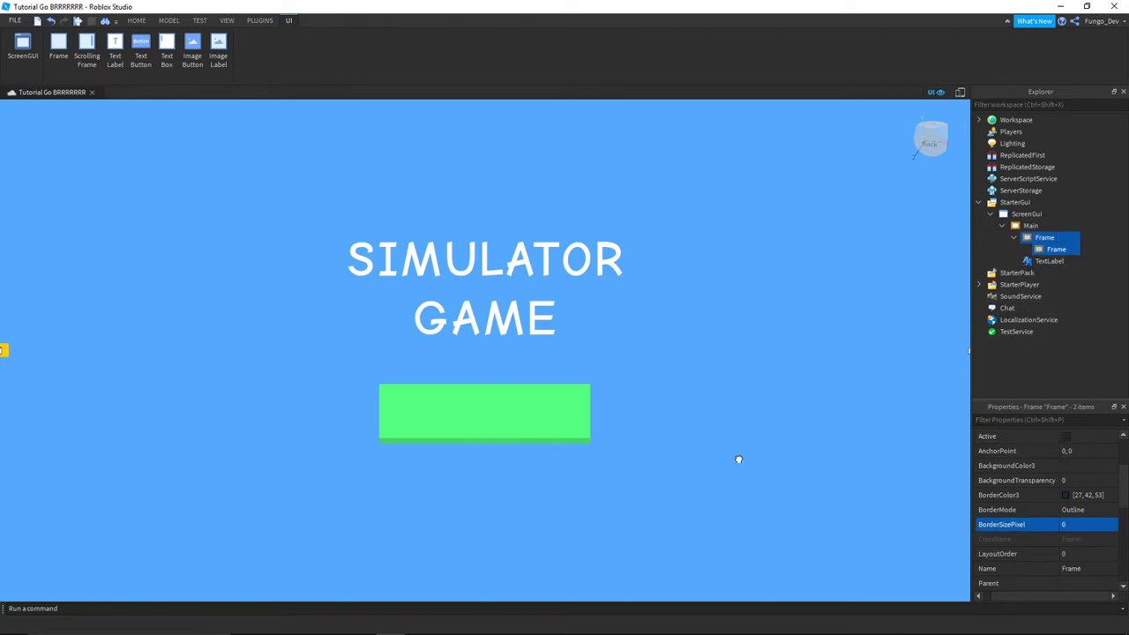
left_click(739, 460)
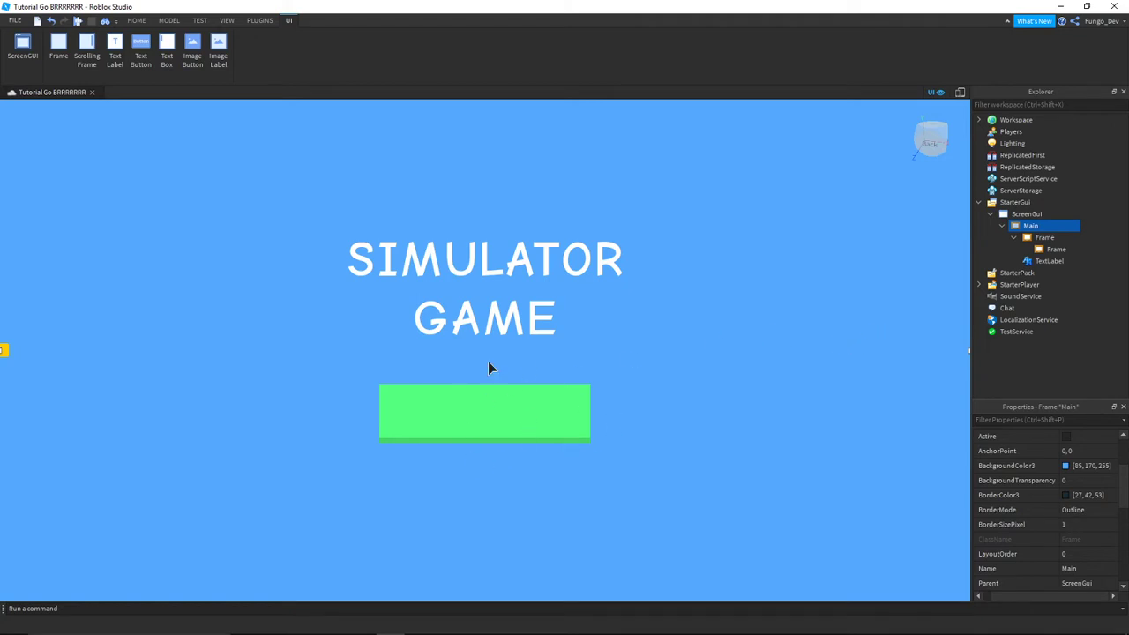
- Insert a TextButton into the frame, stretch it over the green shape, and set BackgroundTransparency 1
left_click(1063, 238)
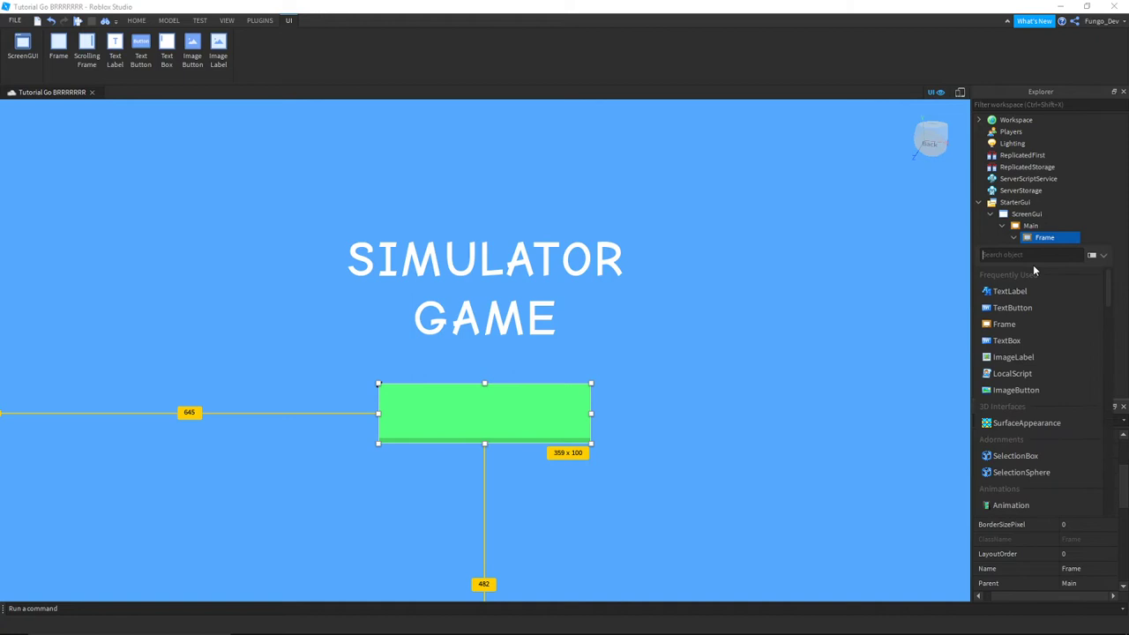
left_click(1027, 305)
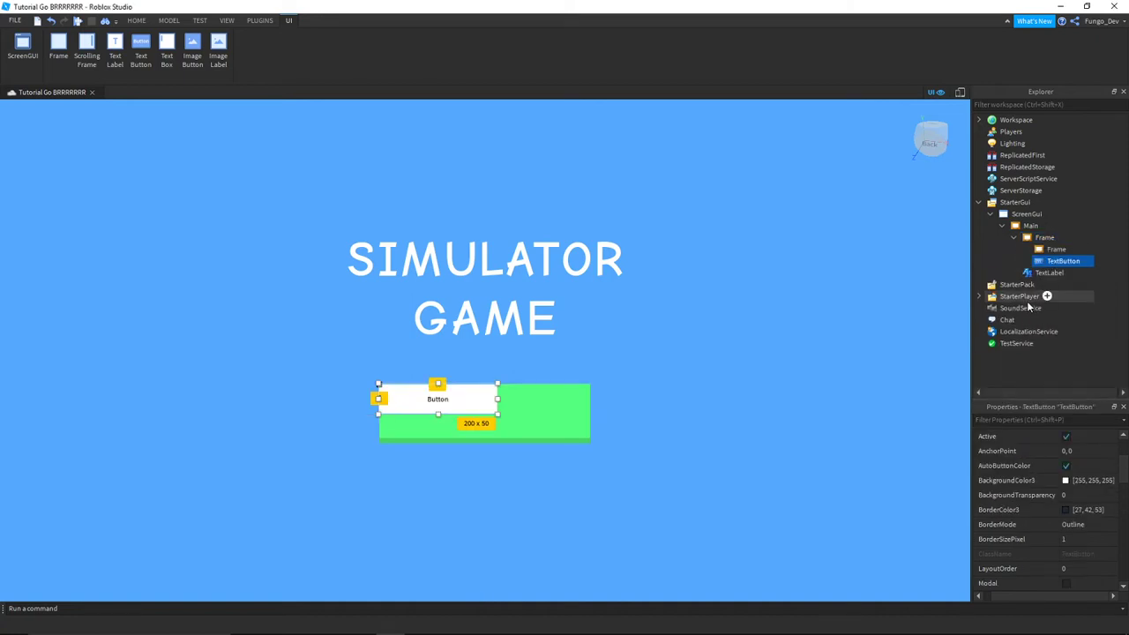
left_click_drag(499, 414, 591, 438)
scroll(1084, 547, "up", 1)
left_click(1085, 539)
type("1")
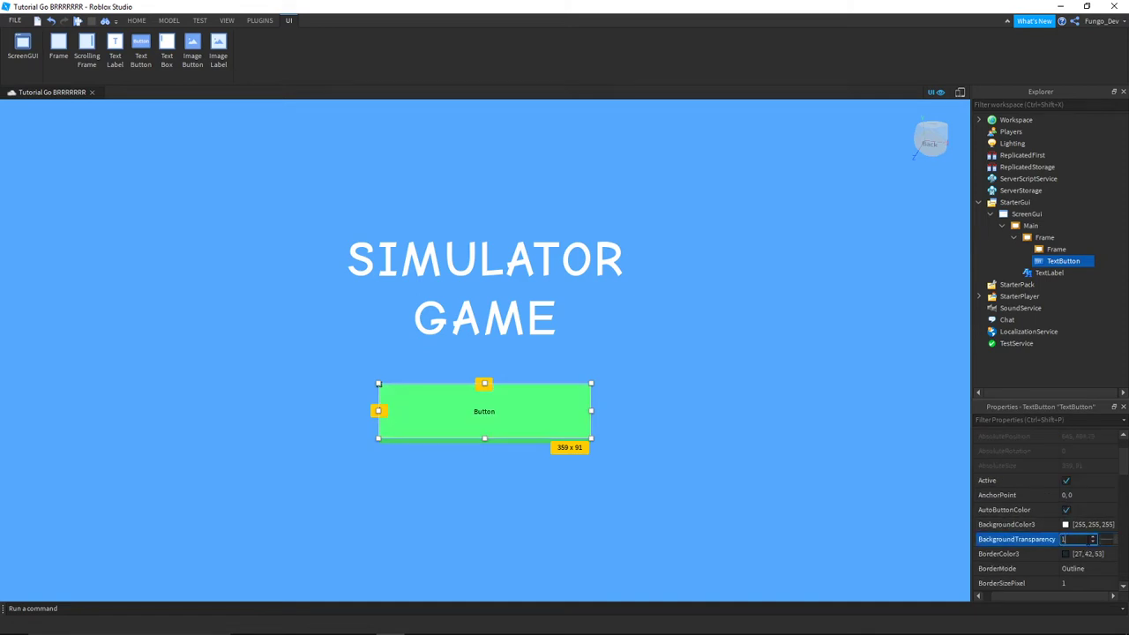
- Turn on TextScaled for the button and set its Font to Cartoon
scroll(1085, 545, "down", 10)
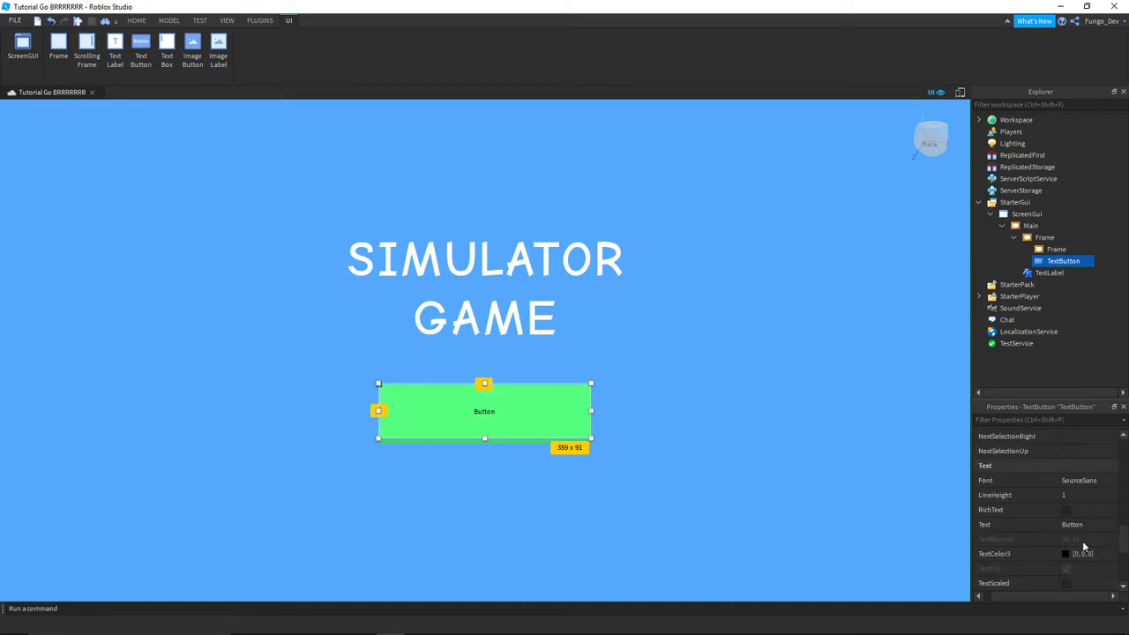
left_click(1078, 517)
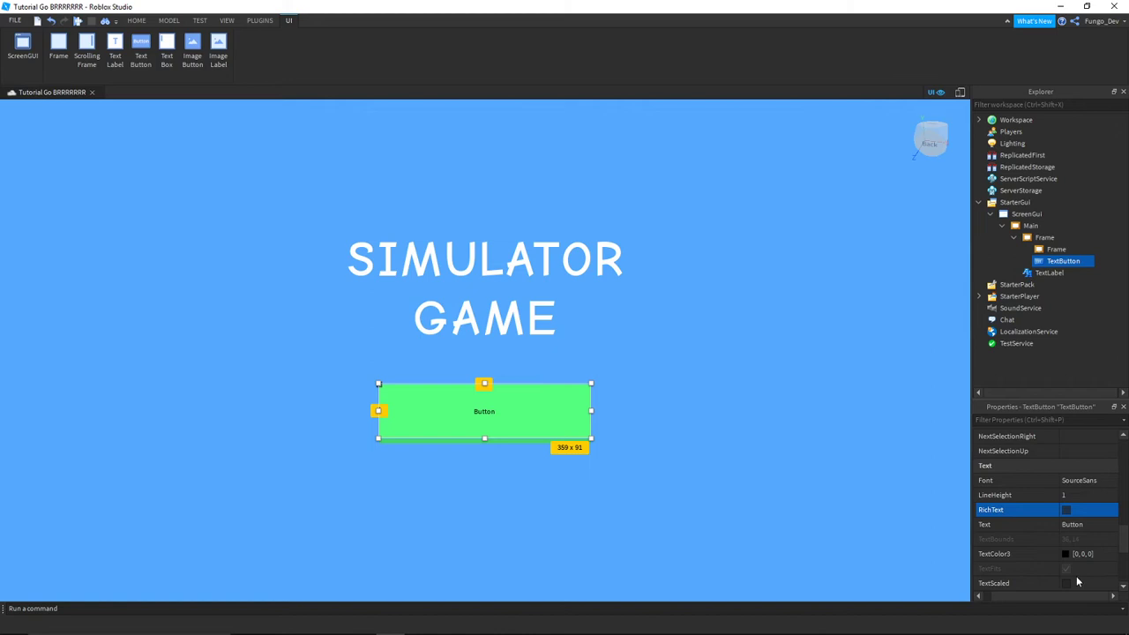
left_click(1068, 582)
left_click(1083, 481)
left_click(1084, 481)
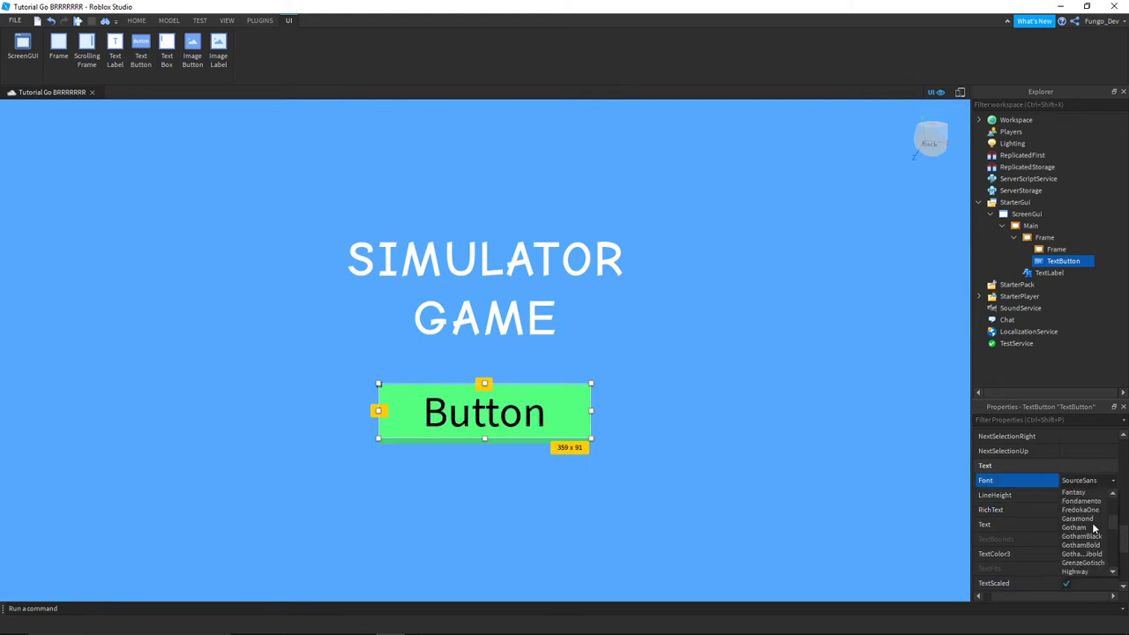
scroll(1092, 511, "up", 3)
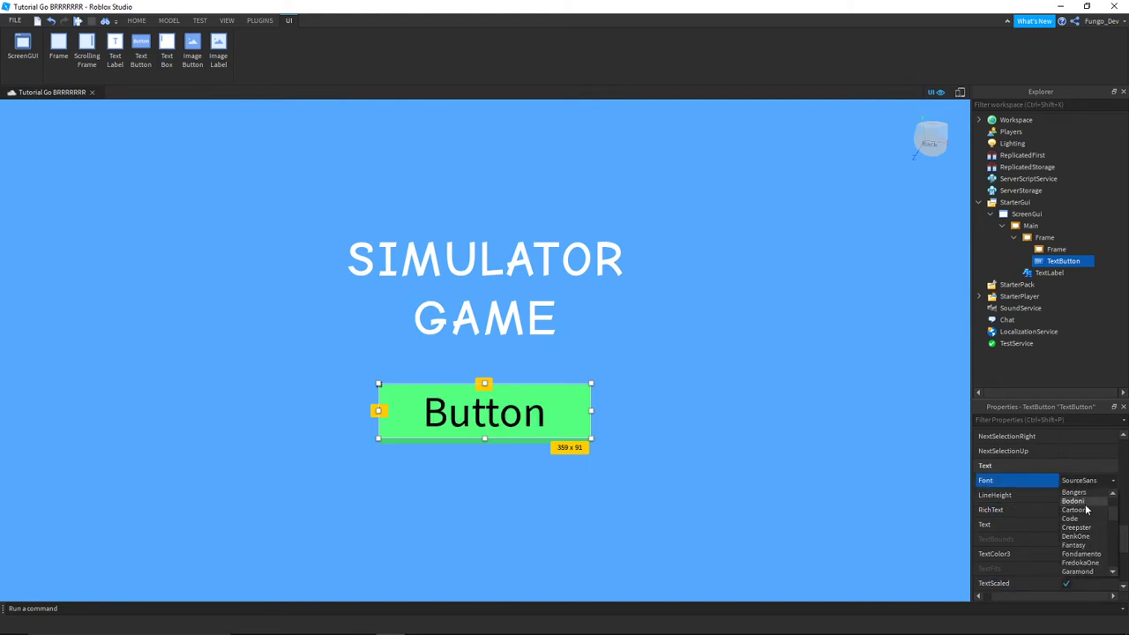
left_click(1086, 512)
- Set the button's TextColor3 to white
scroll(1086, 513, "down", 4)
left_click(1068, 451)
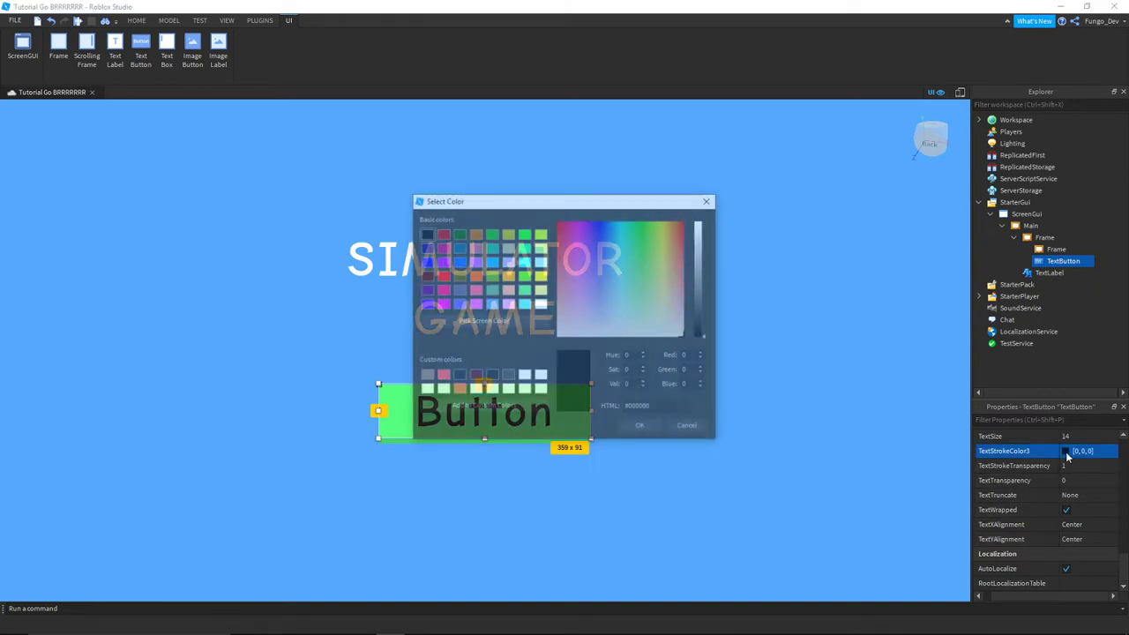
left_click(709, 199)
scroll(1060, 459, "up", 3)
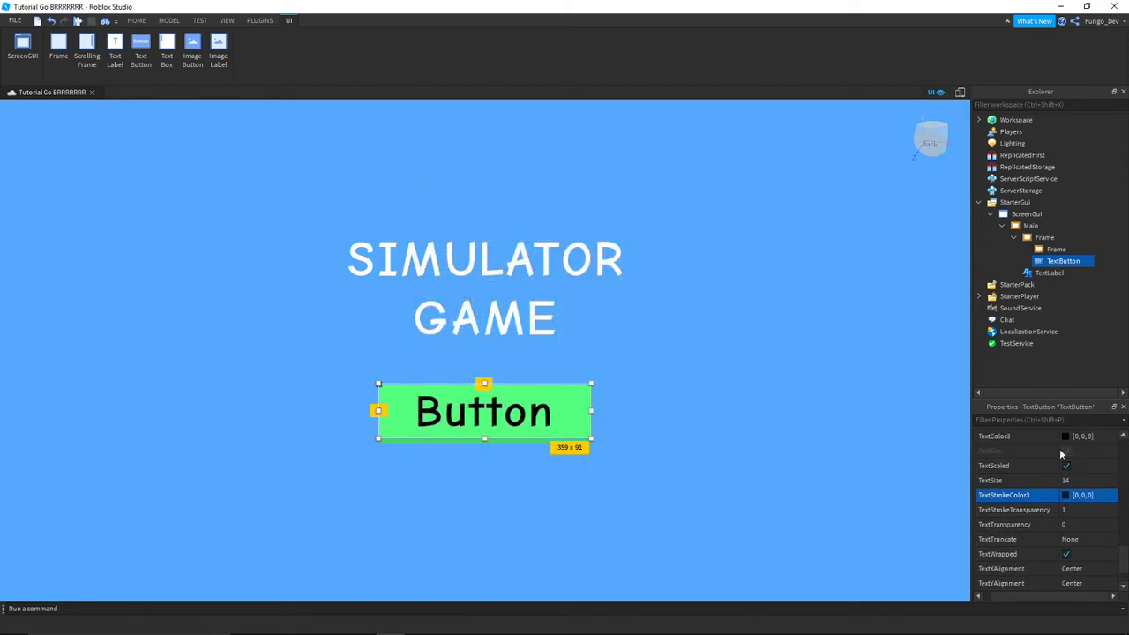
left_click(1083, 436)
left_click(1066, 436)
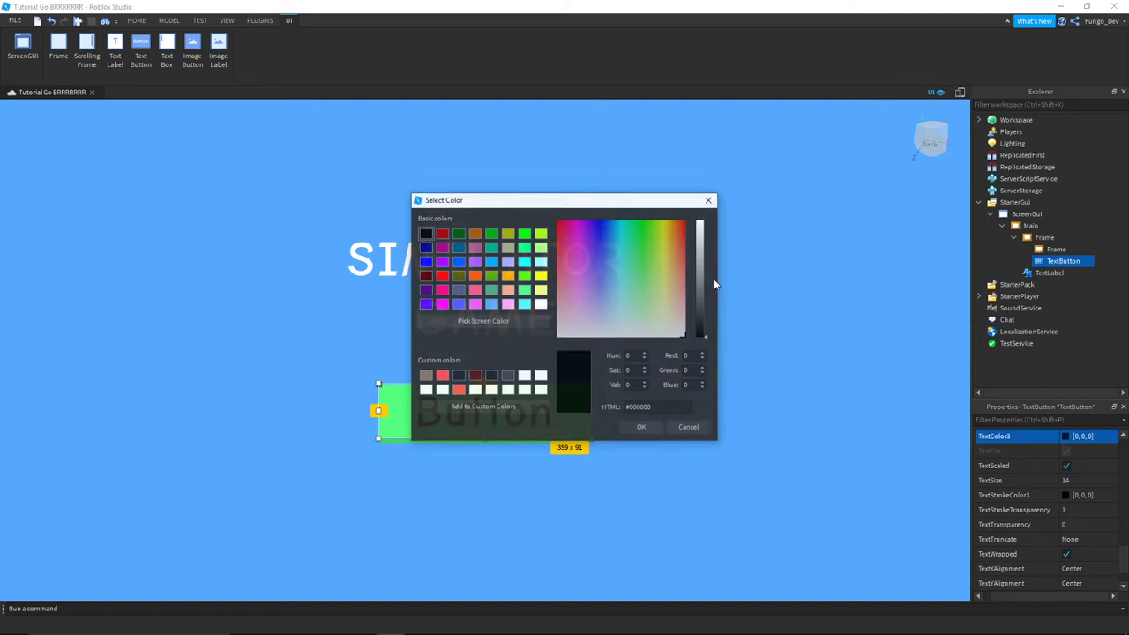
left_click_drag(702, 251, 699, 177)
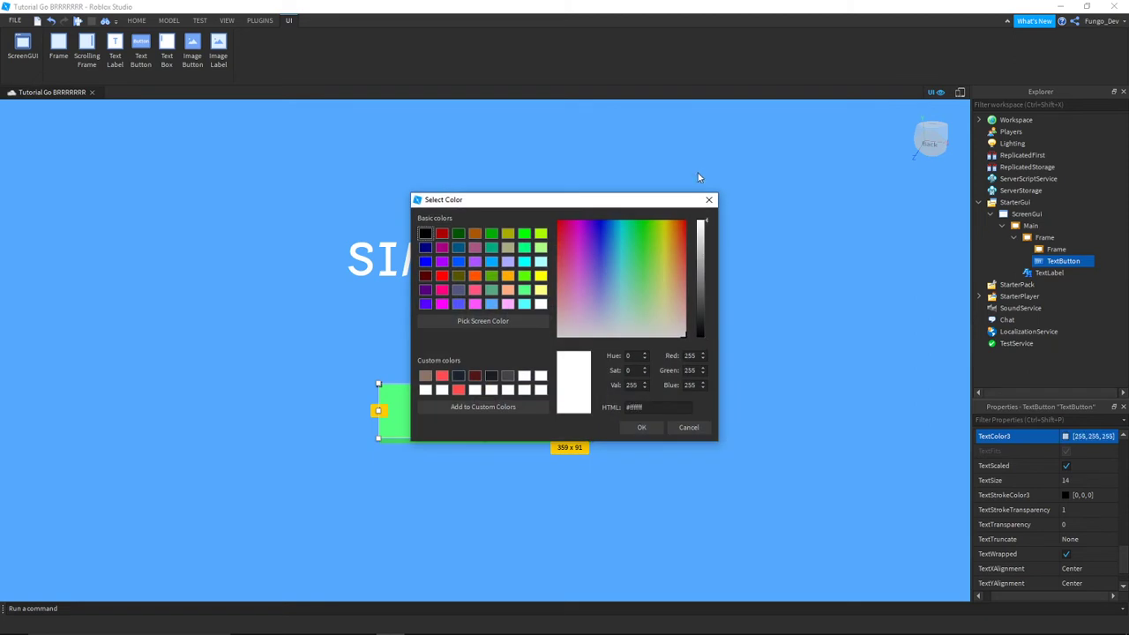
left_click(643, 427)
- Set the button's Text to PLAY and select the frame holding it
scroll(1091, 455, "up", 1)
left_click(1089, 452)
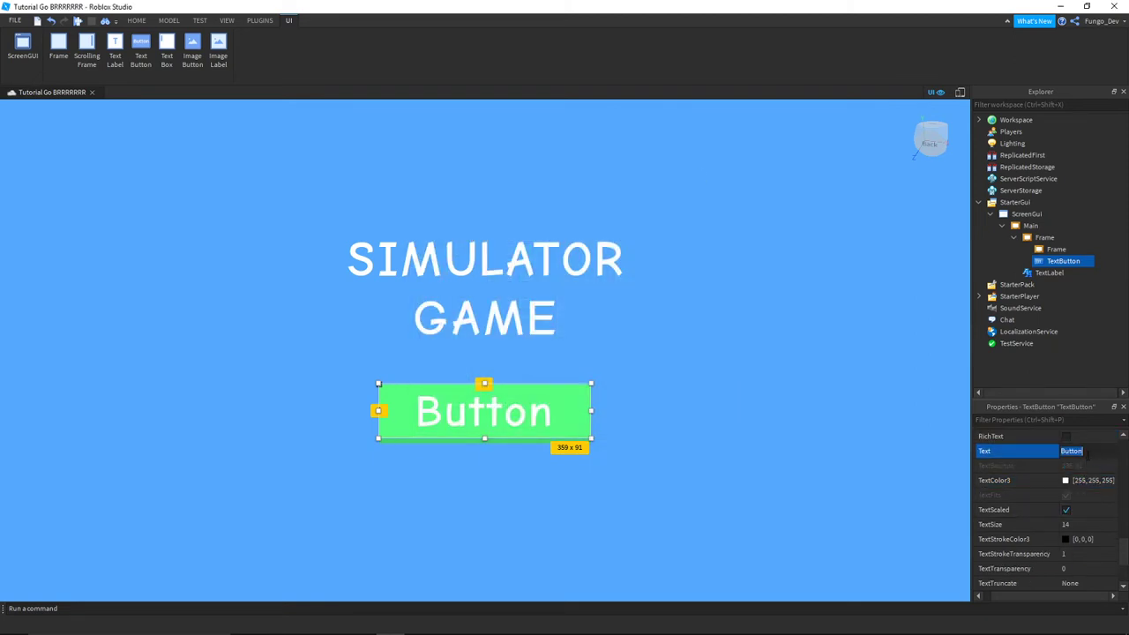
type("PLAY")
key("Return")
left_click(727, 458)
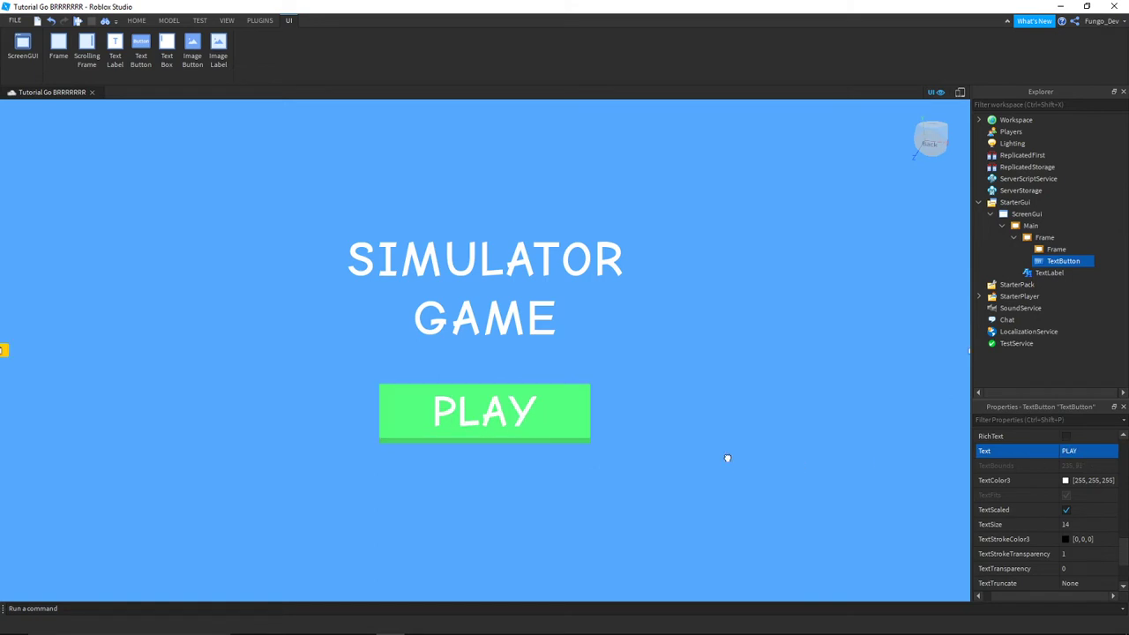
left_click(727, 458)
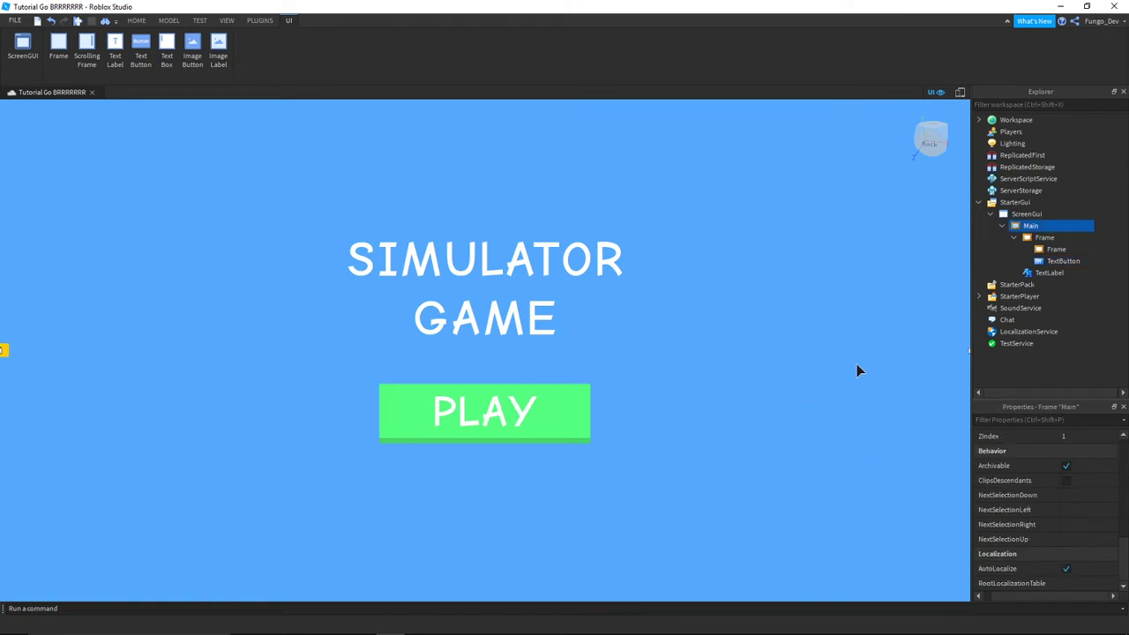
left_click(1043, 239)
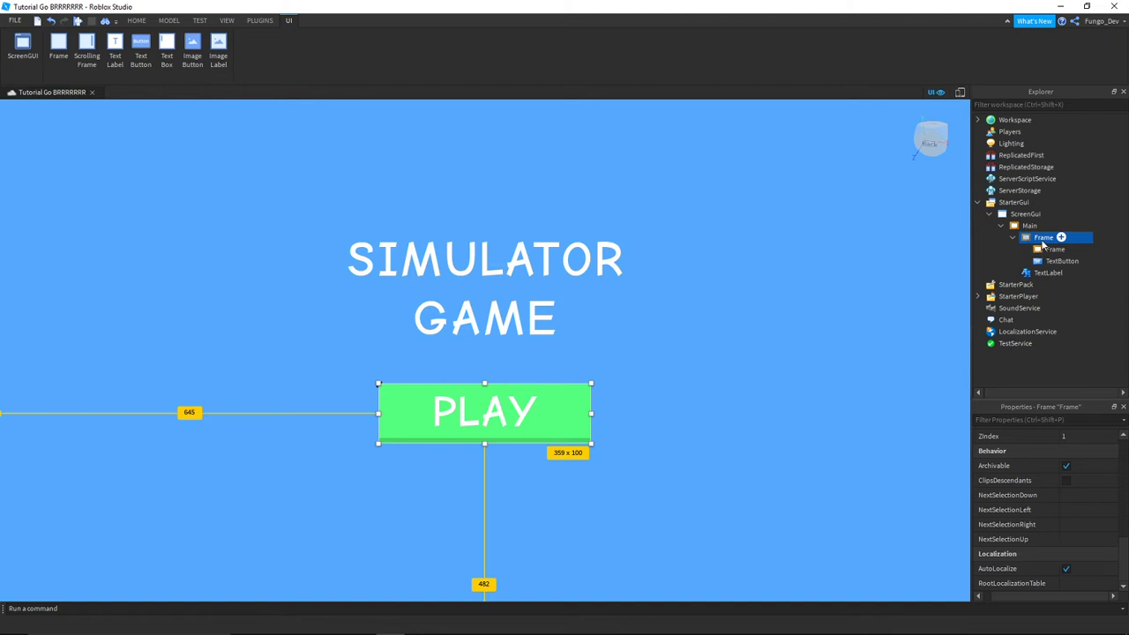
- Rename the PLAY button's outer frame to ButtonFrame
right_click(1044, 238)
left_click(1039, 309)
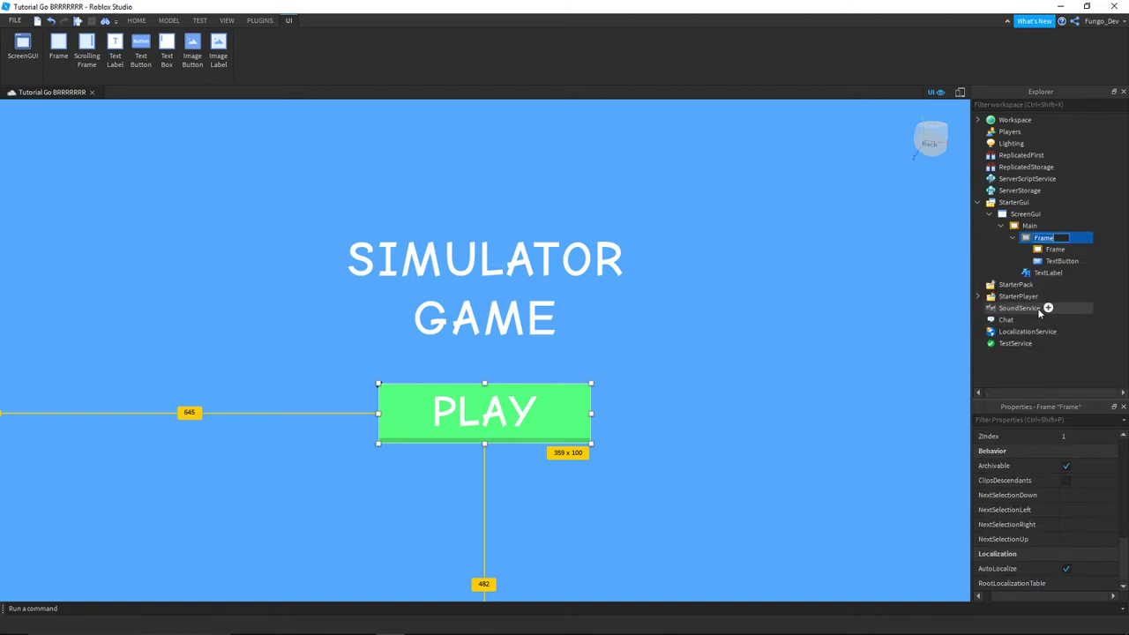
type("ButtonFrame")
key("Return")
- Select ButtonFrame together with its inner Frame and the PLAY TextButton
left_click(1014, 237)
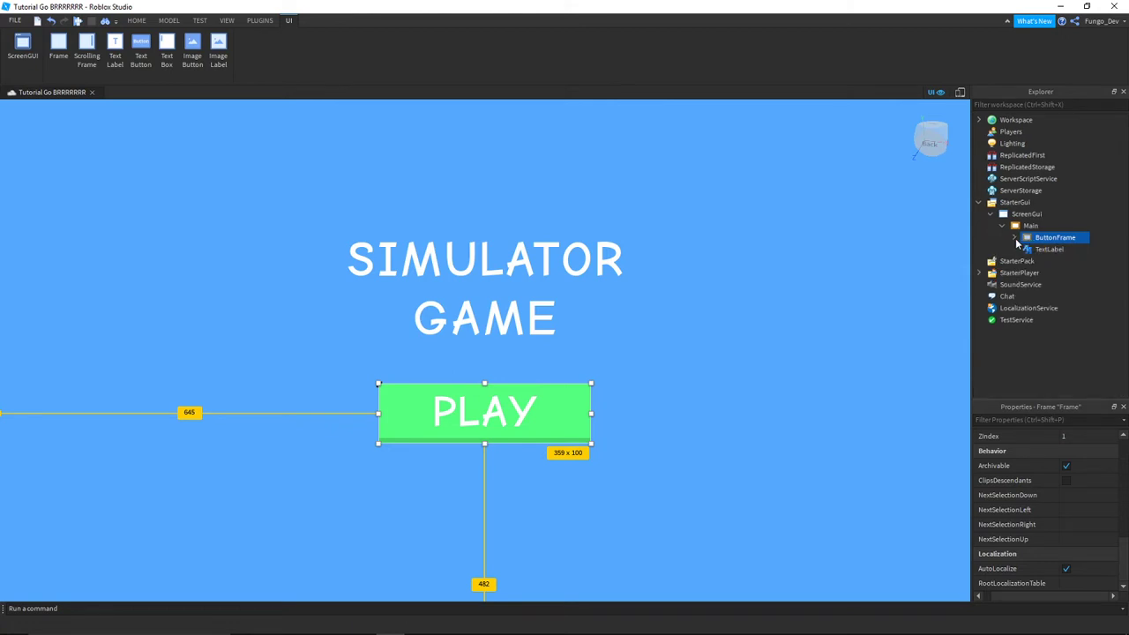
left_click(1015, 238)
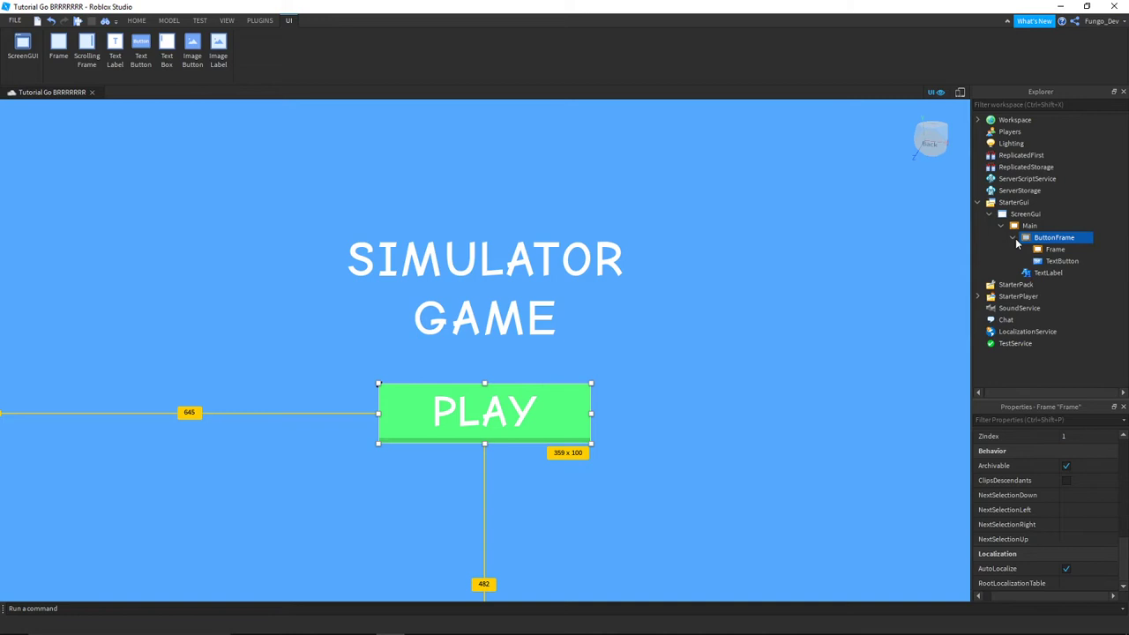
left_click(1046, 250, "ctrl")
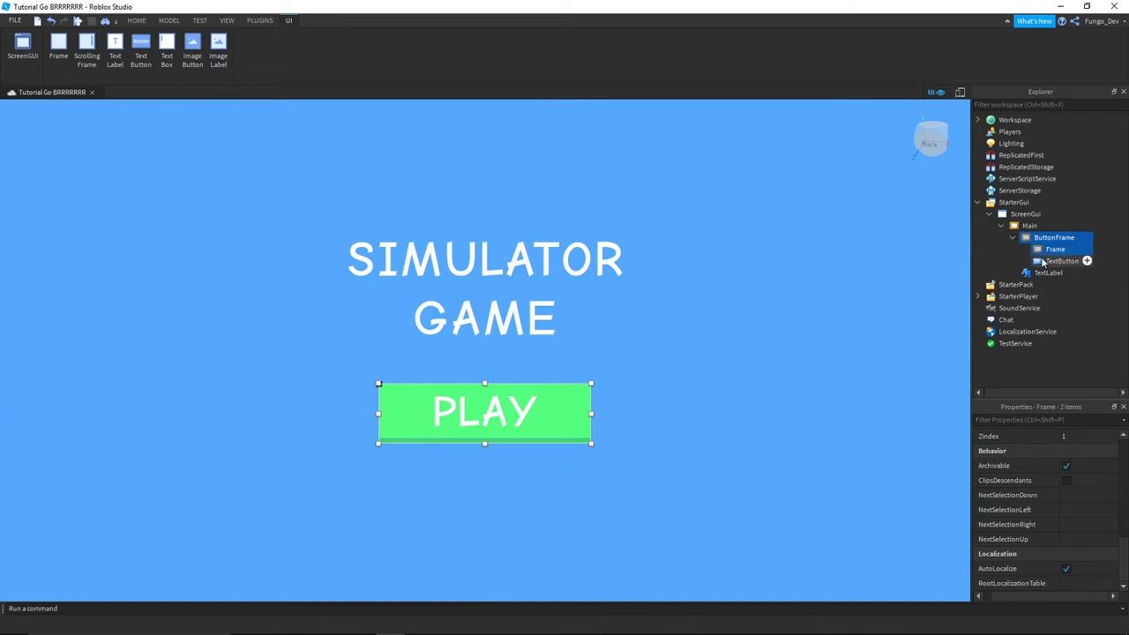
left_click(1012, 261, "ctrl")
- Apply uiDesign Roundify to the currently selected frames
left_click(1041, 262, "ctrl")
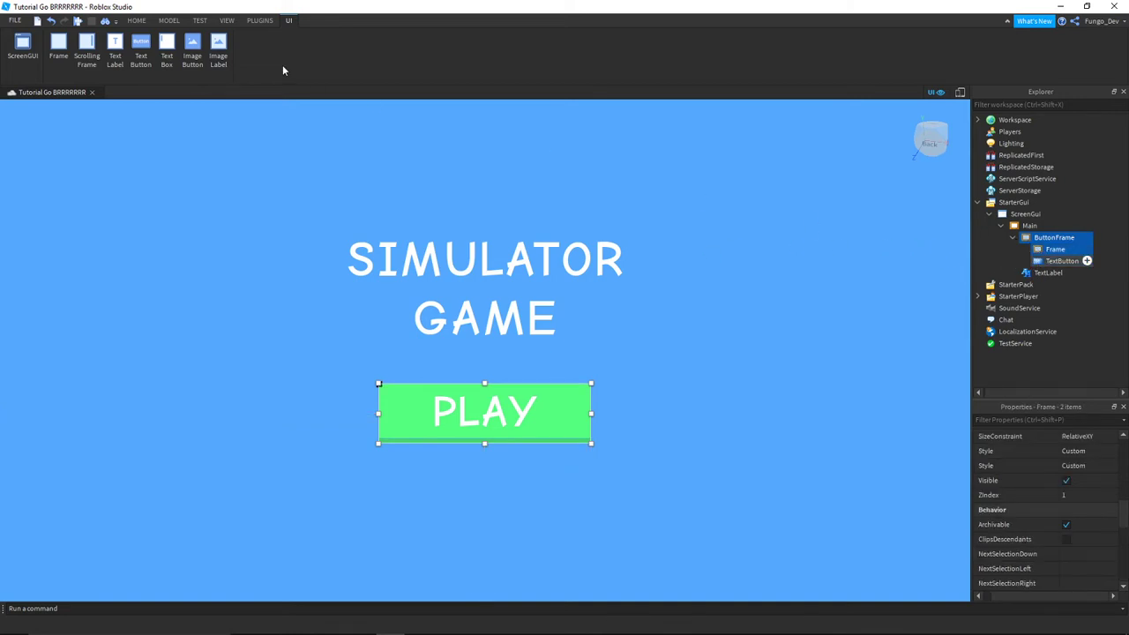
left_click(259, 20)
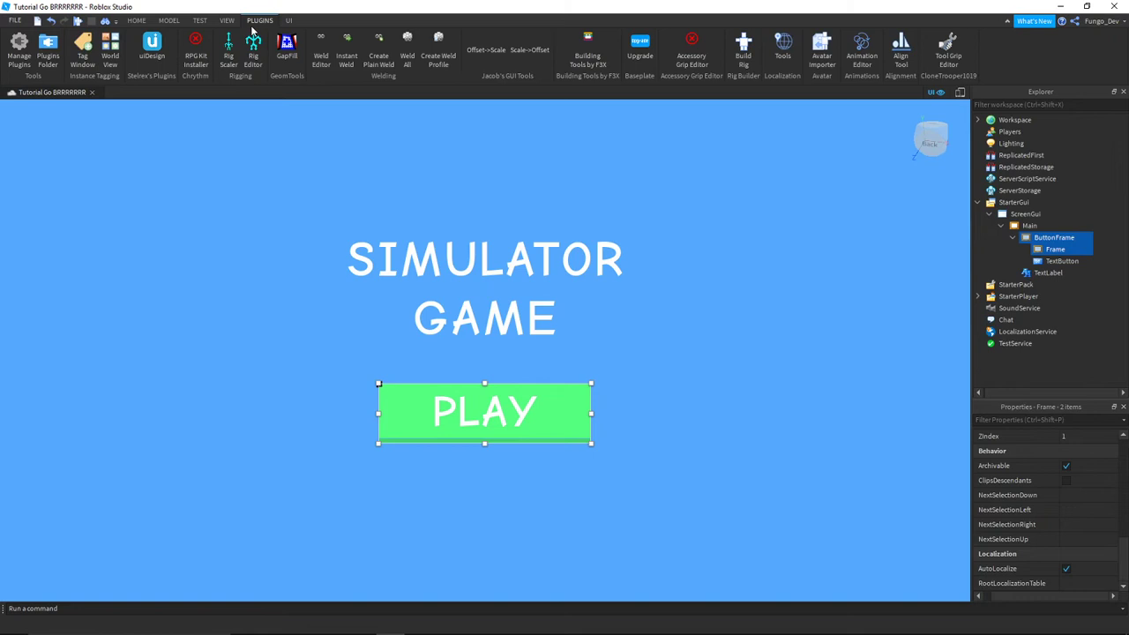
left_click(152, 49)
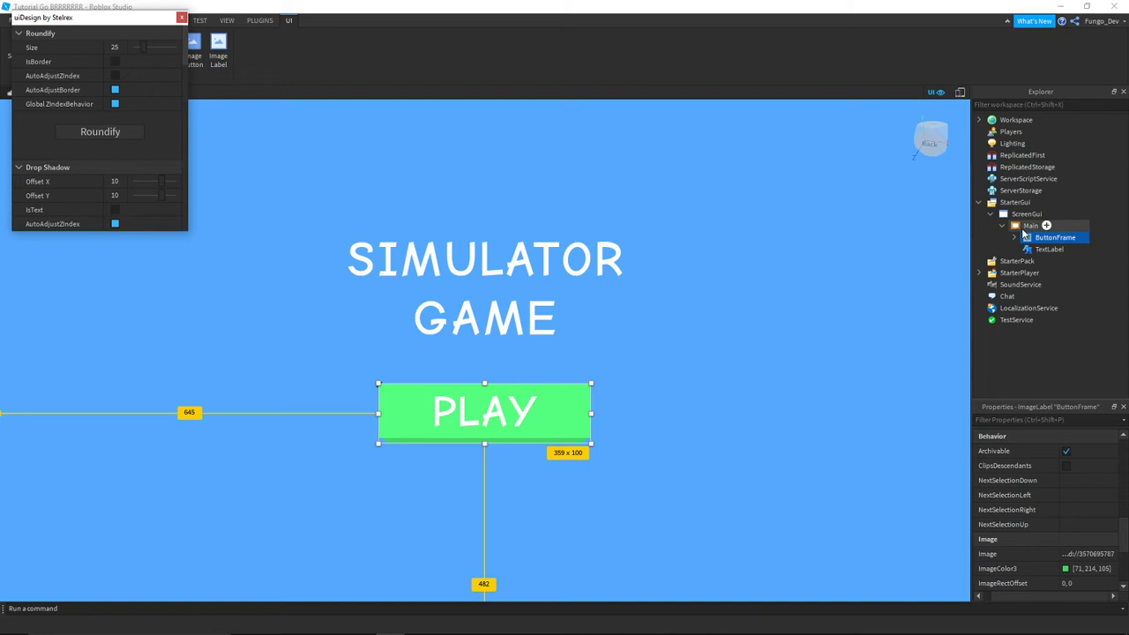
left_click(121, 130)
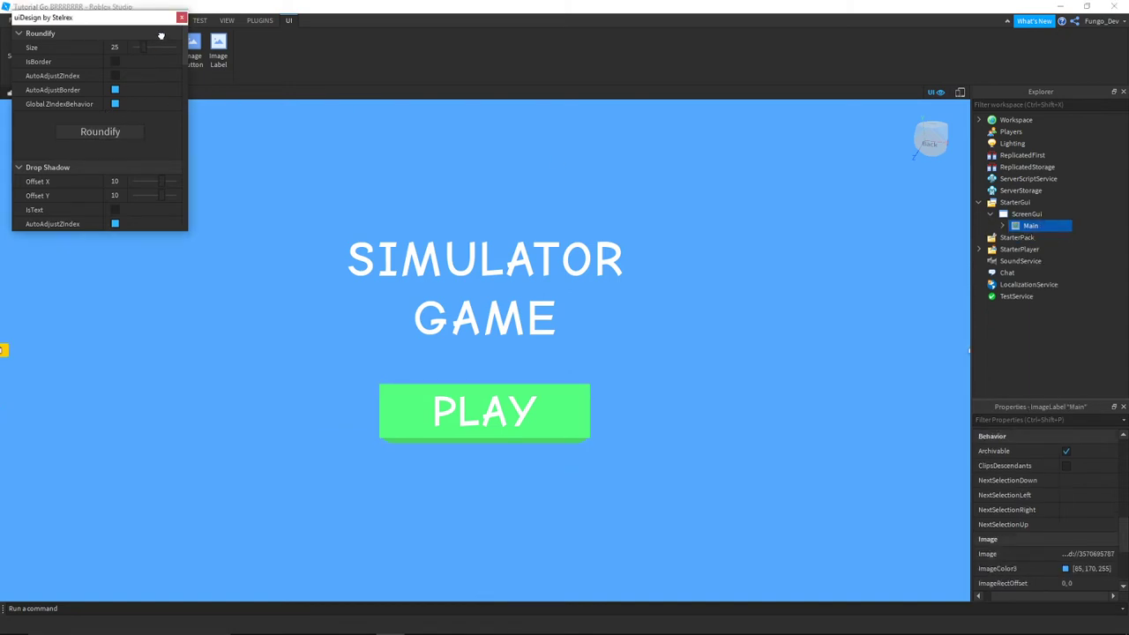
left_click(182, 17)
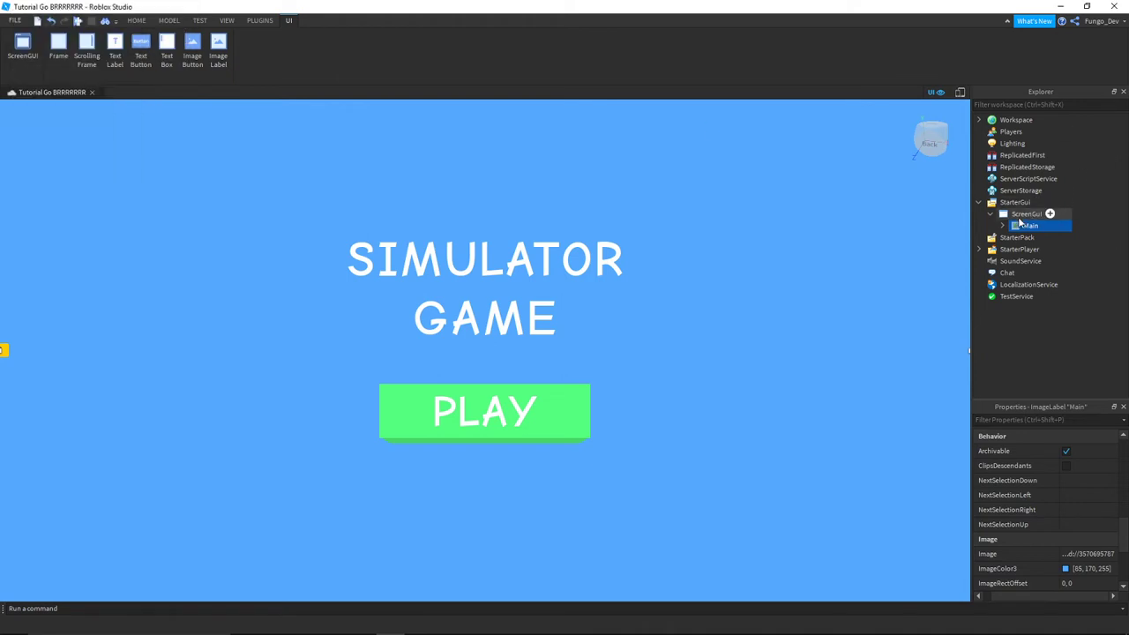
- Round the corners of the green button's background Frame inside ButtonFrame with Roundify
left_click(1003, 226)
left_click(1027, 237)
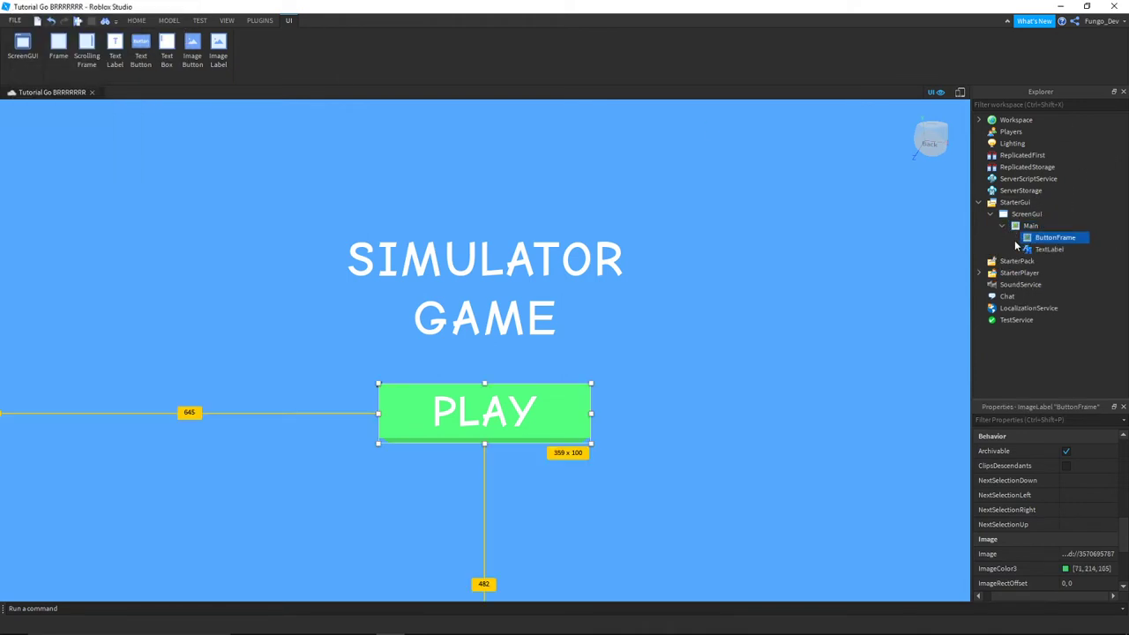
left_click(1013, 238)
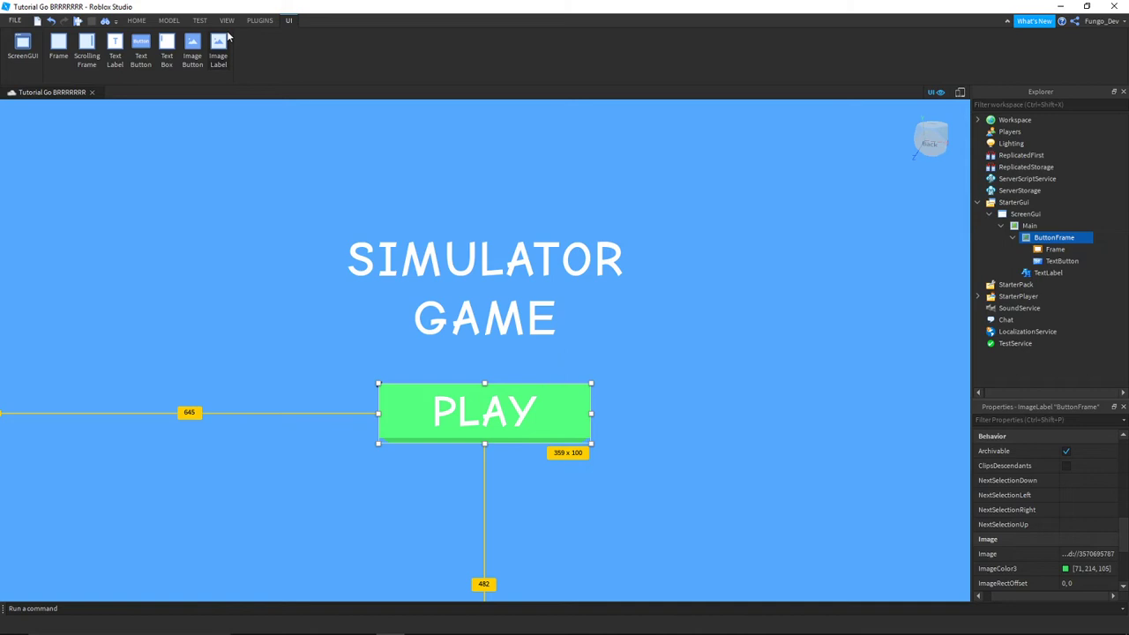
left_click(260, 21)
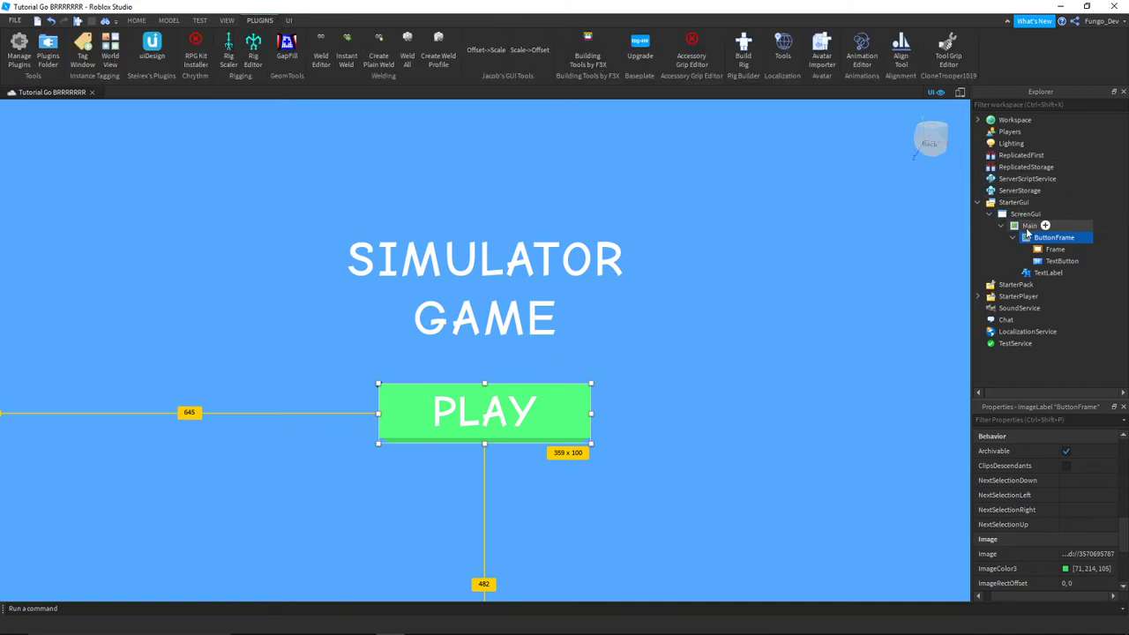
left_click(1025, 249)
left_click(262, 20)
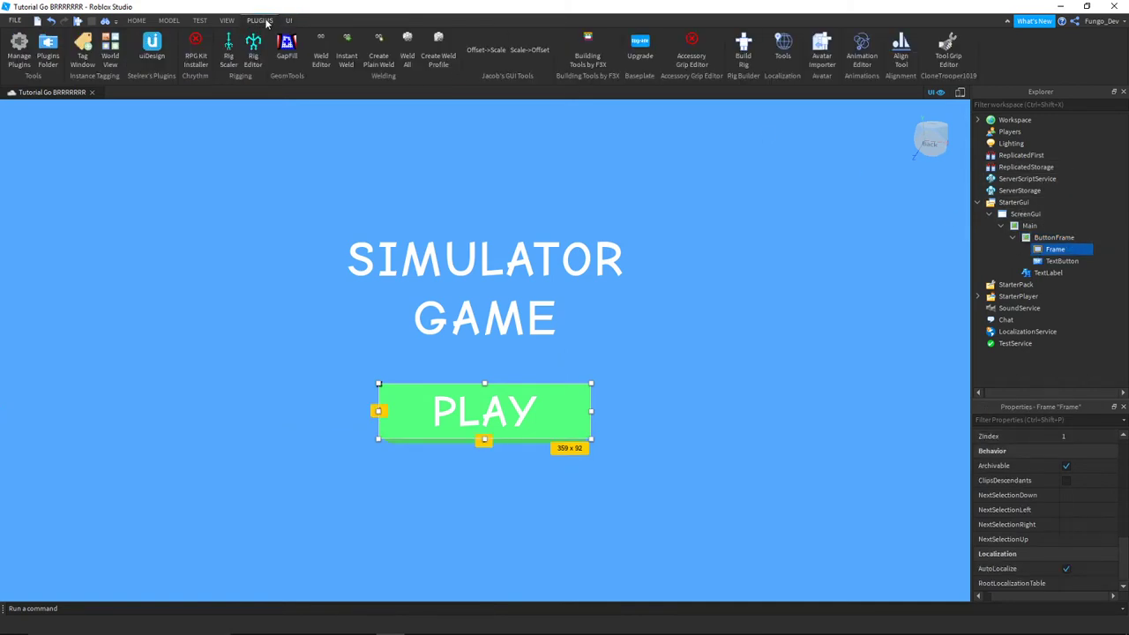
left_click(158, 48)
left_click(125, 133)
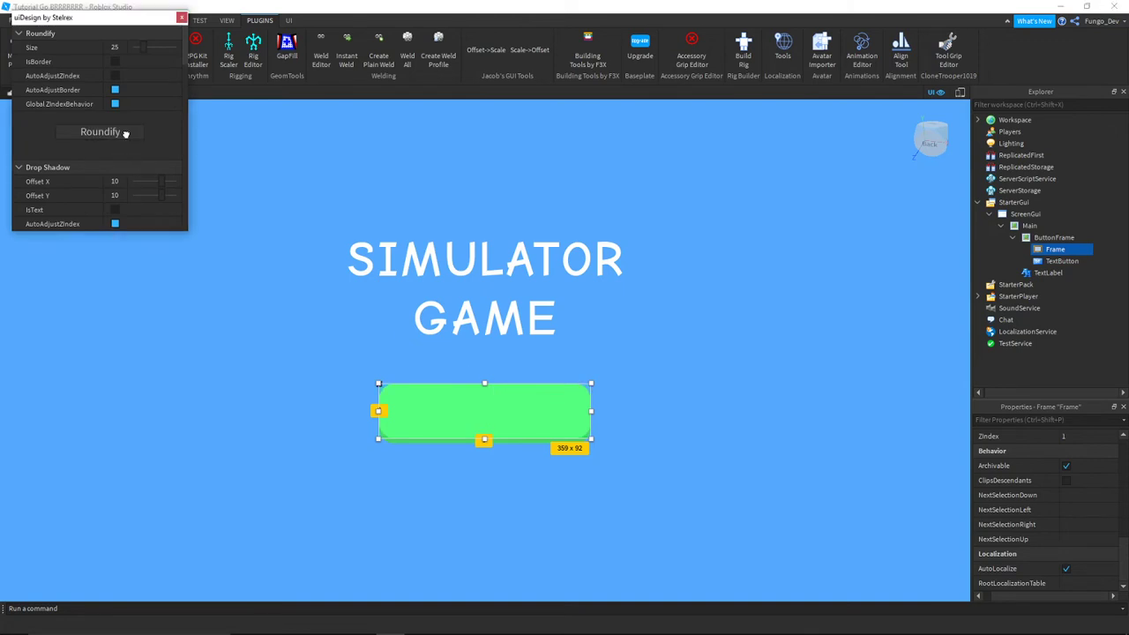
left_click(182, 18)
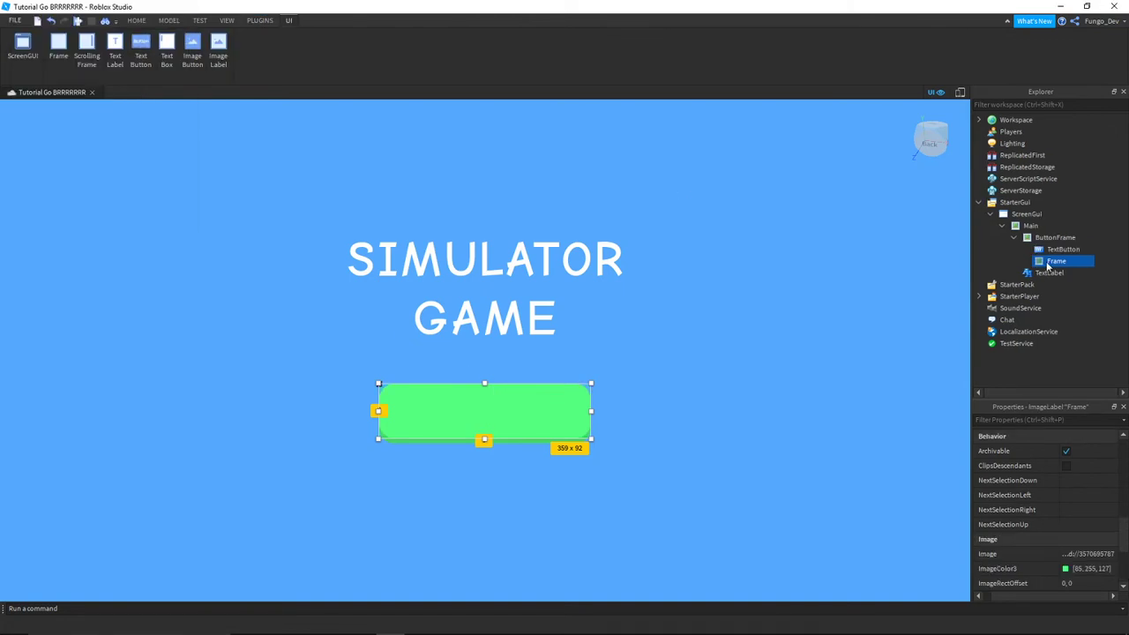
left_click(1064, 250)
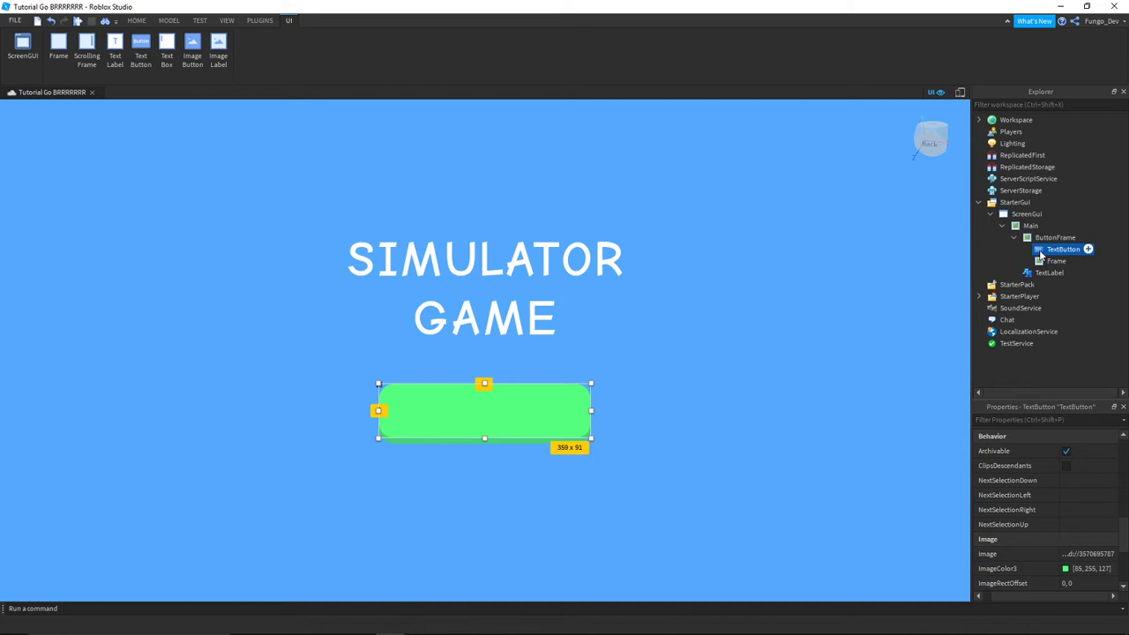
- Set the PLAY TextButton's ZIndex to 2 so its text draws above the rounded frame
scroll(1080, 473, "down", 5)
scroll(1091, 510, "down", 4)
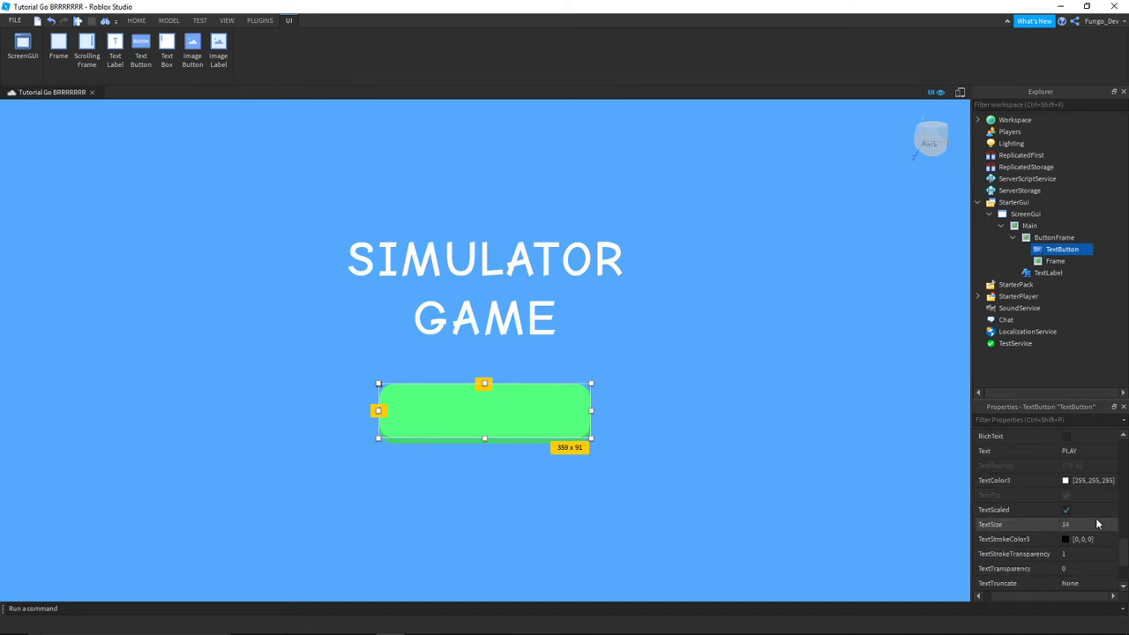
scroll(1098, 477, "up", 5)
left_click(1094, 495)
type("2")
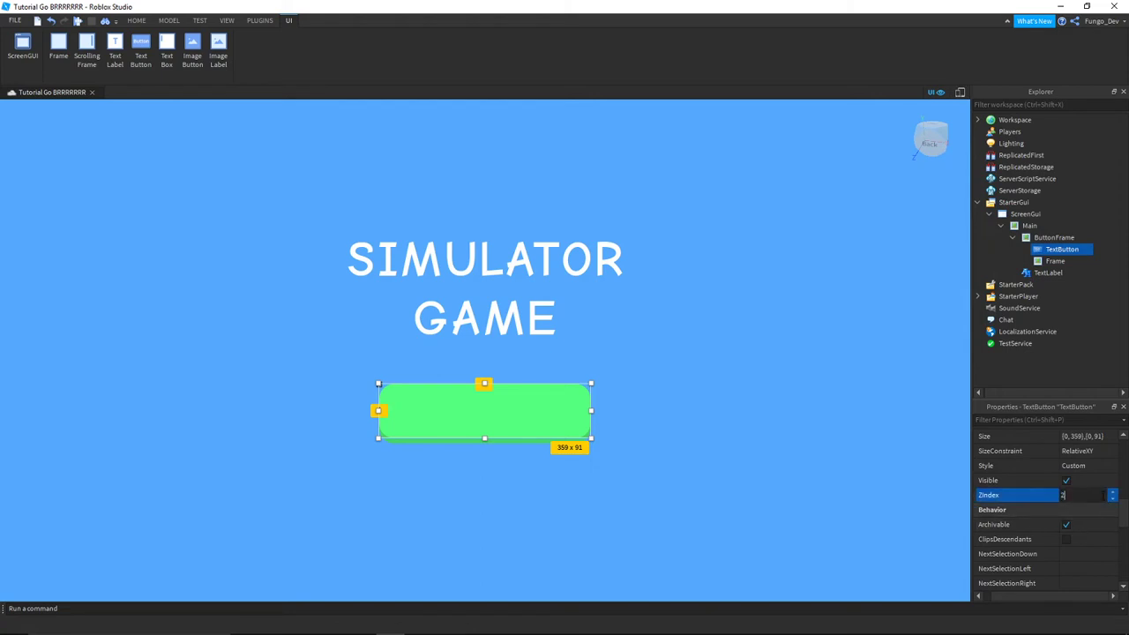
key("Return")
left_click(793, 435)
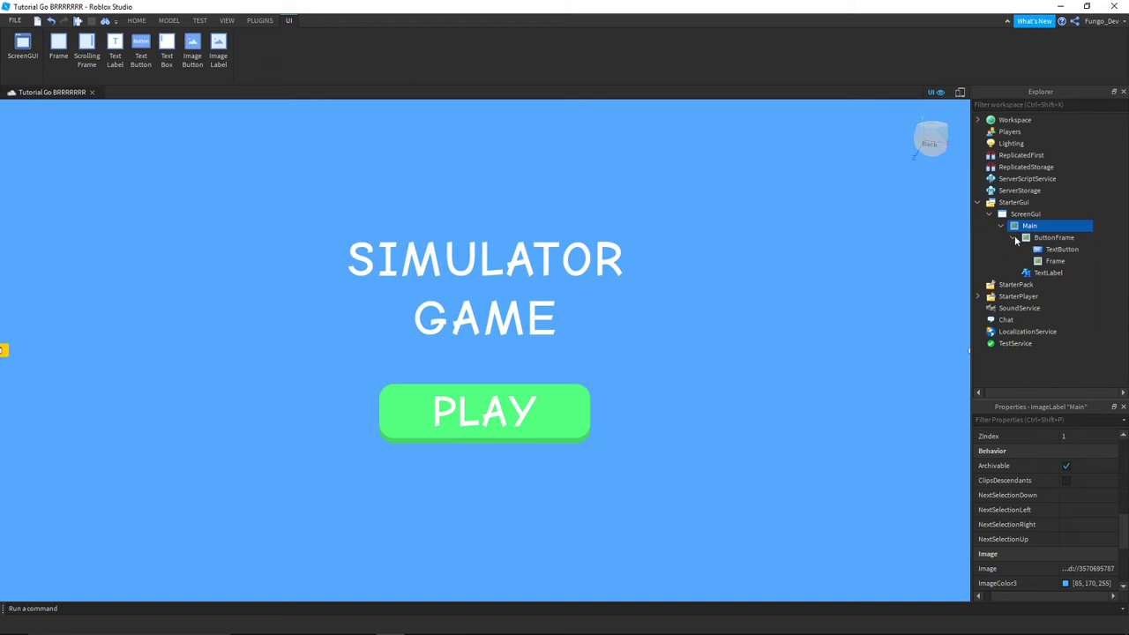
- Collapse the ButtonFrame branch in Explorer
mouse_move(1047, 228)
left_click(1015, 238)
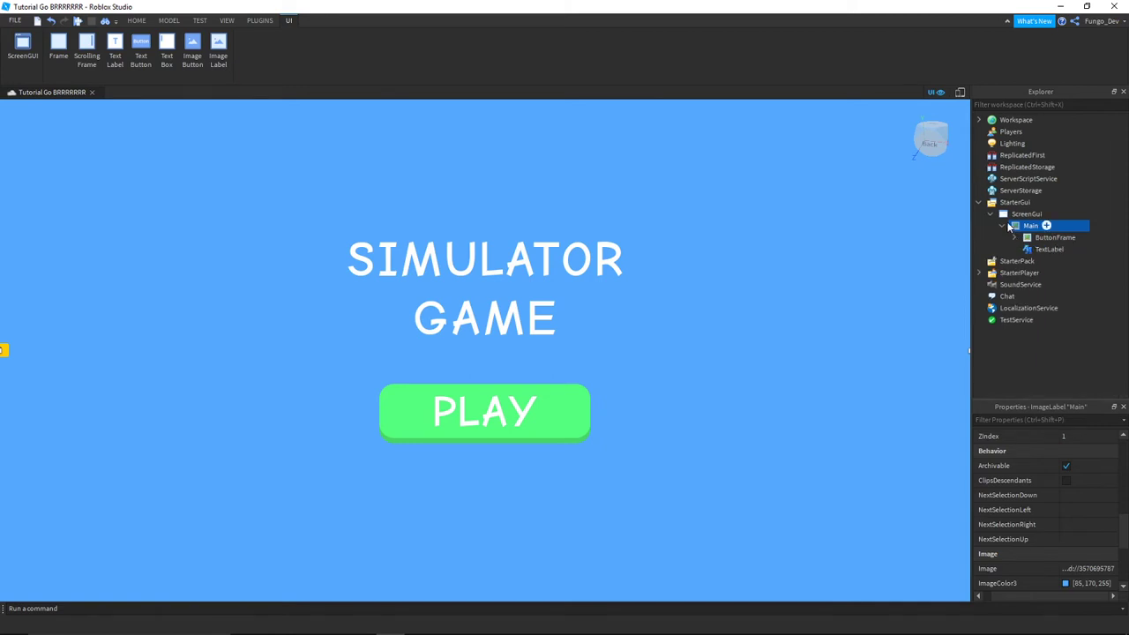
- Collapse the ScreenGui and drag it from StarterGui into ReplicatedStorage
left_click(1003, 226)
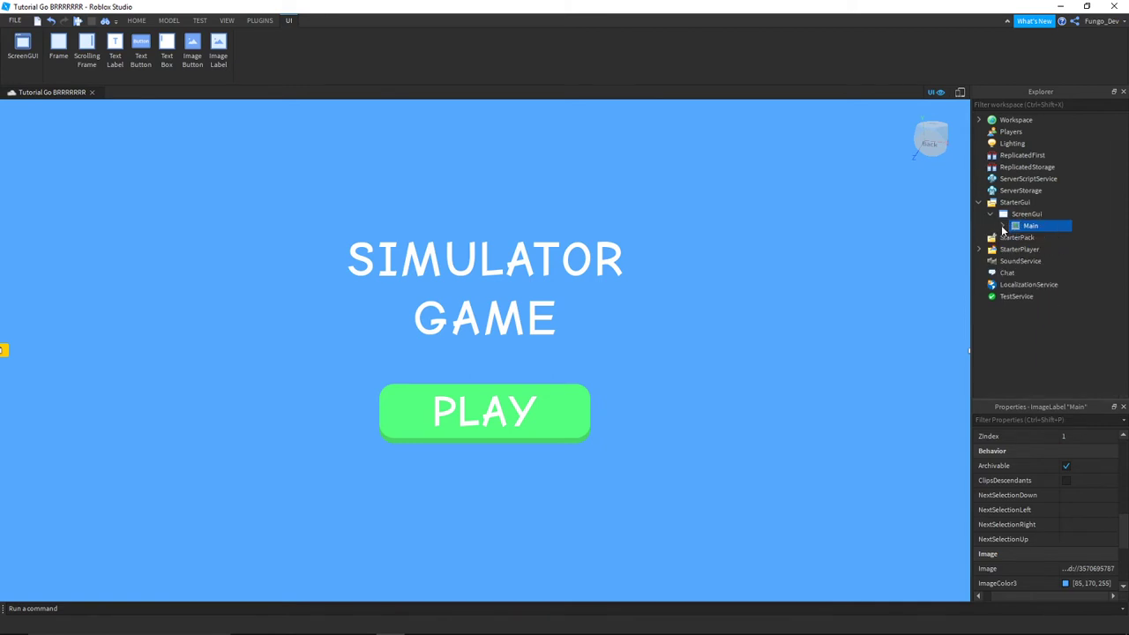
left_click(1003, 227)
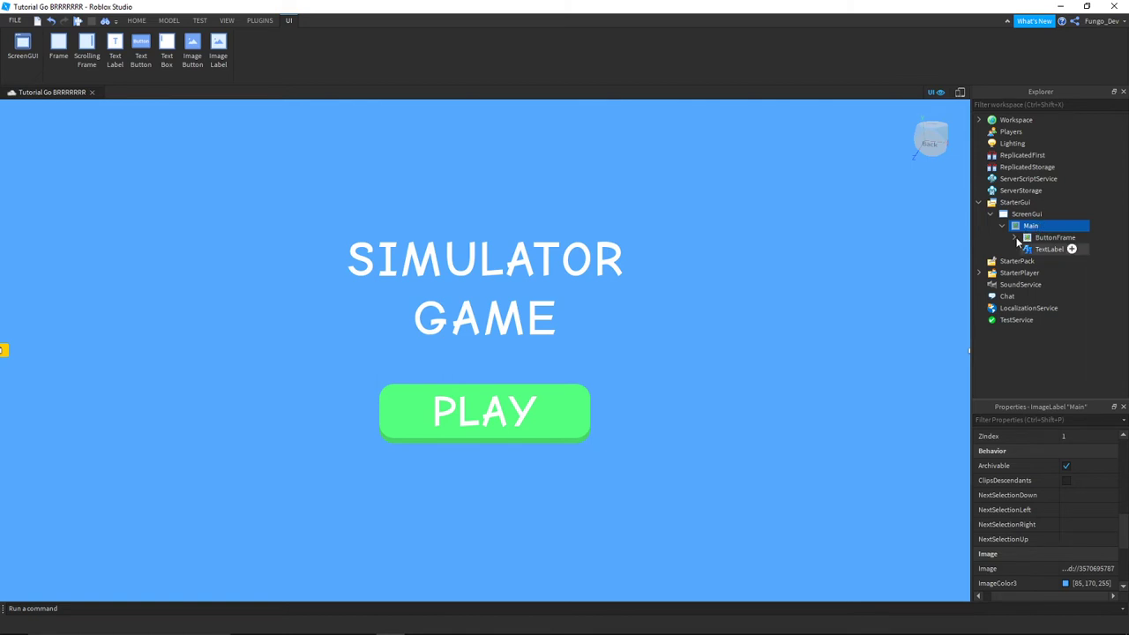
left_click(1046, 249)
left_click(1002, 226)
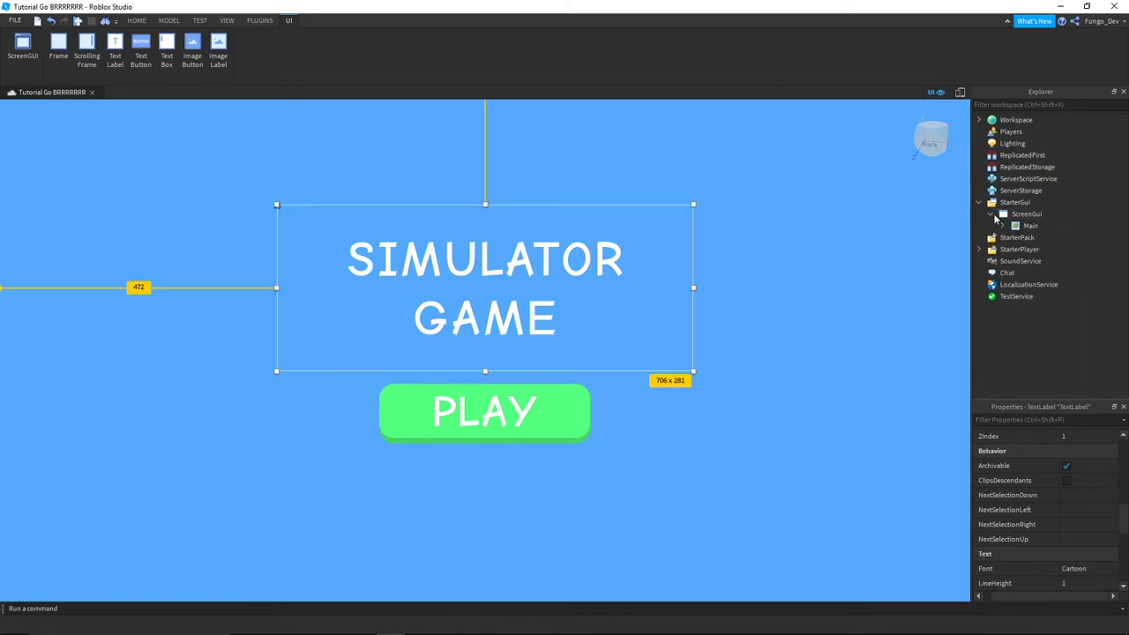
left_click(995, 219)
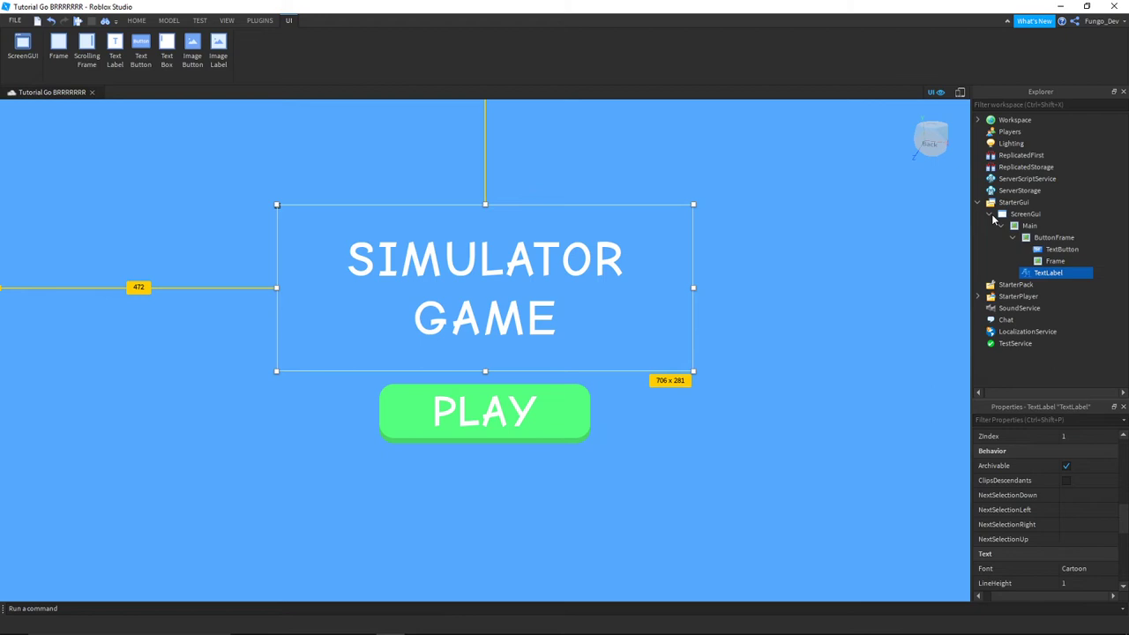
left_click(992, 216)
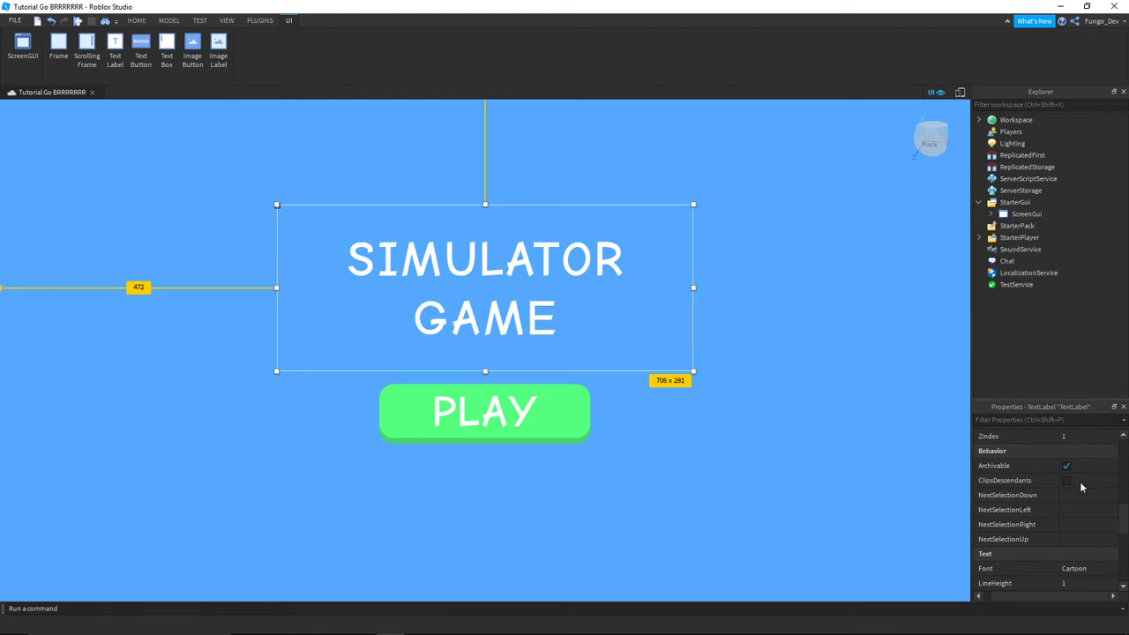
scroll(1078, 494, "up", 3)
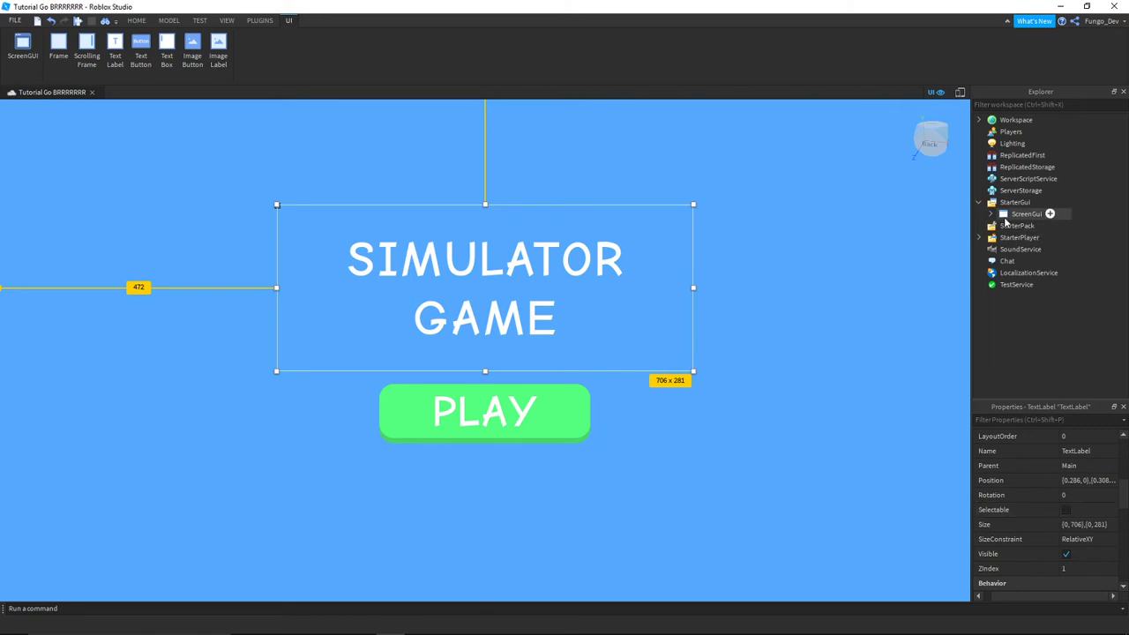
left_click_drag(1018, 217, 1028, 171)
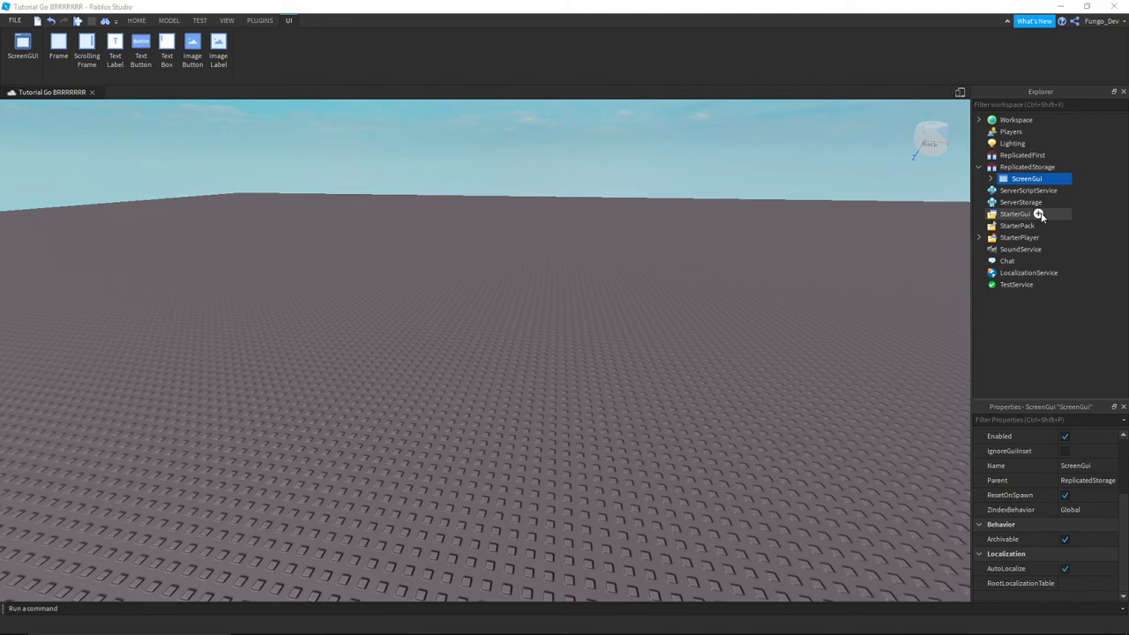
left_click(1040, 215)
key("Escape")
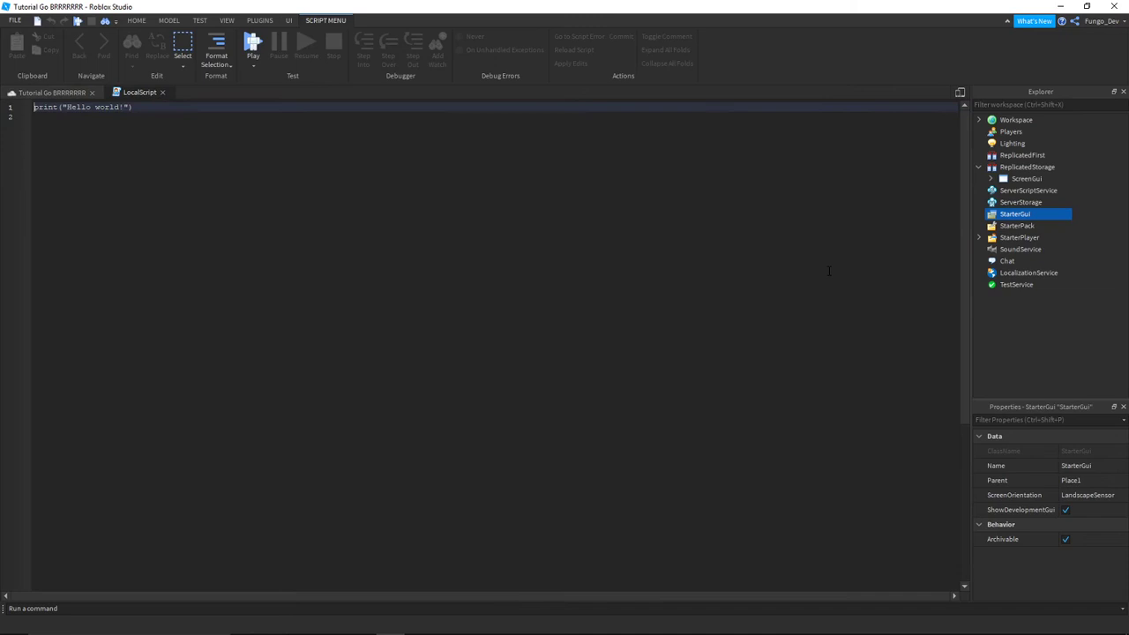
key("ctrl+a")
type("game.Pl")
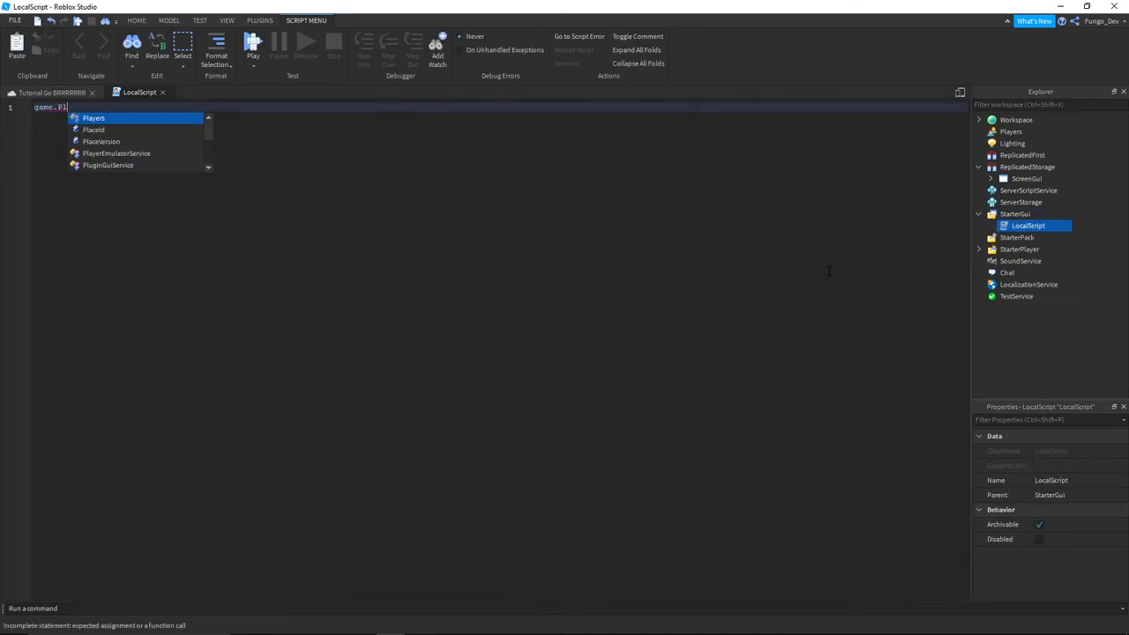
key("BackSpace")
key("BackSpace")
key("BackSpace")
key("BackSpace")
key("BackSpace")
key("BackSpace")
key("BackSpace")
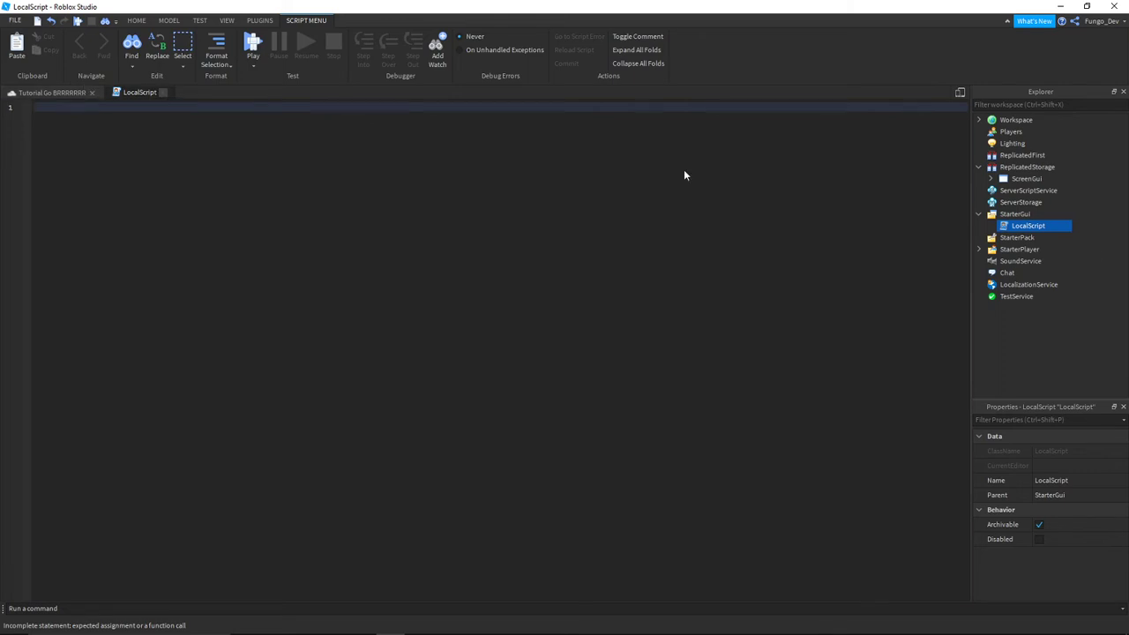
key("ctrl+w")
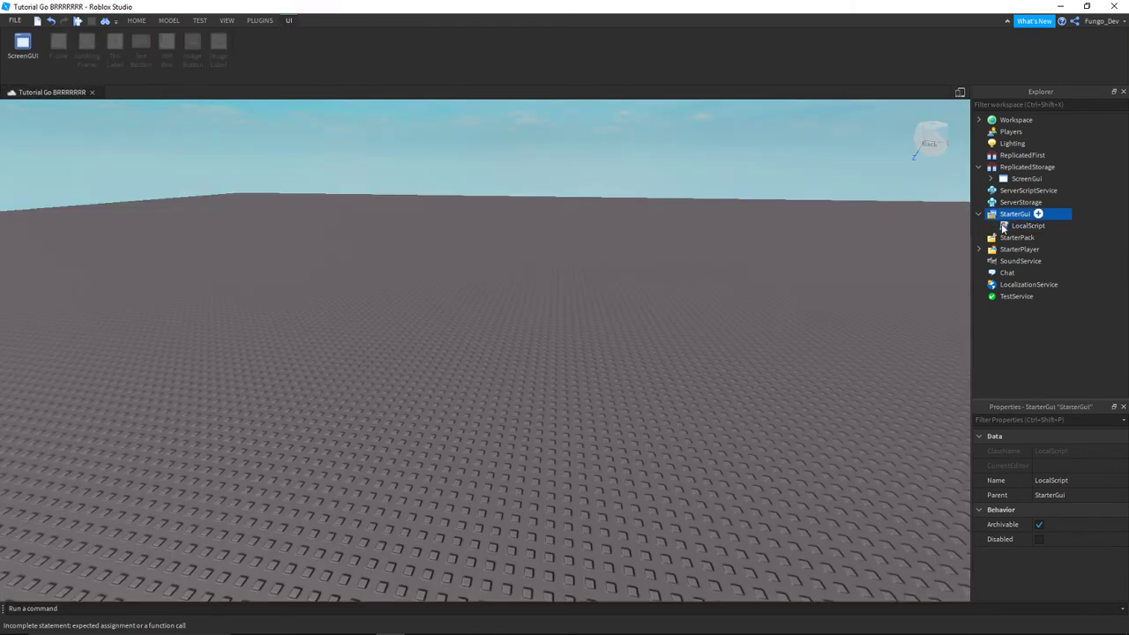
key("Delete")
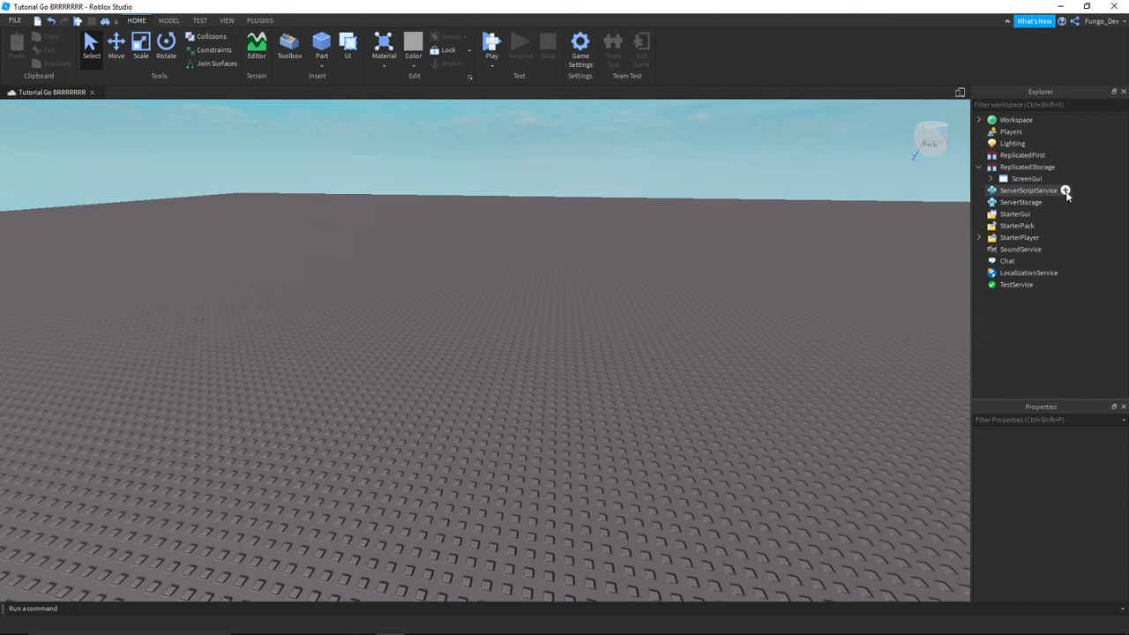
- Add a ServerScriptService Script with a PlayerAdded handler that clones ReplicatedStorage.ScreenGui into local uiClone
left_click(1066, 191)
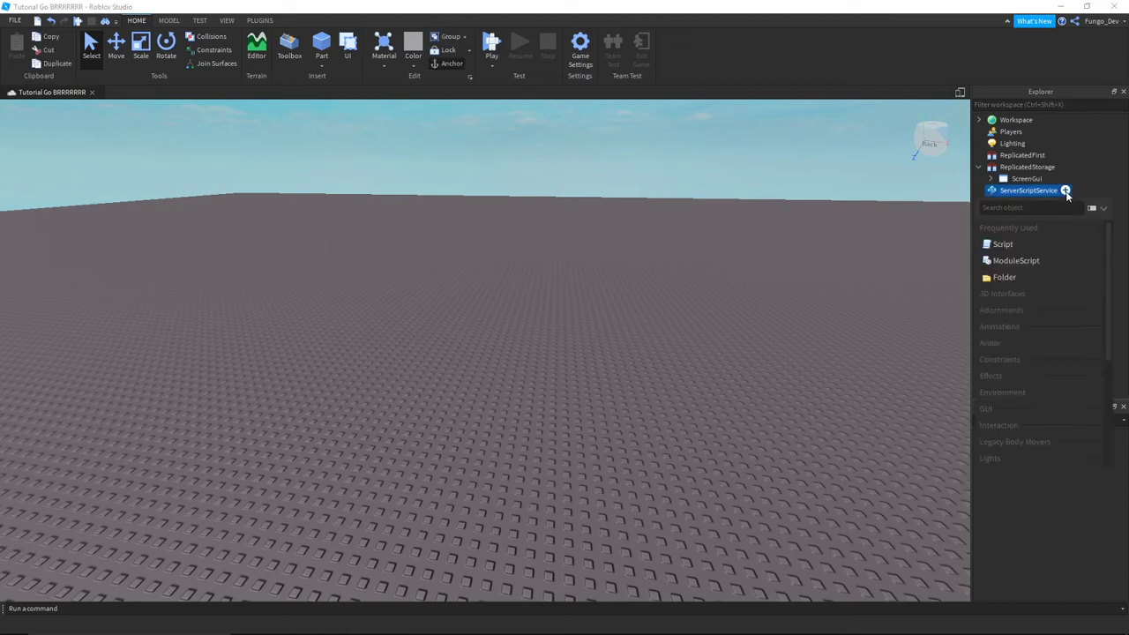
left_click(1038, 243)
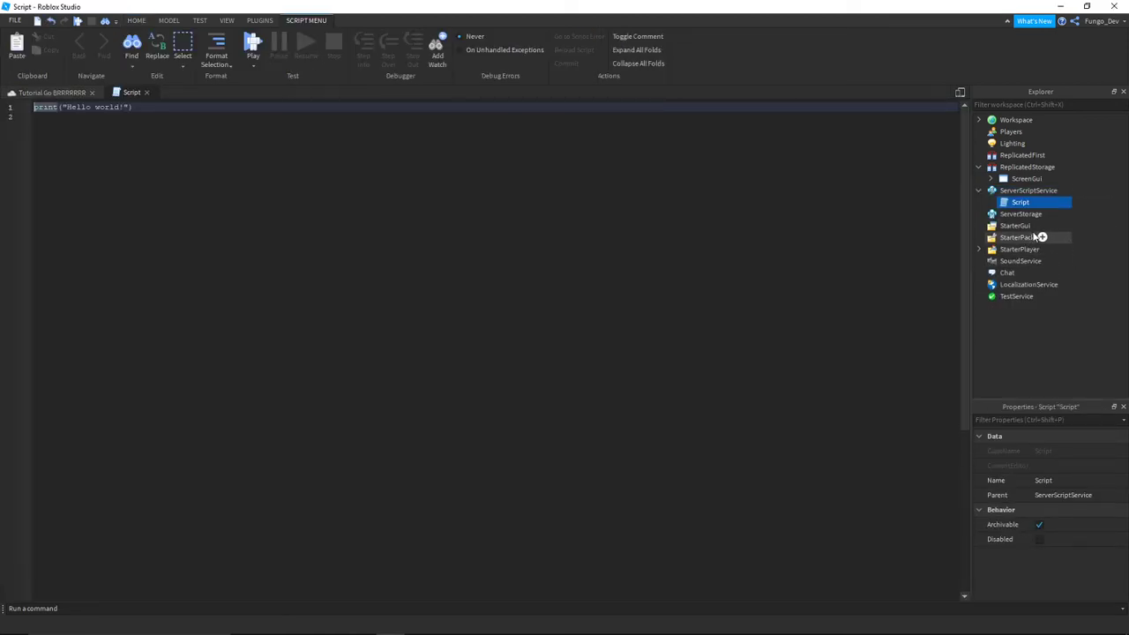
key("ctrl+a")
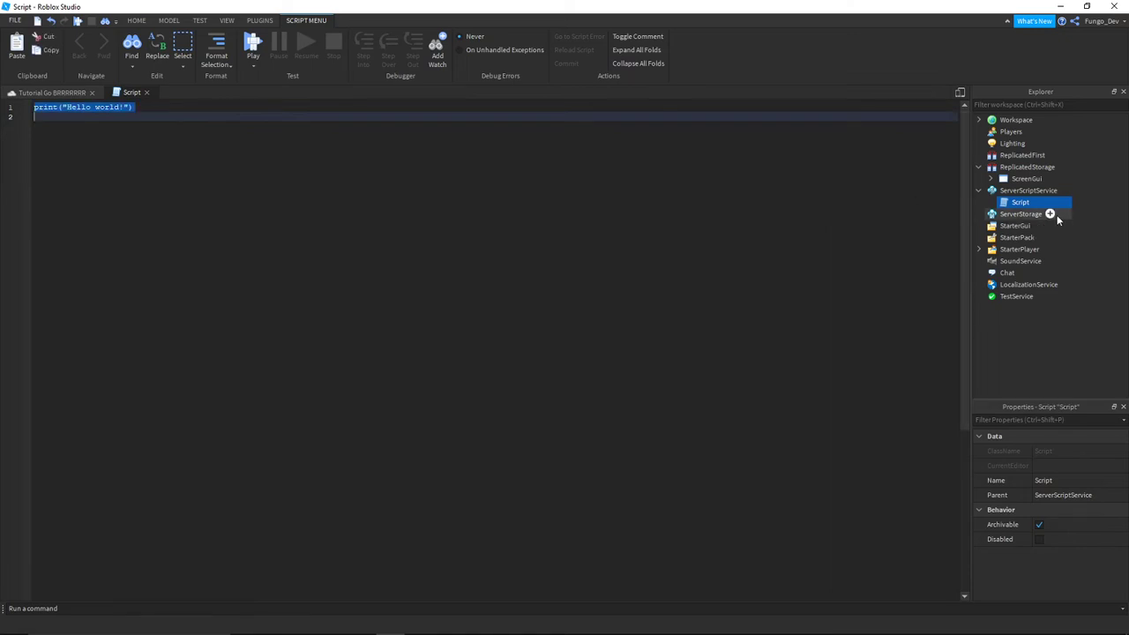
type("game.Players.PL")
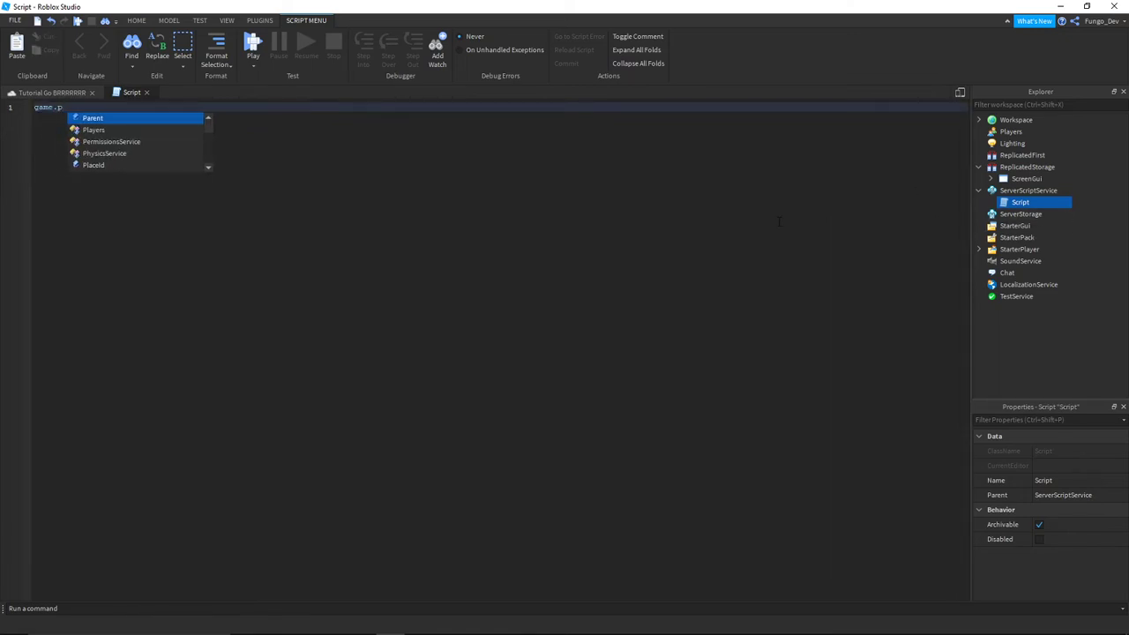
key("Tab")
type(":Connec")
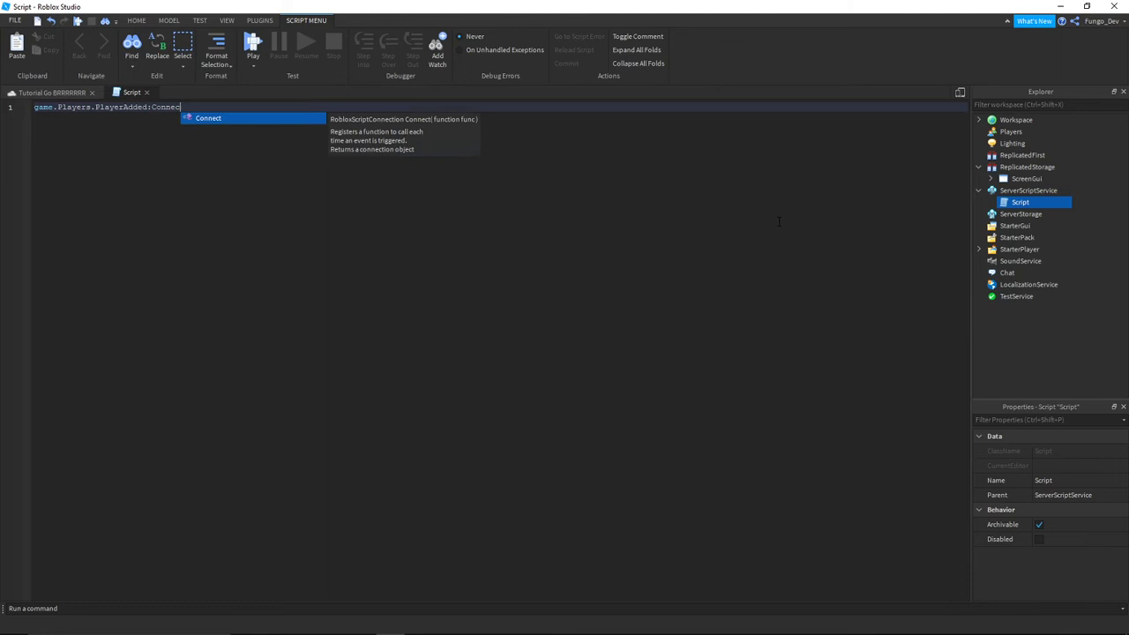
type("t(function(plr")
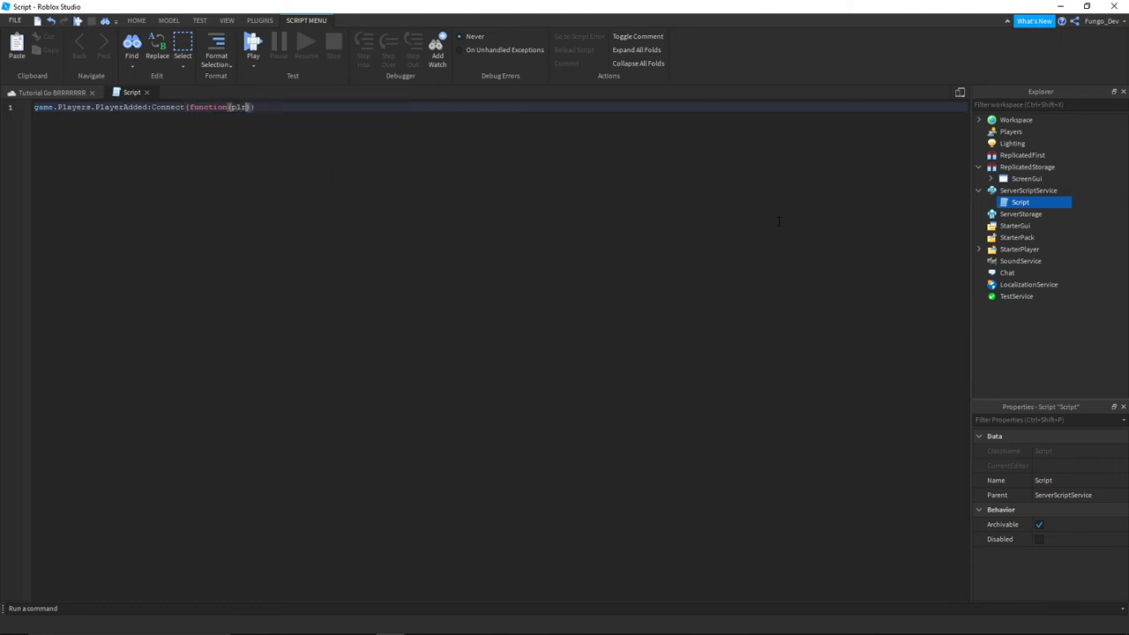
key("Return")
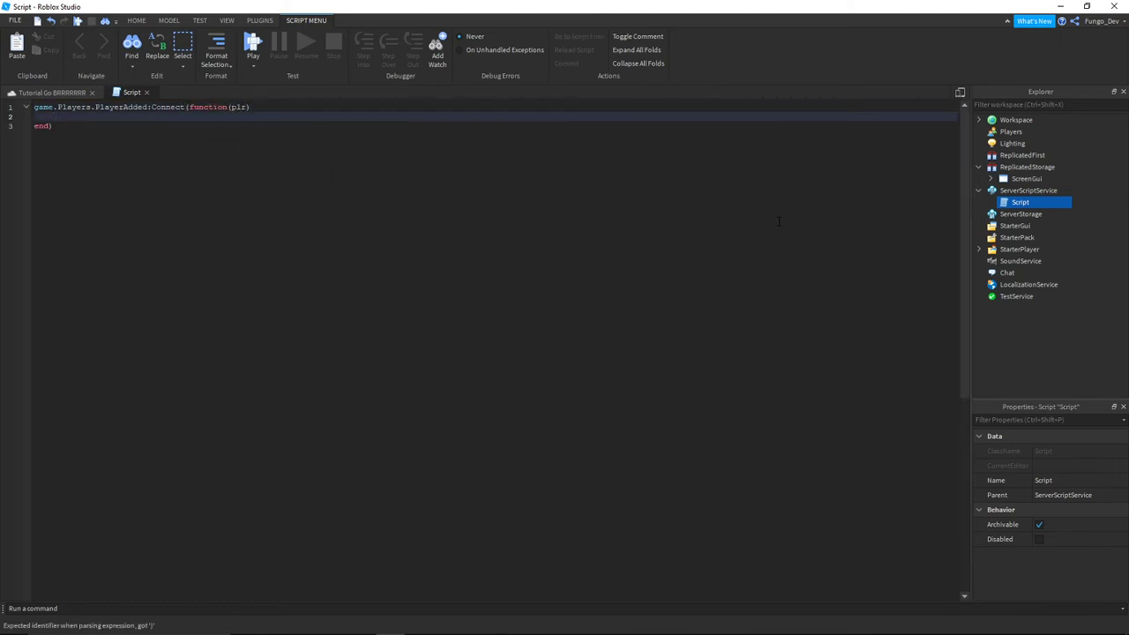
type("game.")
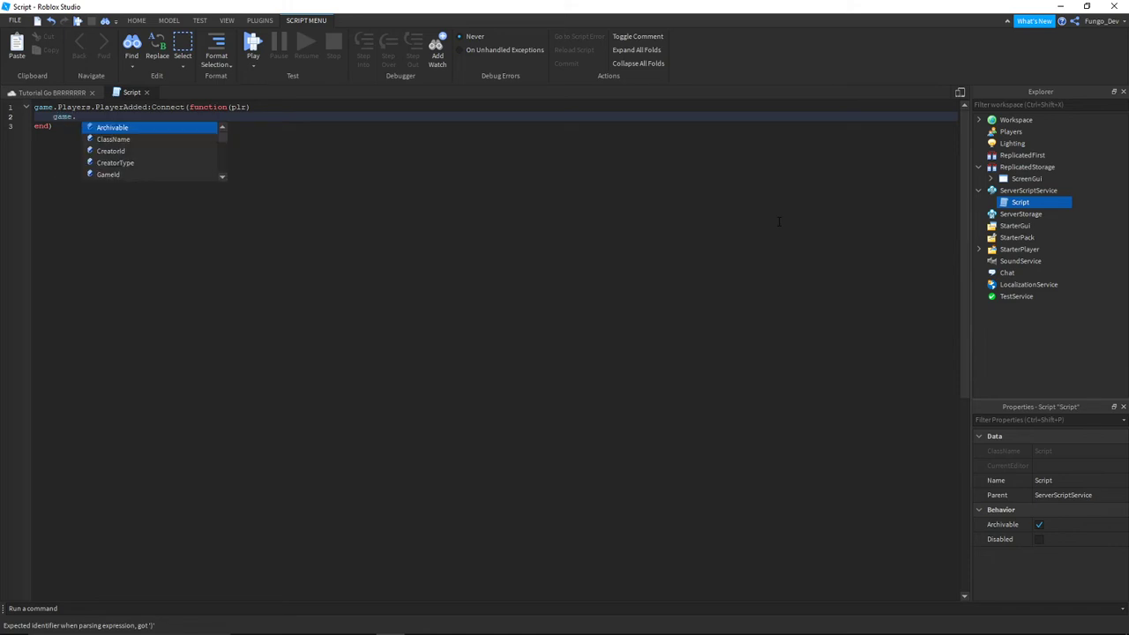
key("BackSpace")
type("loc")
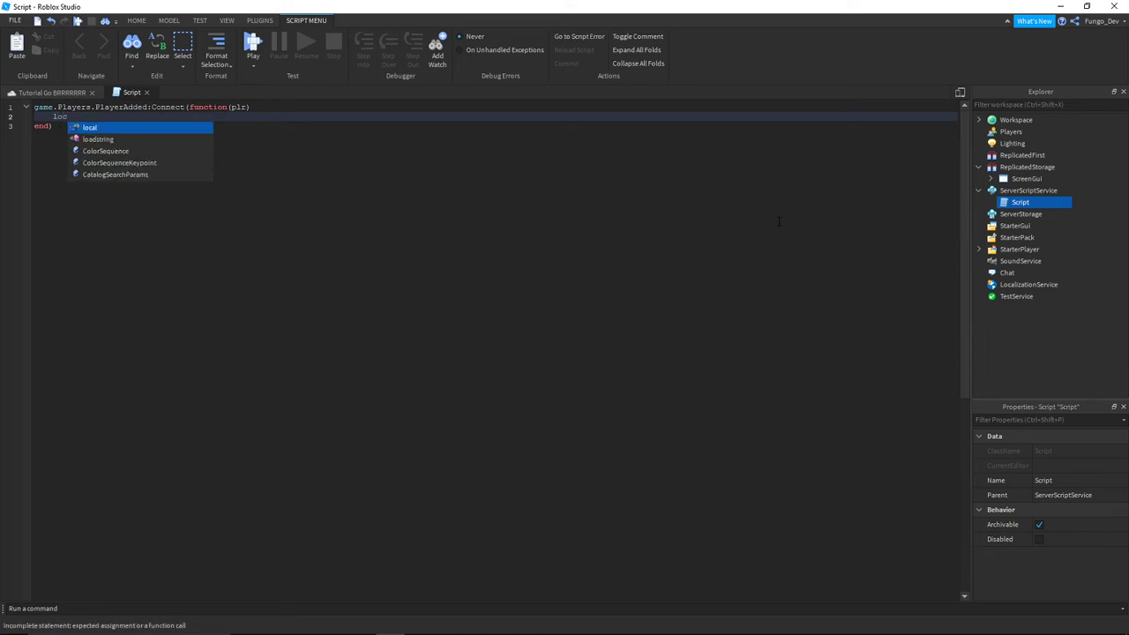
type("al uiClone = game.ReplicatedStorage.S")
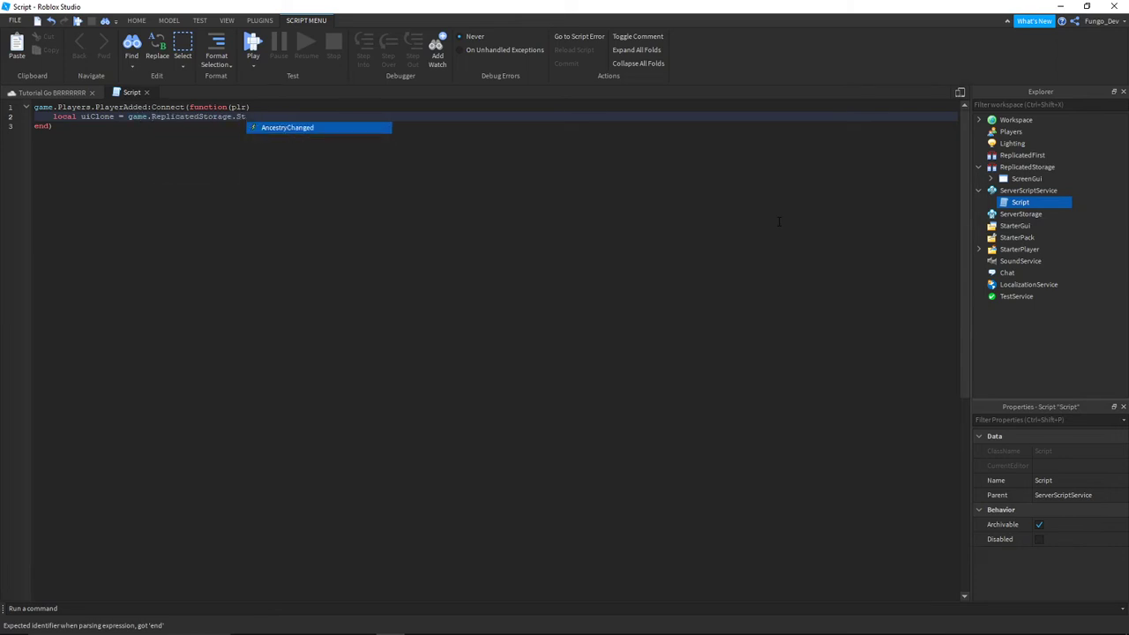
key("Tab")
type(":")
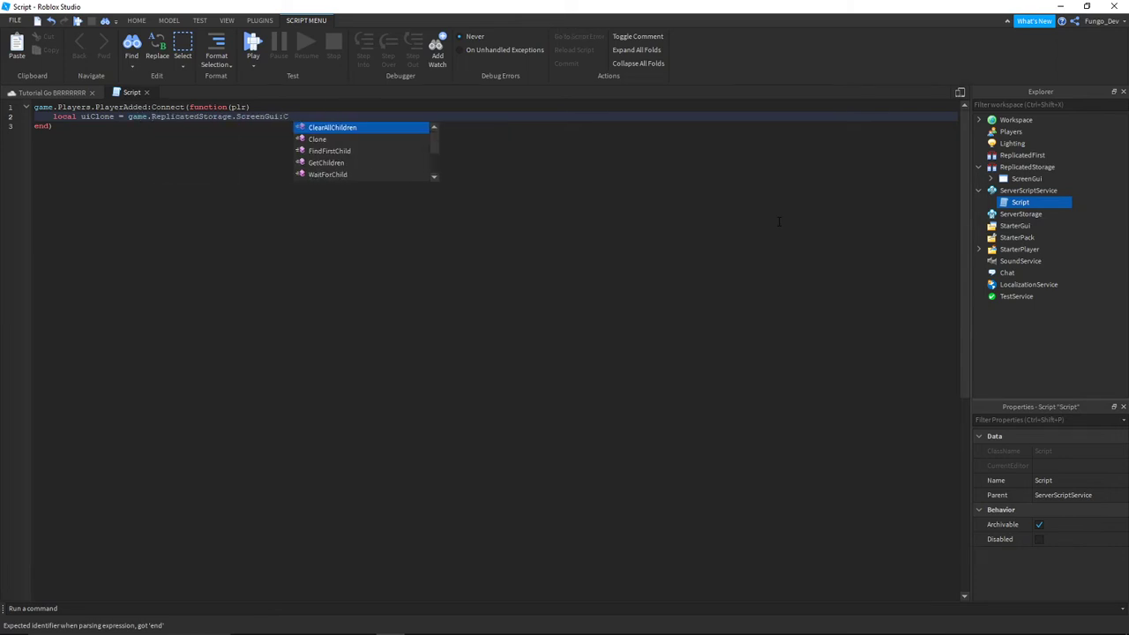
type("Clone()")
key("Return")
key("Return")
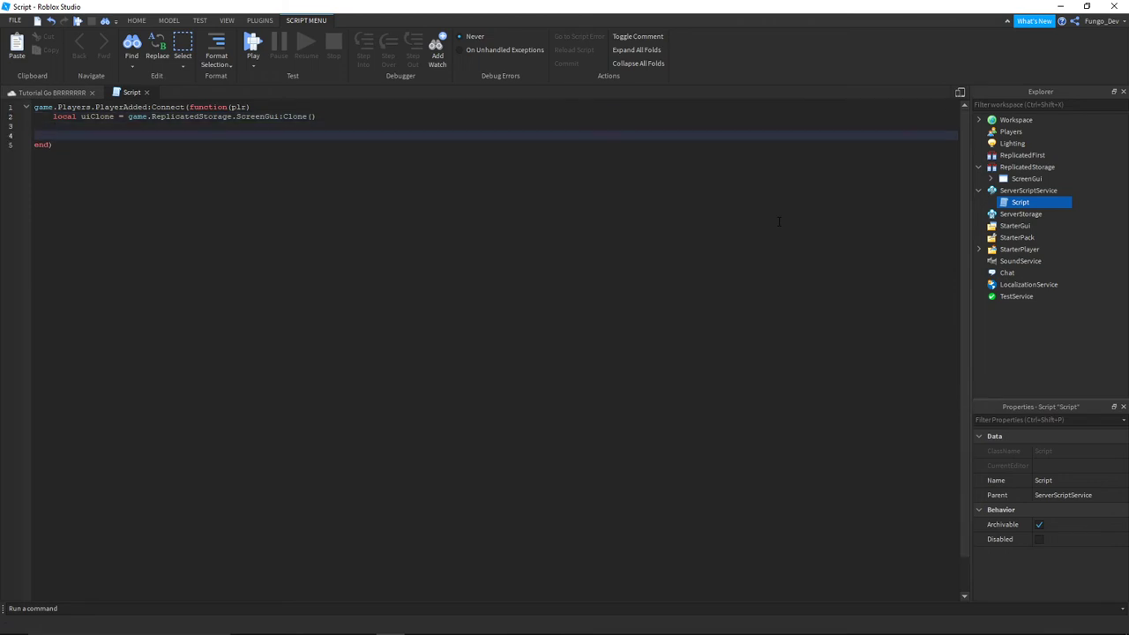
- Rename ScreenGui to MainMenuGUI in code and Explorer, and begin the uiClone.Parent line
double_click(258, 117)
type("MainMenu")
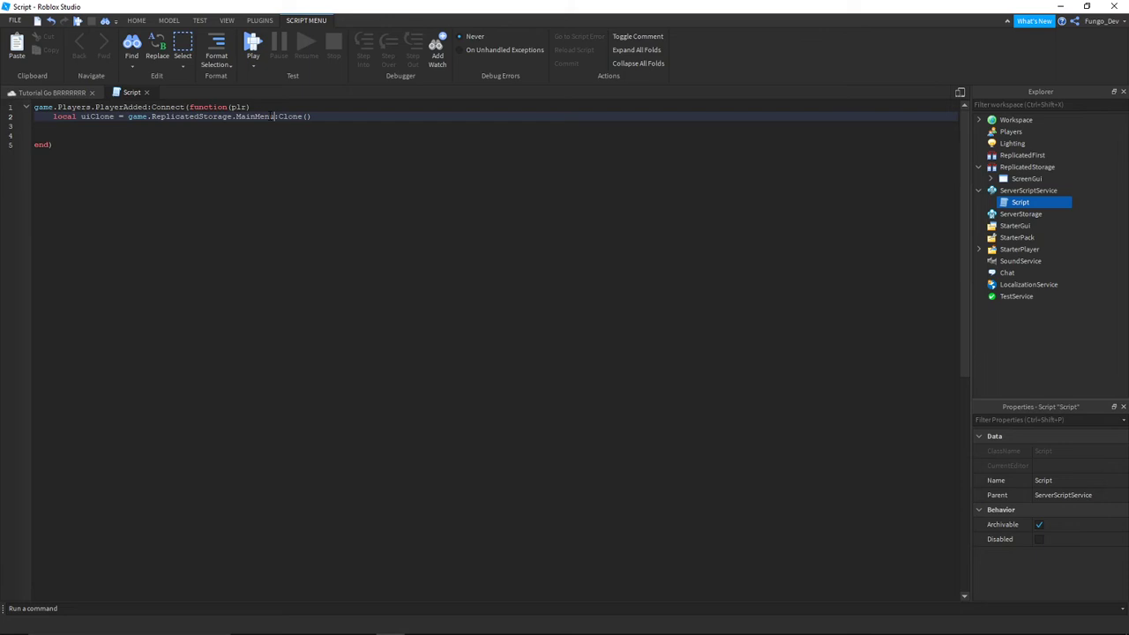
type("GUI")
left_click(1023, 179)
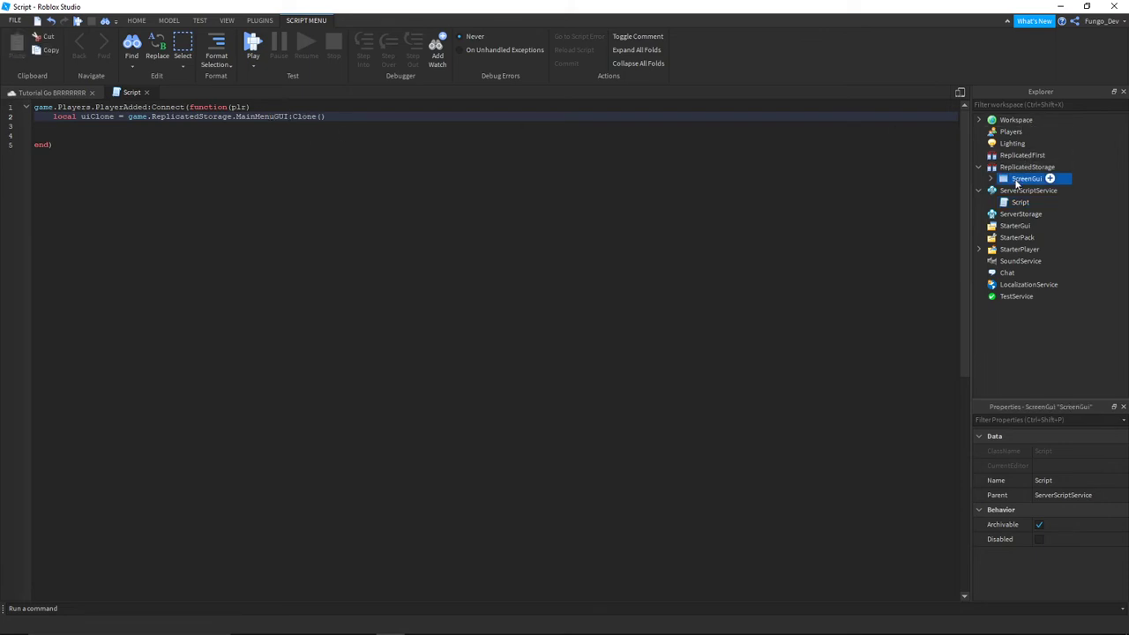
right_click(1016, 181)
left_click(1037, 251)
type("Main")
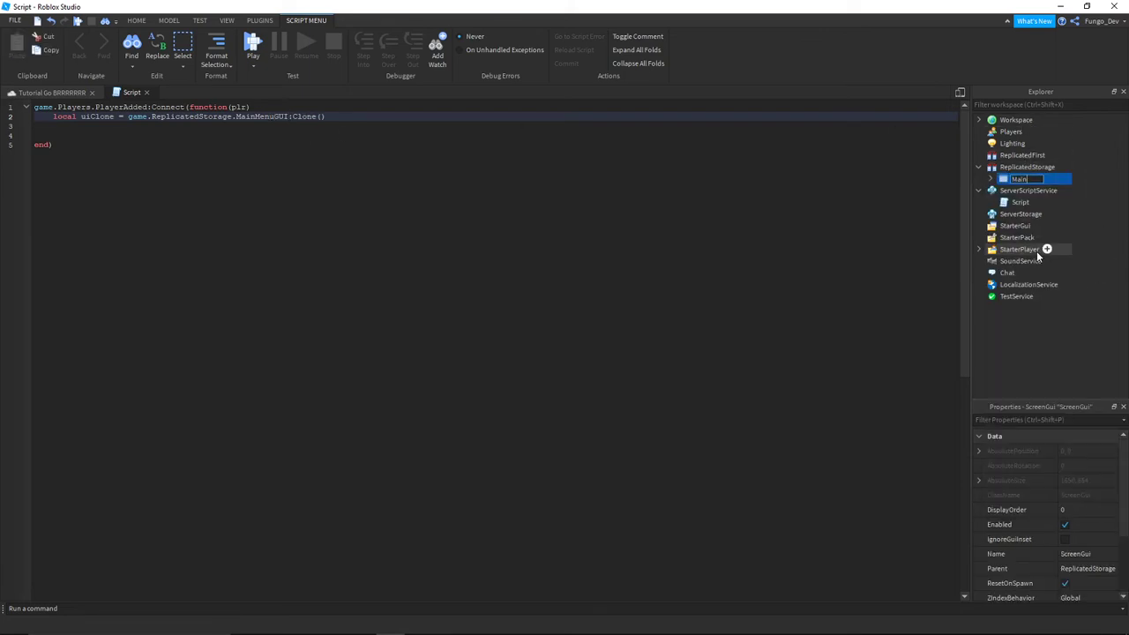
type("MenuGUI")
key("Return")
left_click(274, 135)
type("uiClone.Parent = plr.PlayerGui")
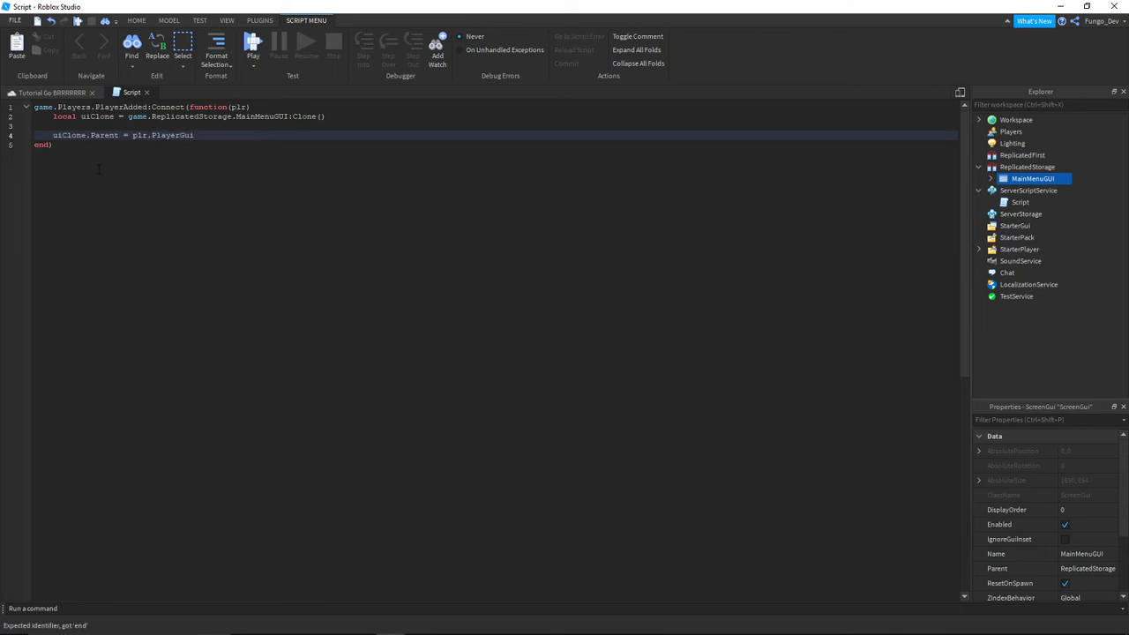
left_click(66, 93)
- Expand the MainMenuGUI hierarchy and insert a LocalScript into MainMenuGUI
left_click(147, 93)
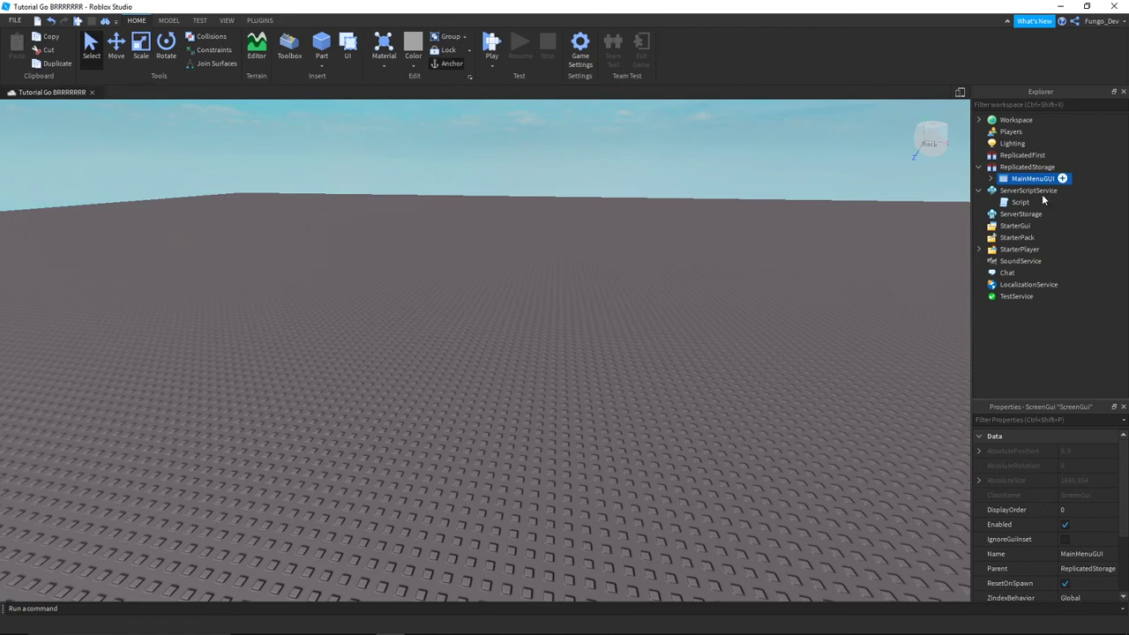
left_click(991, 178)
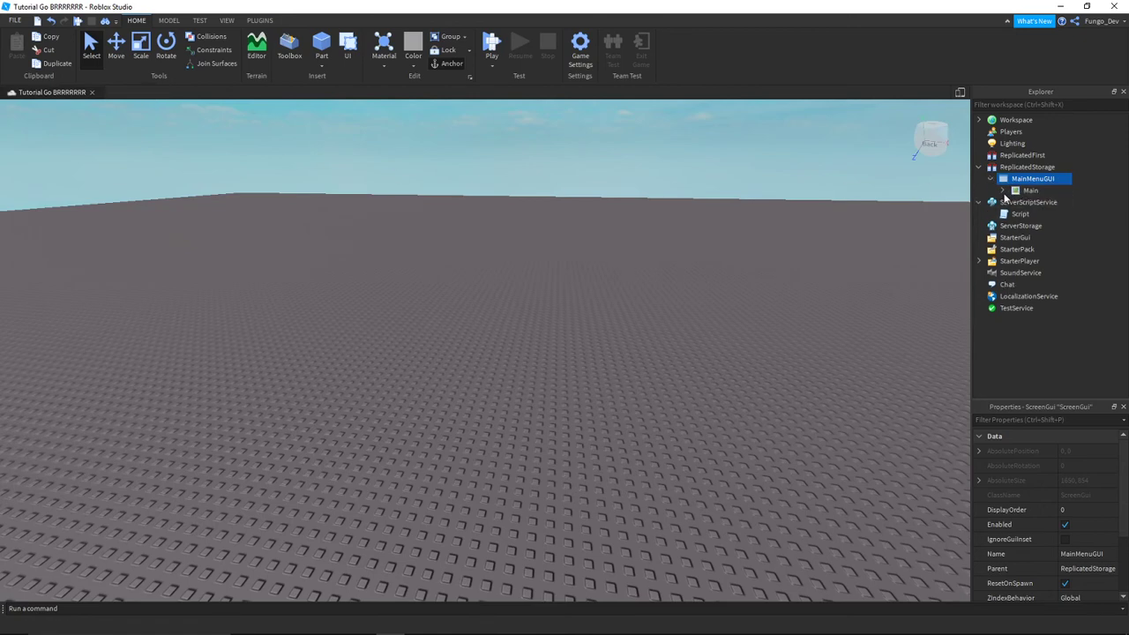
left_click(1004, 191)
left_click(1013, 203)
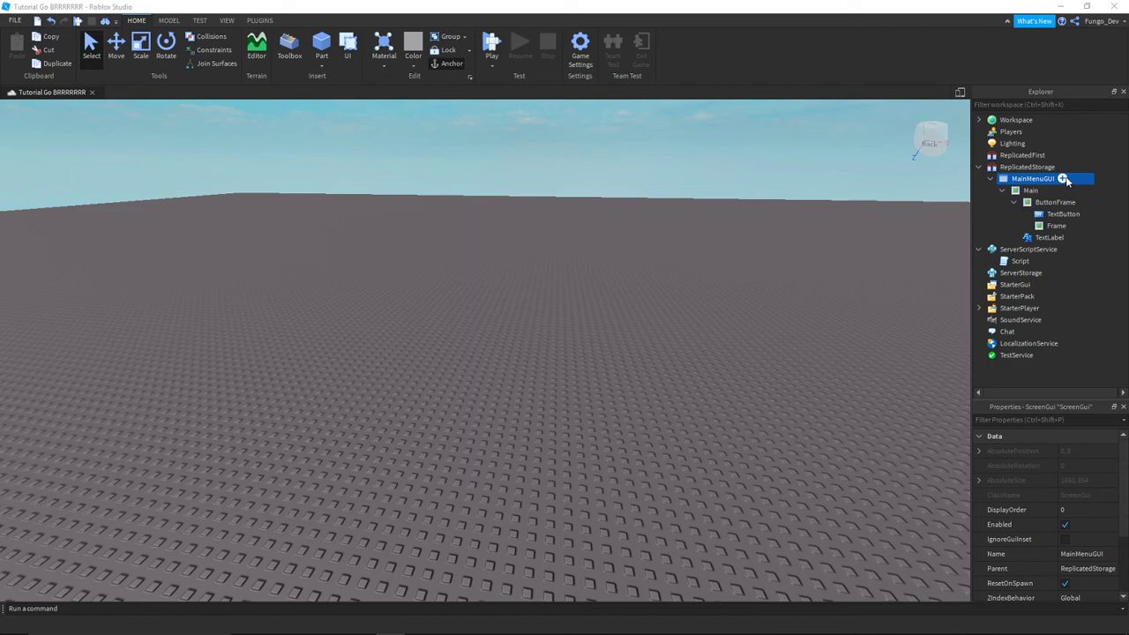
left_click(1063, 179)
type("lone.Parent = plr.PlayerGui")
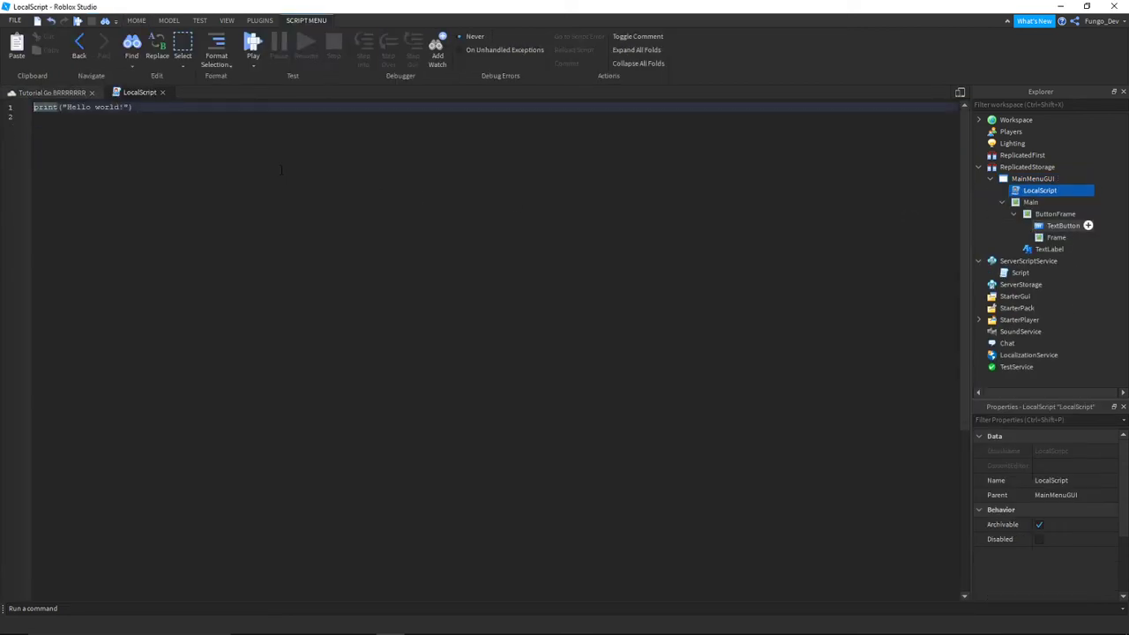
key("ctrl+a")
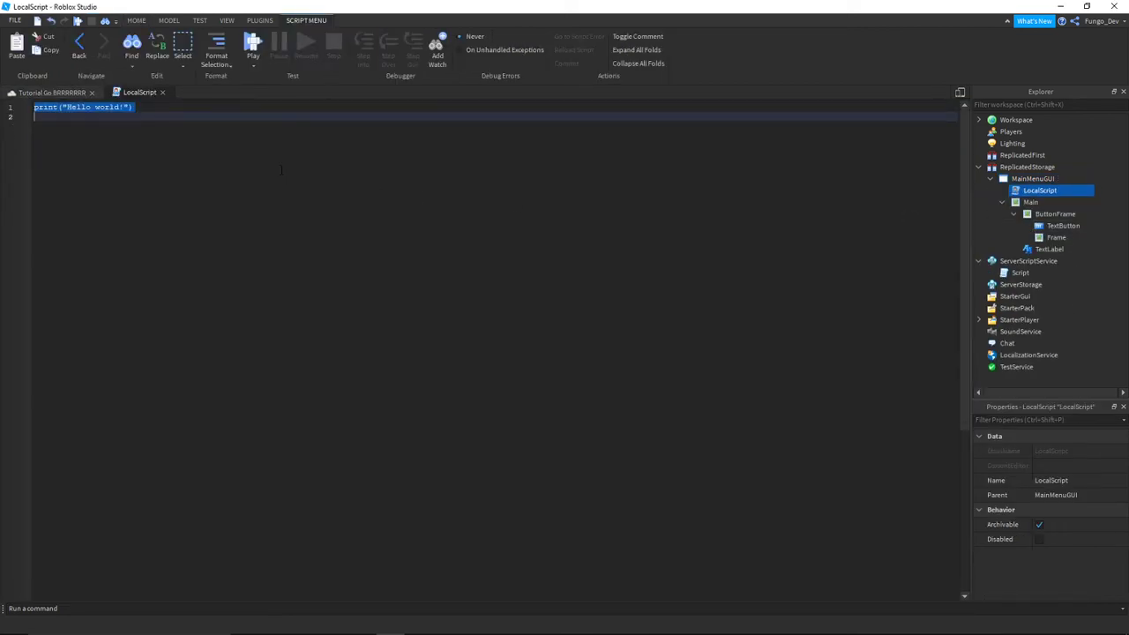
- Write a TextButton.MouseButton1Click:Connect handler that calls script.Parent:Destroy()
type("script.Parent.")
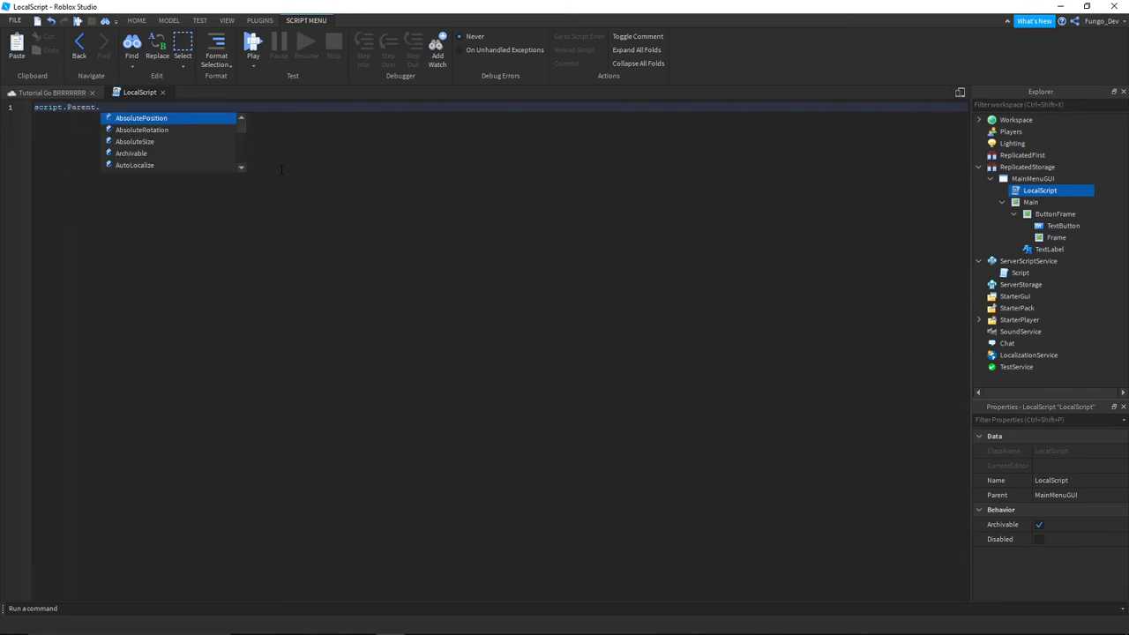
type("Main.Bu")
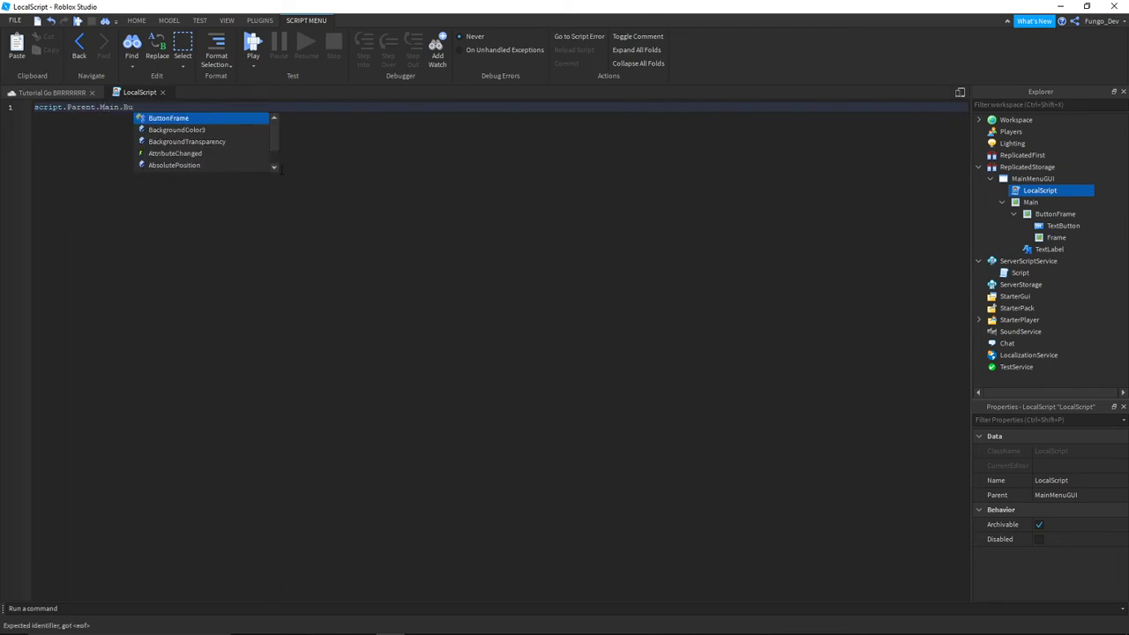
key("Tab")
type(".")
type("TextButton.MouseButton1Click:C")
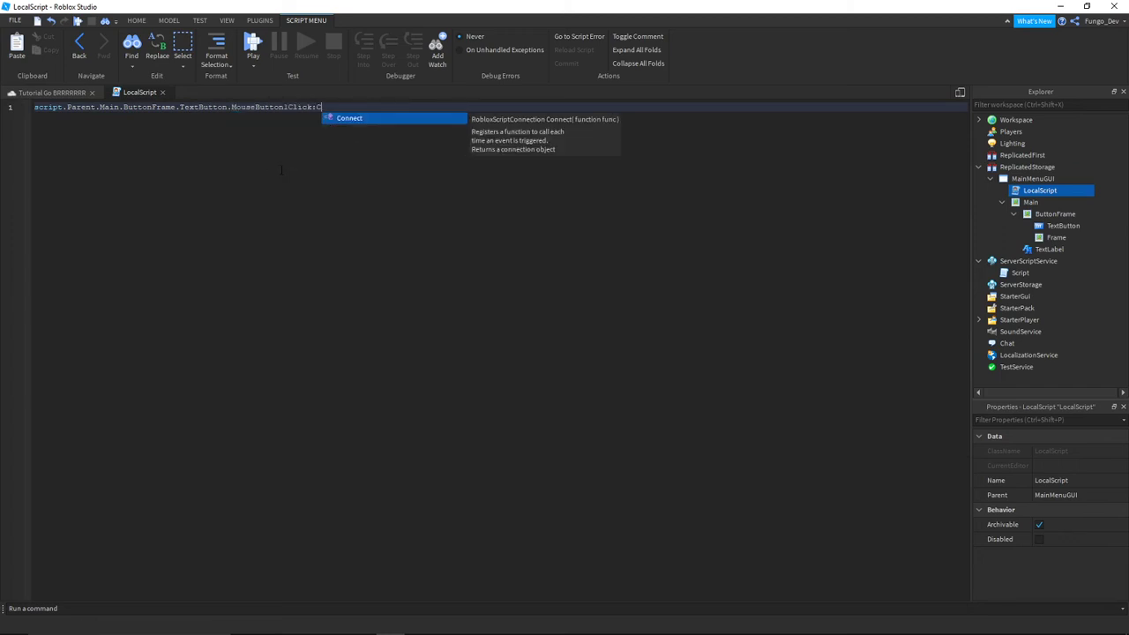
key("Tab")
type("(function()")
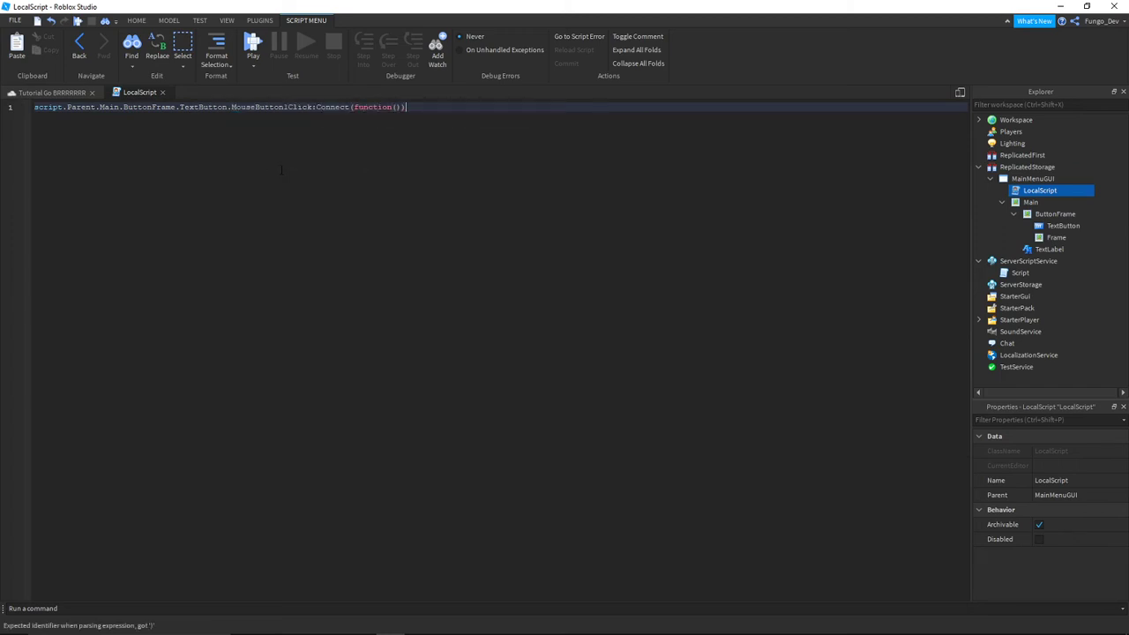
key("Return")
type("script.Parent:DEstroy()")
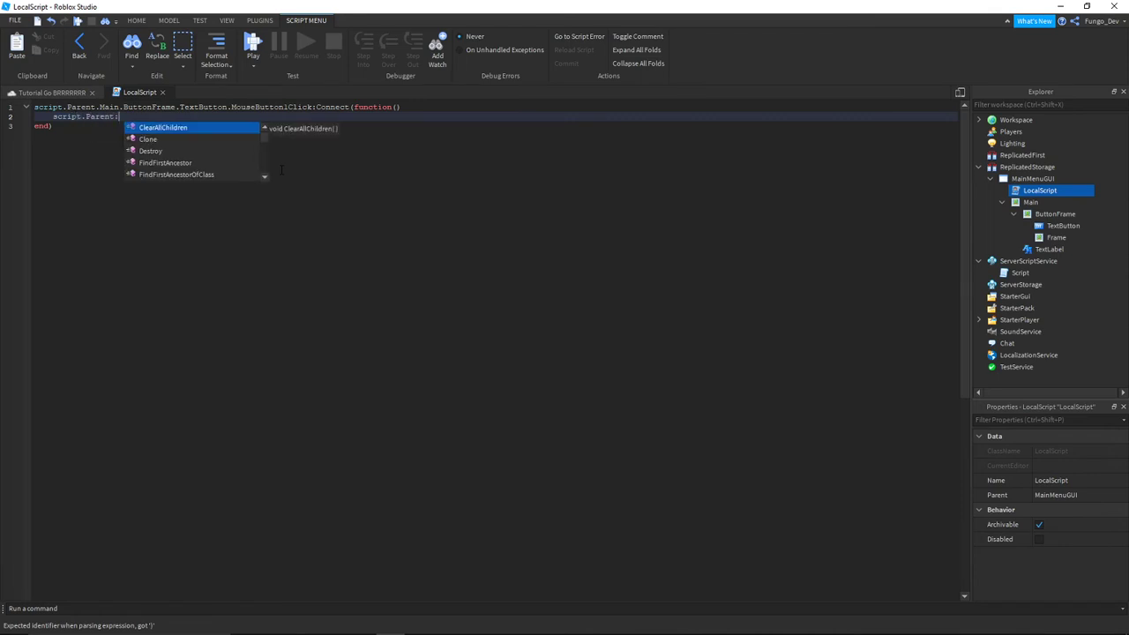
key("BackSpace")
key("BackSpace")
key("BackSpace")
key("BackSpace")
key("BackSpace")
key("BackSpace")
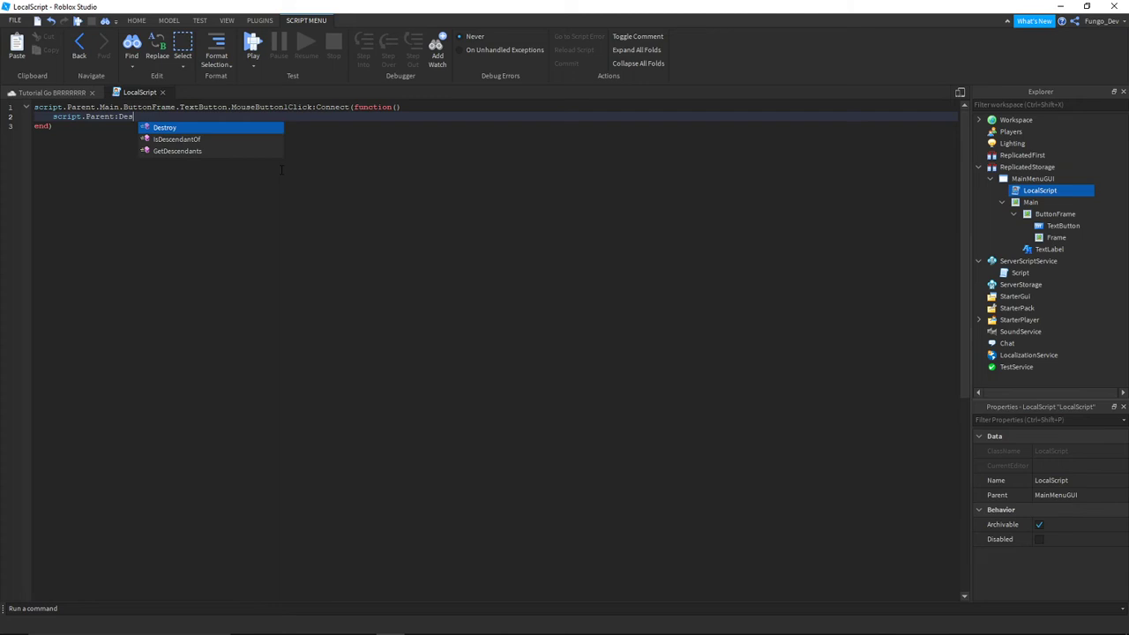
key("Tab")
type("()")
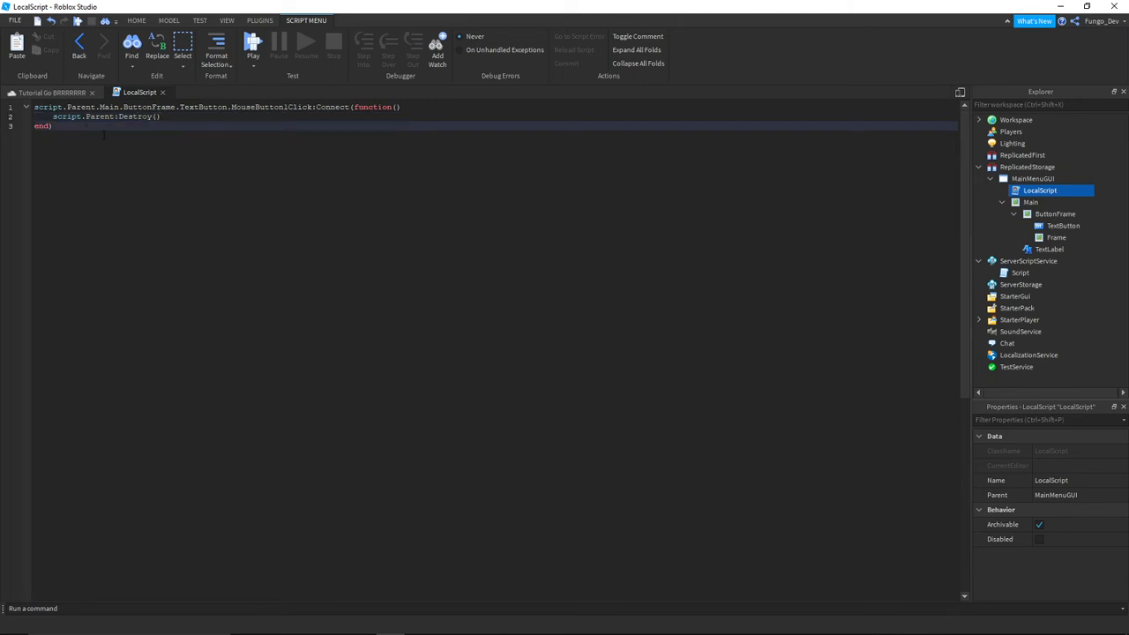
left_click(48, 91)
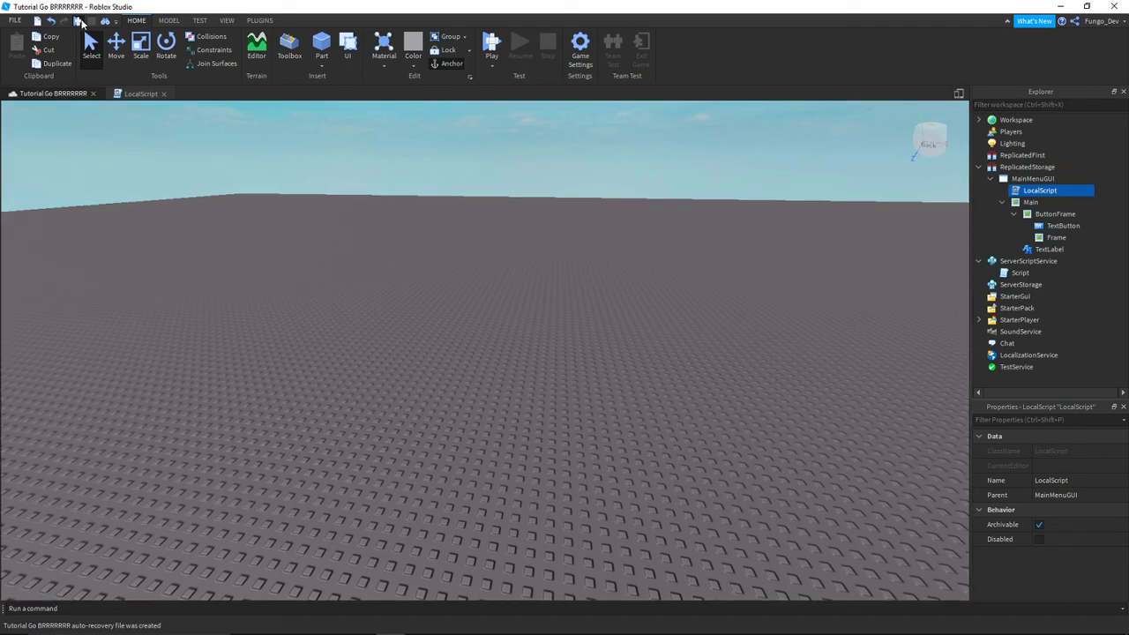
- Start a playtest from the Home ribbon and let the SIMULATOR GAME menu load
left_click(80, 21)
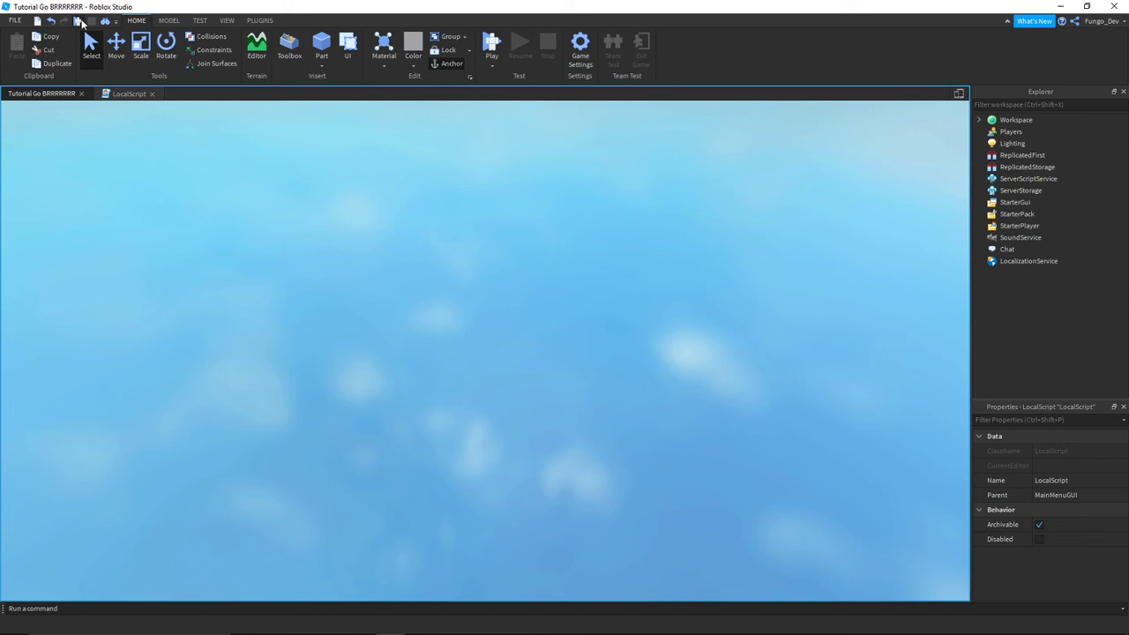
left_click(79, 21)
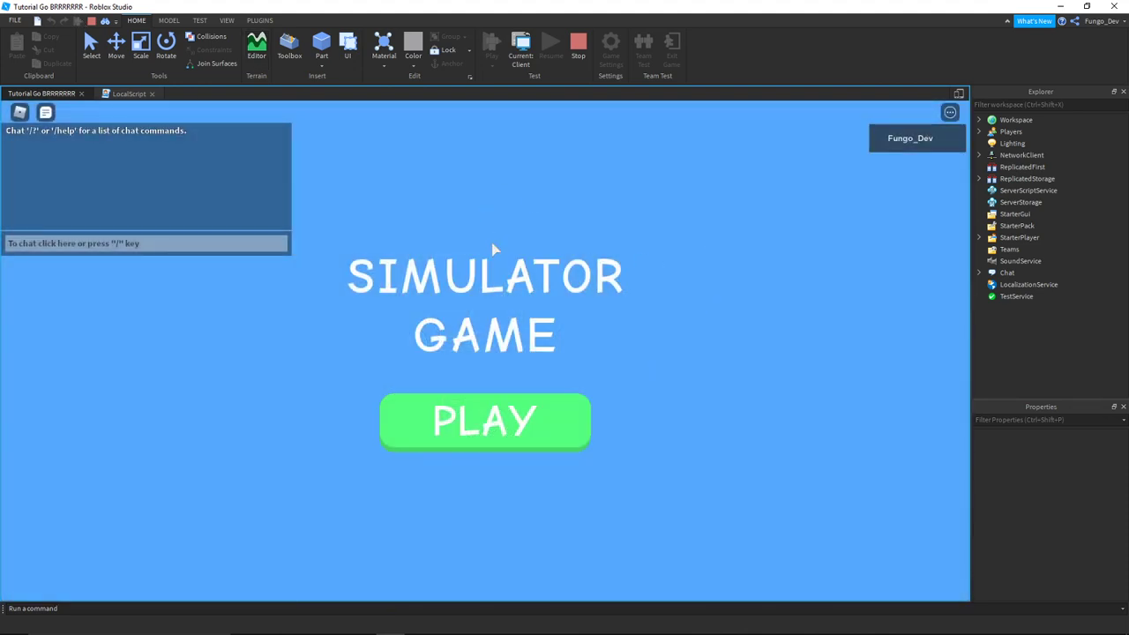
- Dismiss the menu with PLAY in the running test, then stop the playtest
left_click(541, 436)
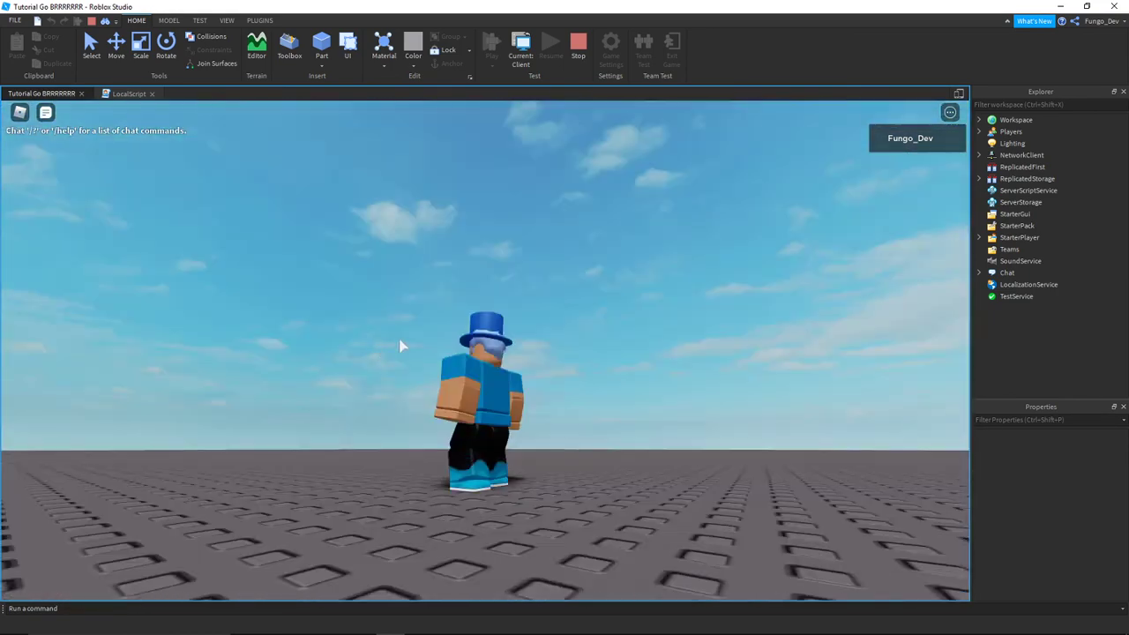
right_click_drag(494, 362, 398, 345)
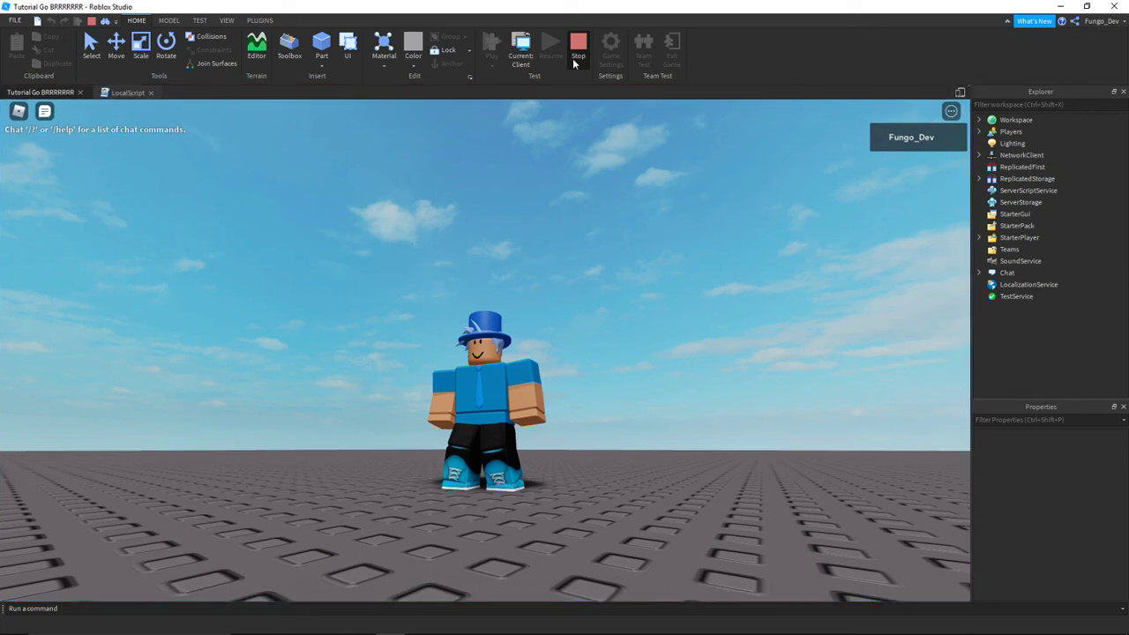
left_click(573, 59)
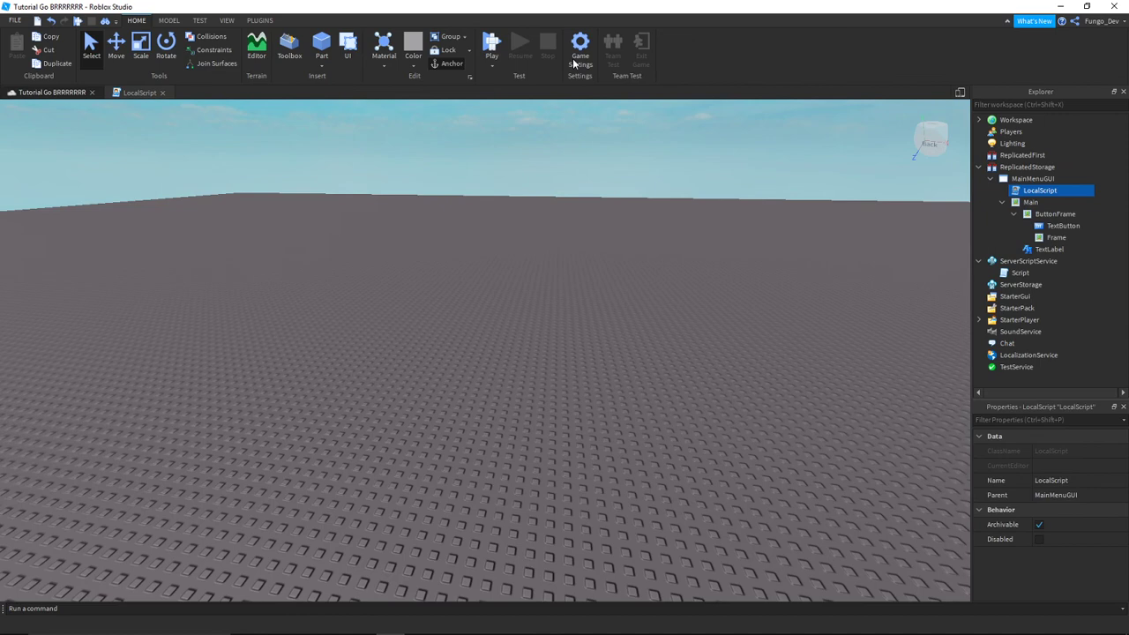